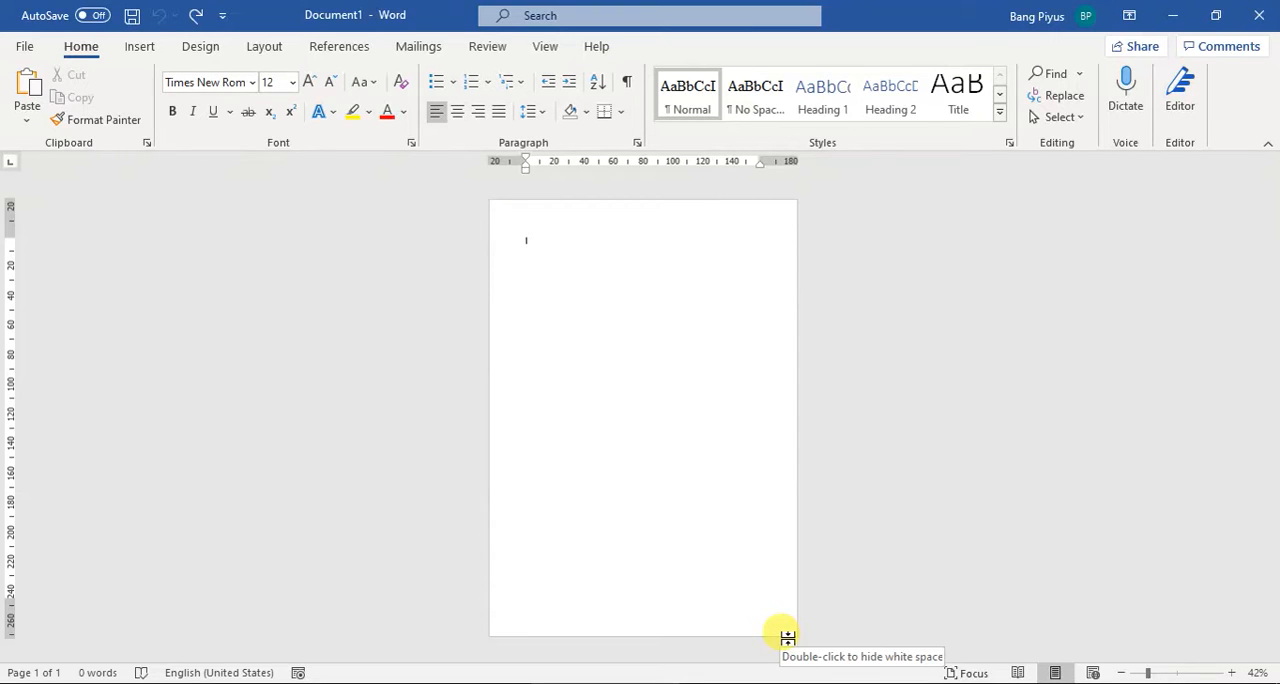
# Step: Switch to PowerPoint, examine the page-numbering layout for the cover, front matter and chapters, and return to the blank Word document
pyautogui.click(790, 683)
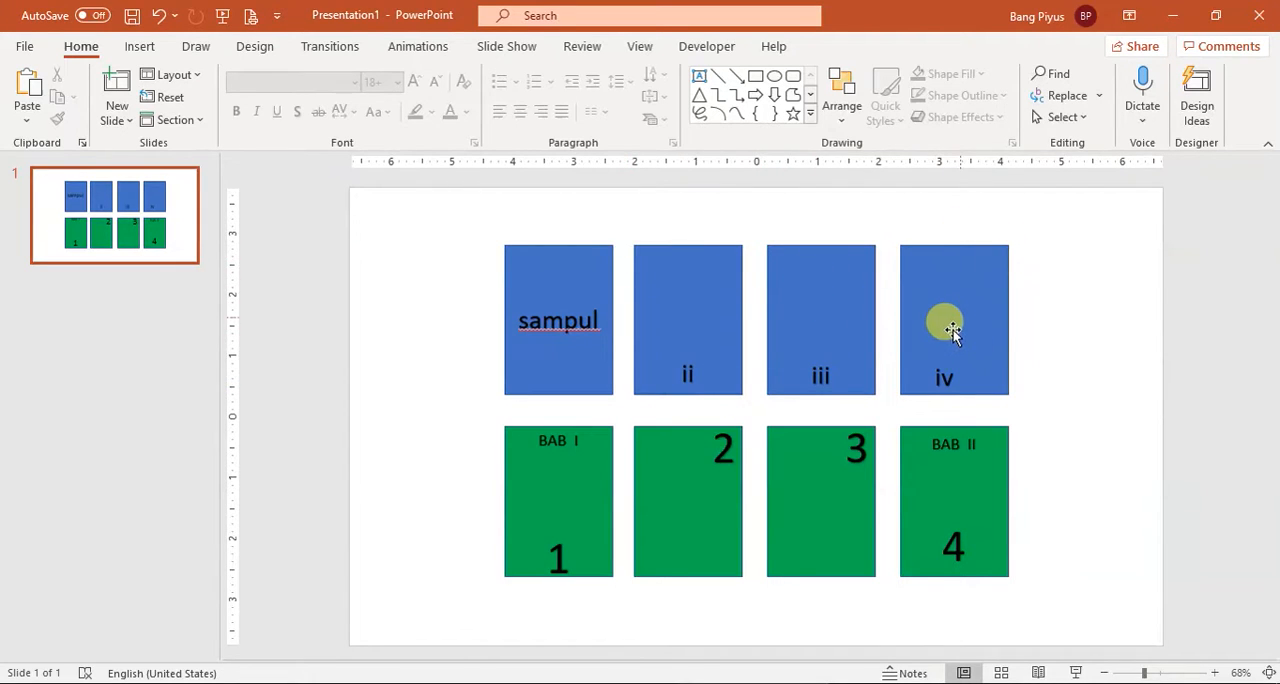
pyautogui.click(680, 372)
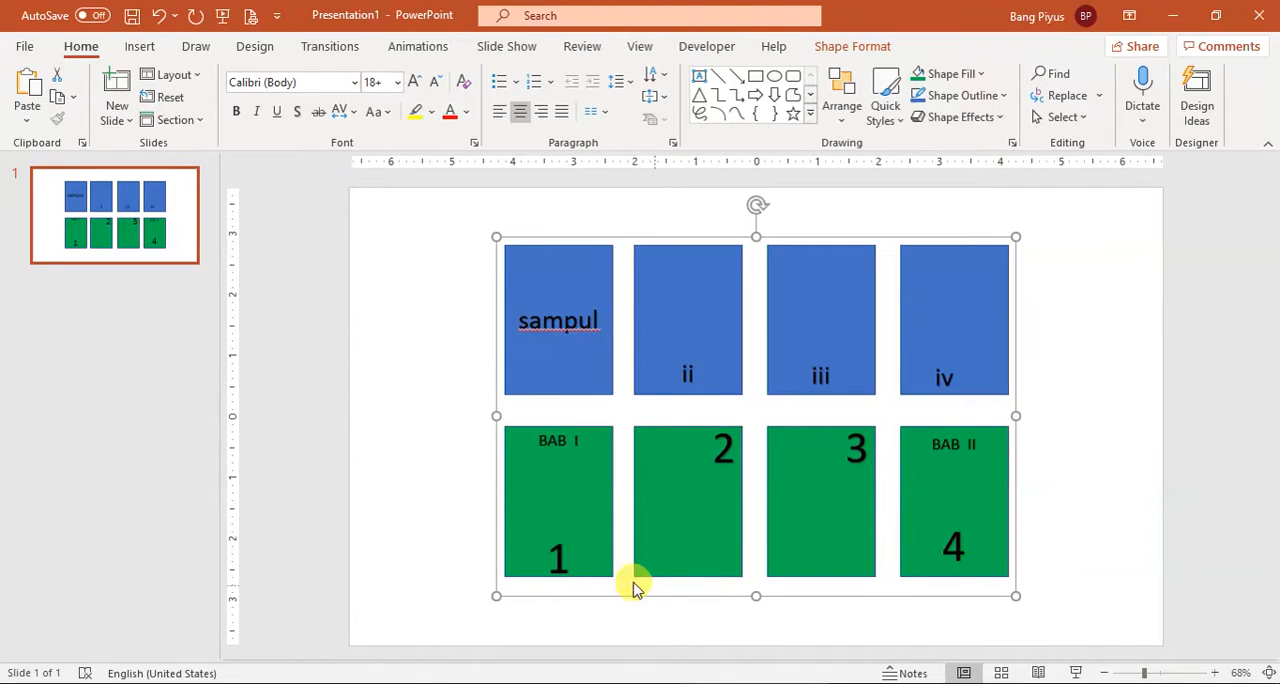
pyautogui.click(550, 555)
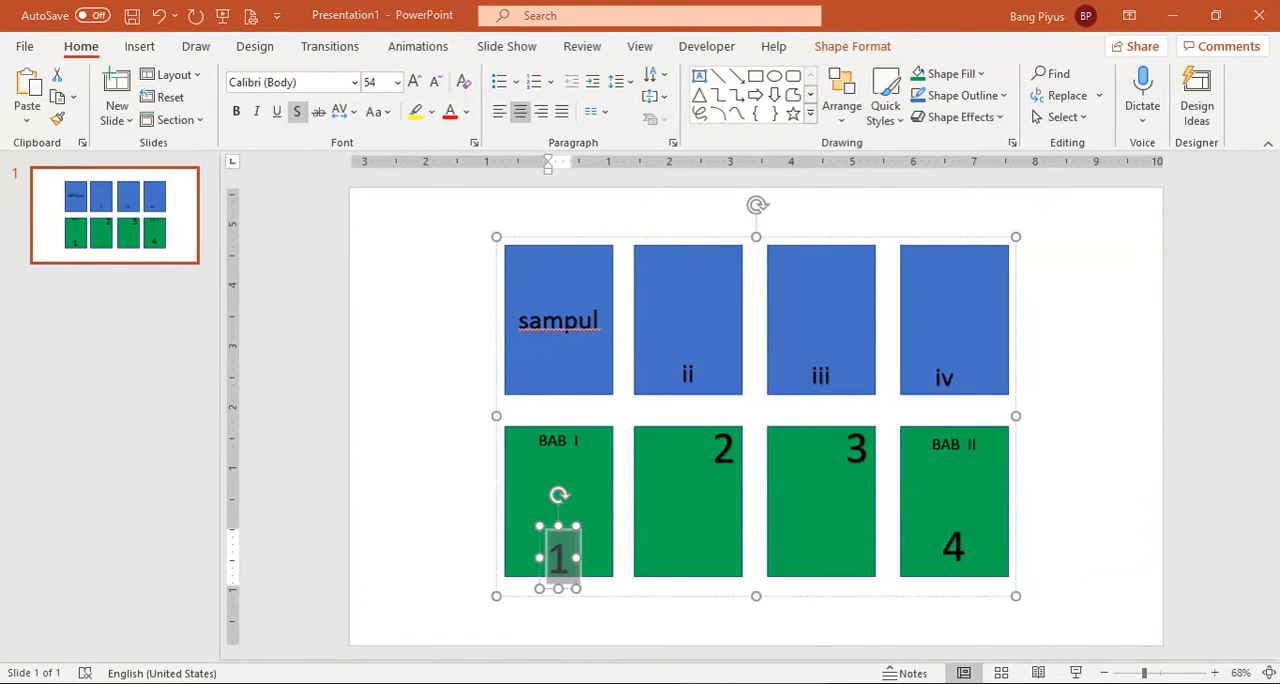
pyautogui.click(322, 683)
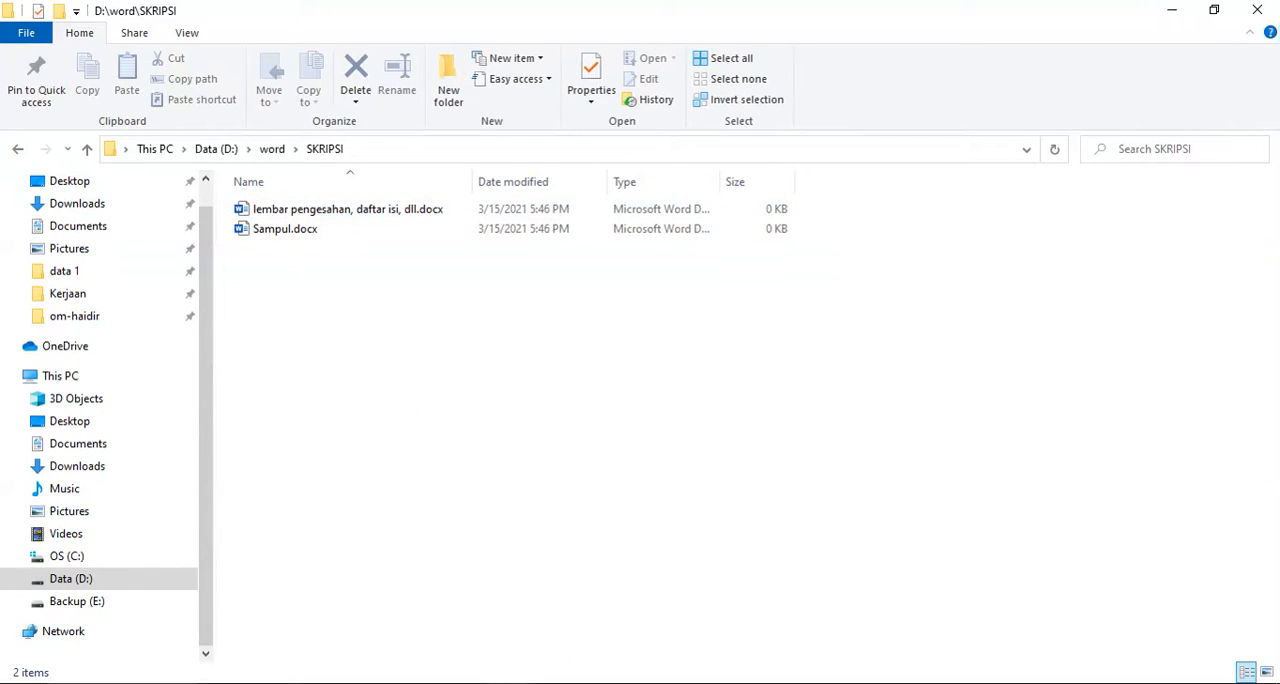
pyautogui.click(490, 683)
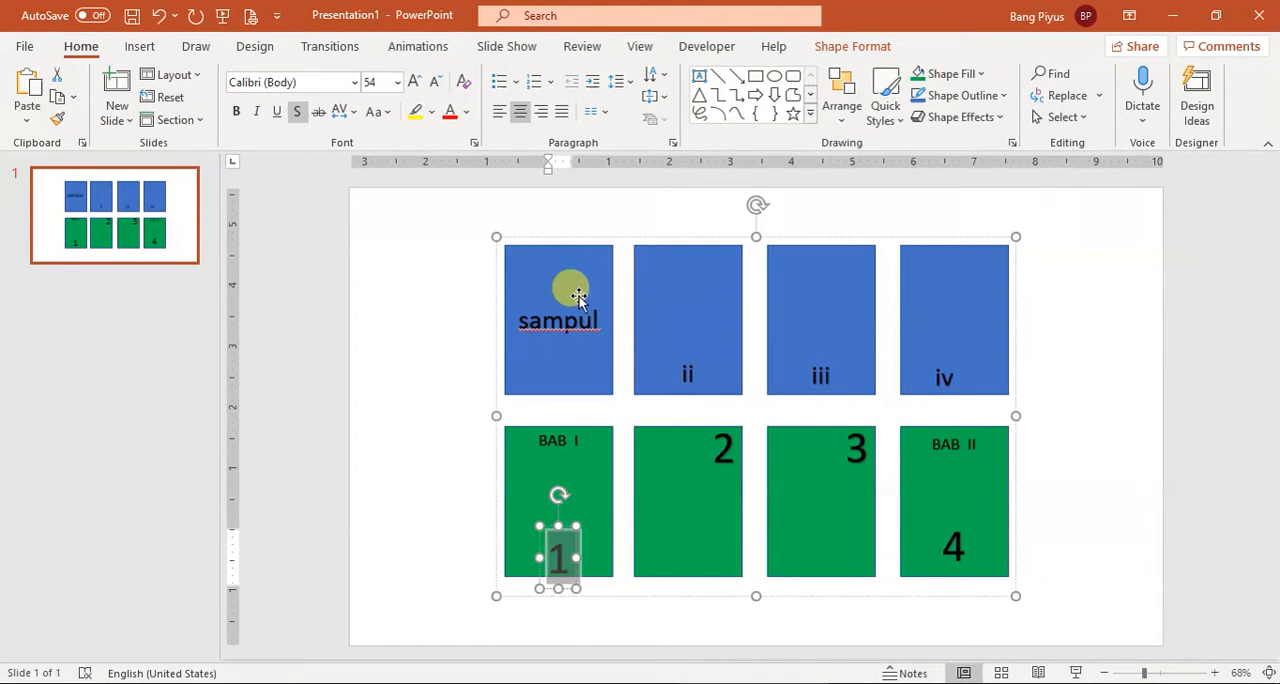
pyautogui.click(122, 683)
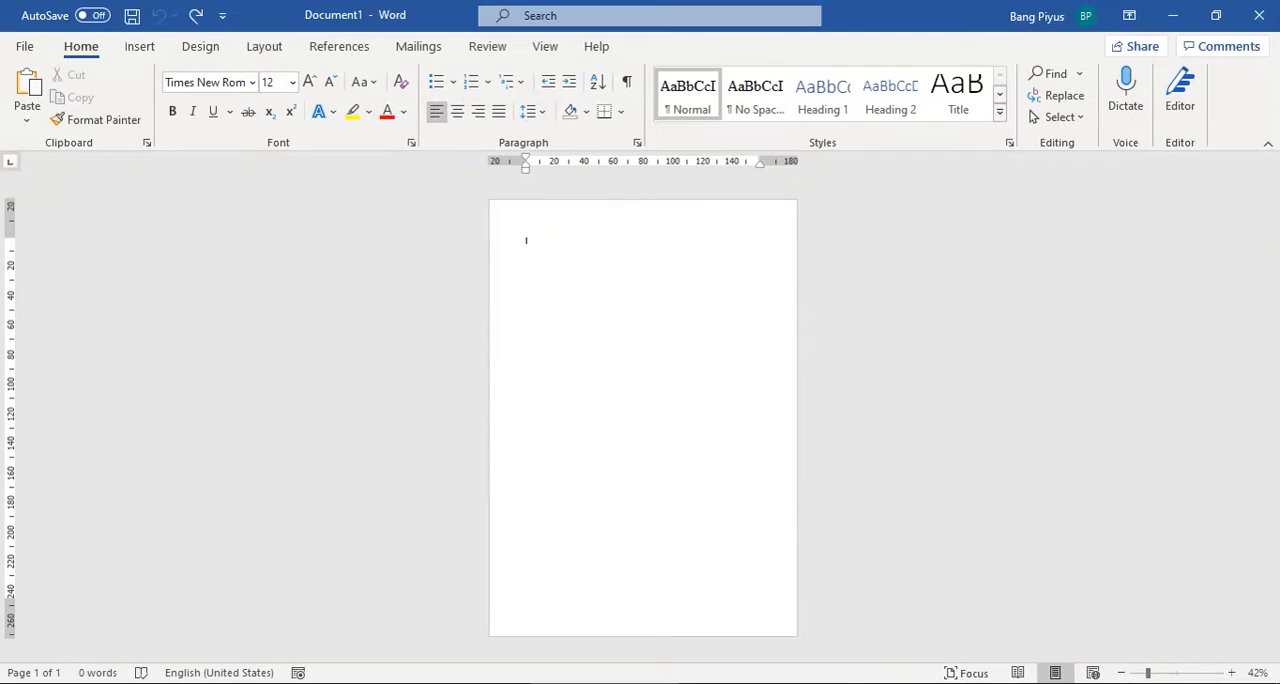
# Step: Insert a Next Page section break at the start of the blank document
pyautogui.click(1148, 675)
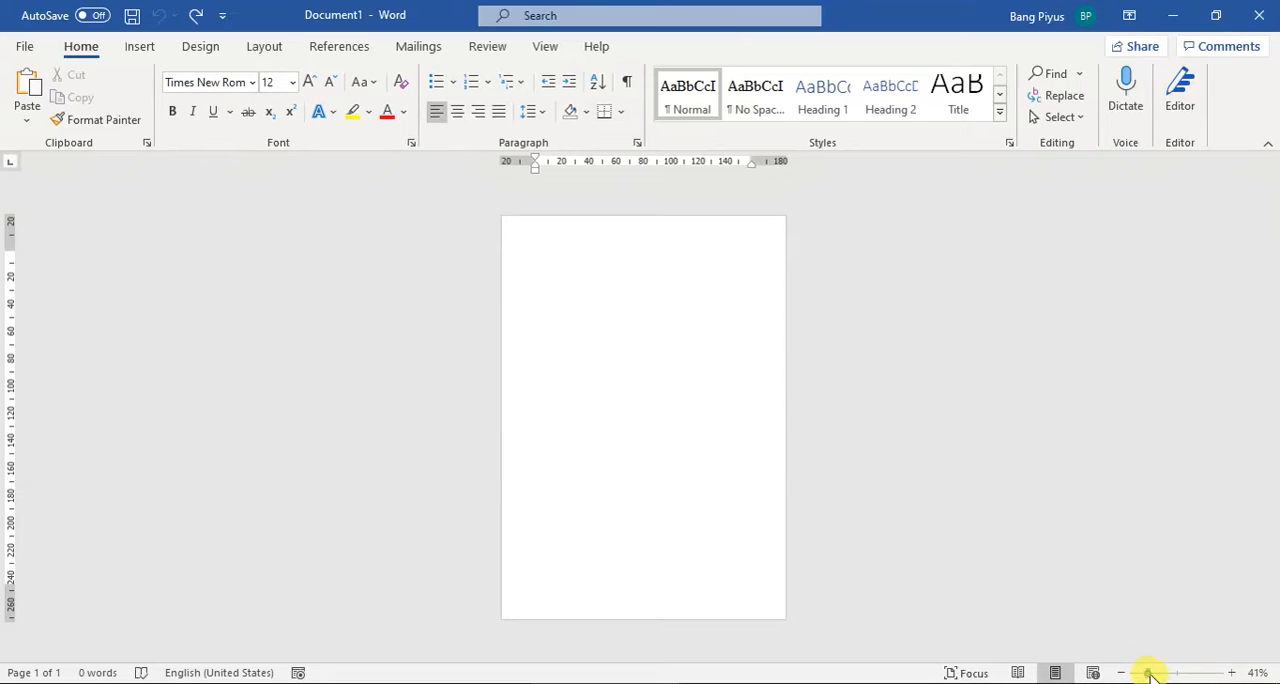
pyautogui.moveTo(1150, 675); pyautogui.dragTo(1159, 675)
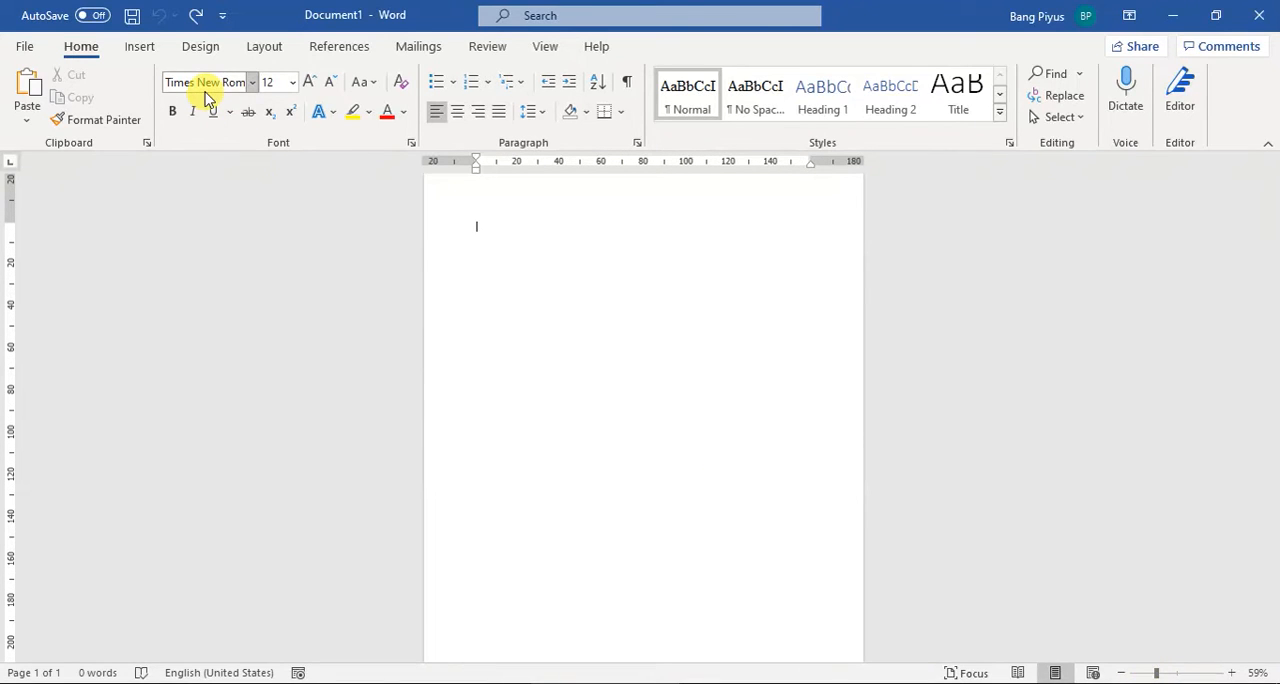
pyautogui.click(262, 47)
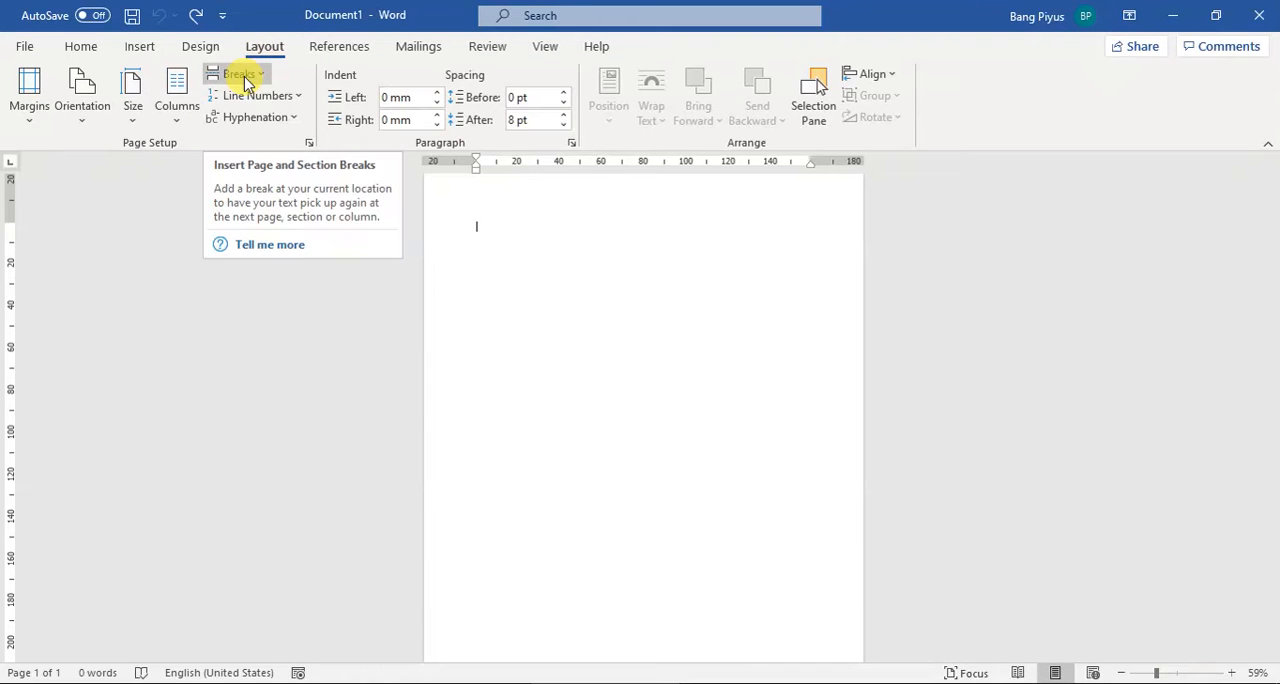
pyautogui.click(245, 82)
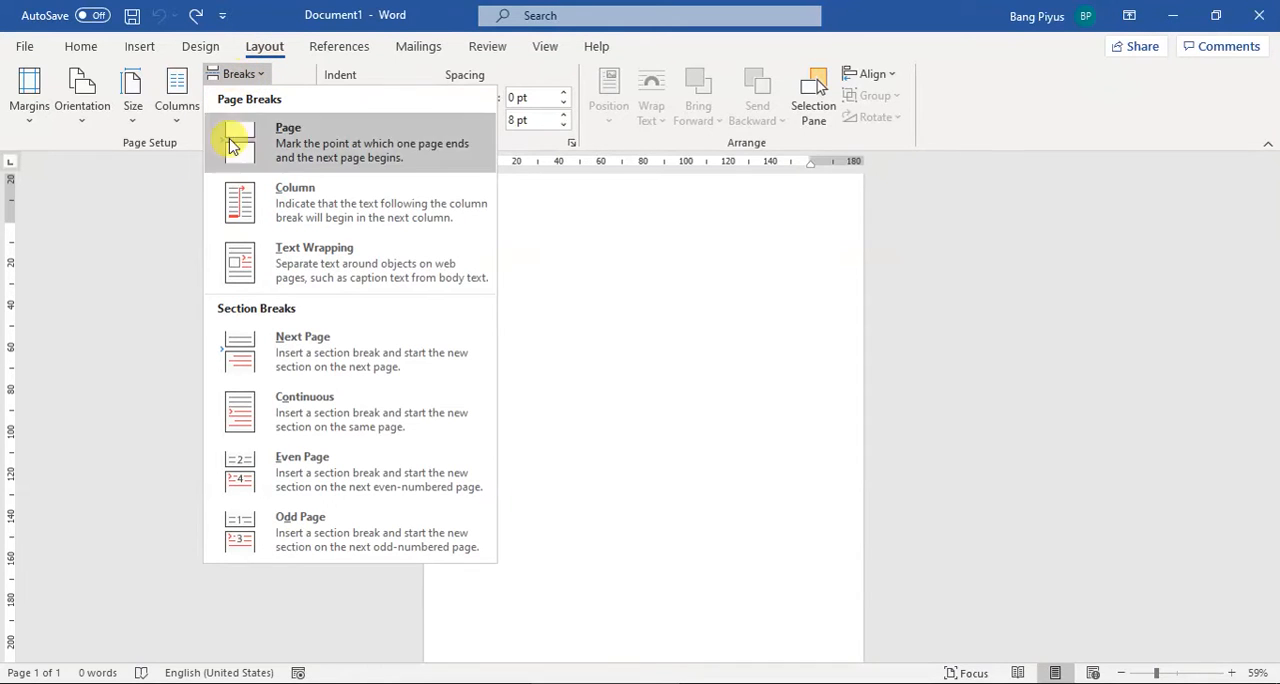
pyautogui.click(316, 362)
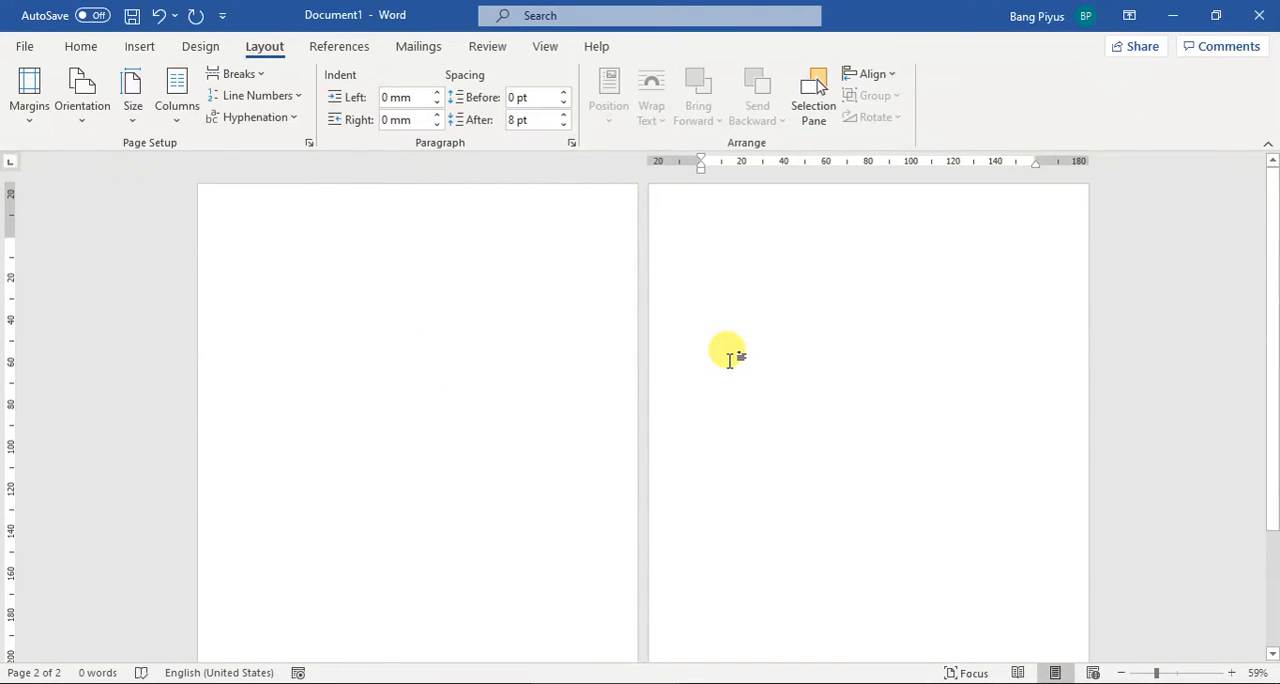
# Step: Open the header and footer areas and enter "i" in the Section 1 footer
pyautogui.scroll(-2, 730, 360)
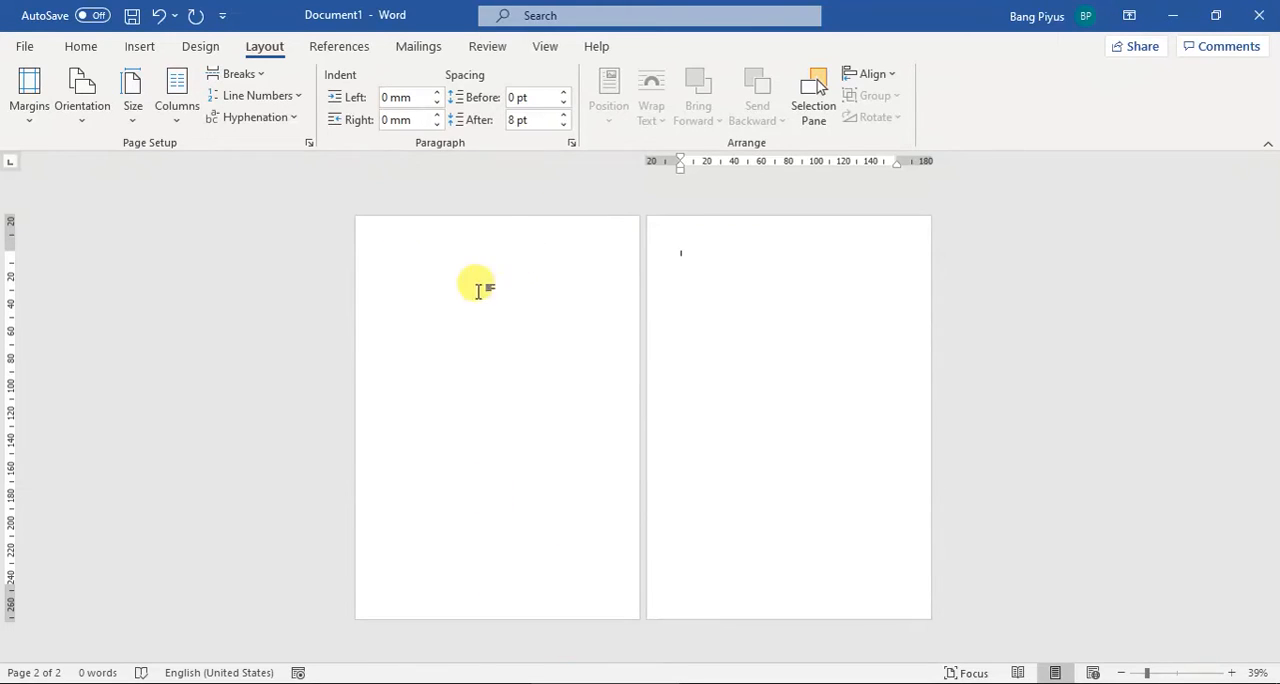
pyautogui.doubleClick(489, 222)
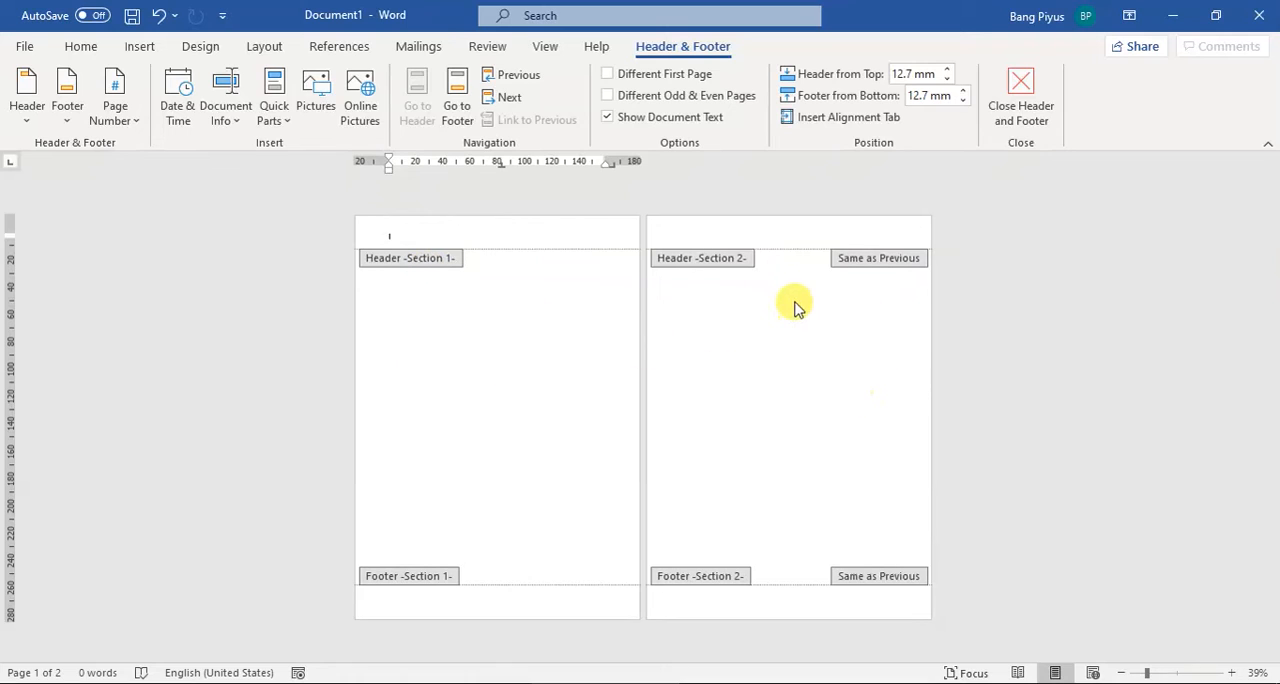
pyautogui.click(735, 228)
pyautogui.click(415, 231)
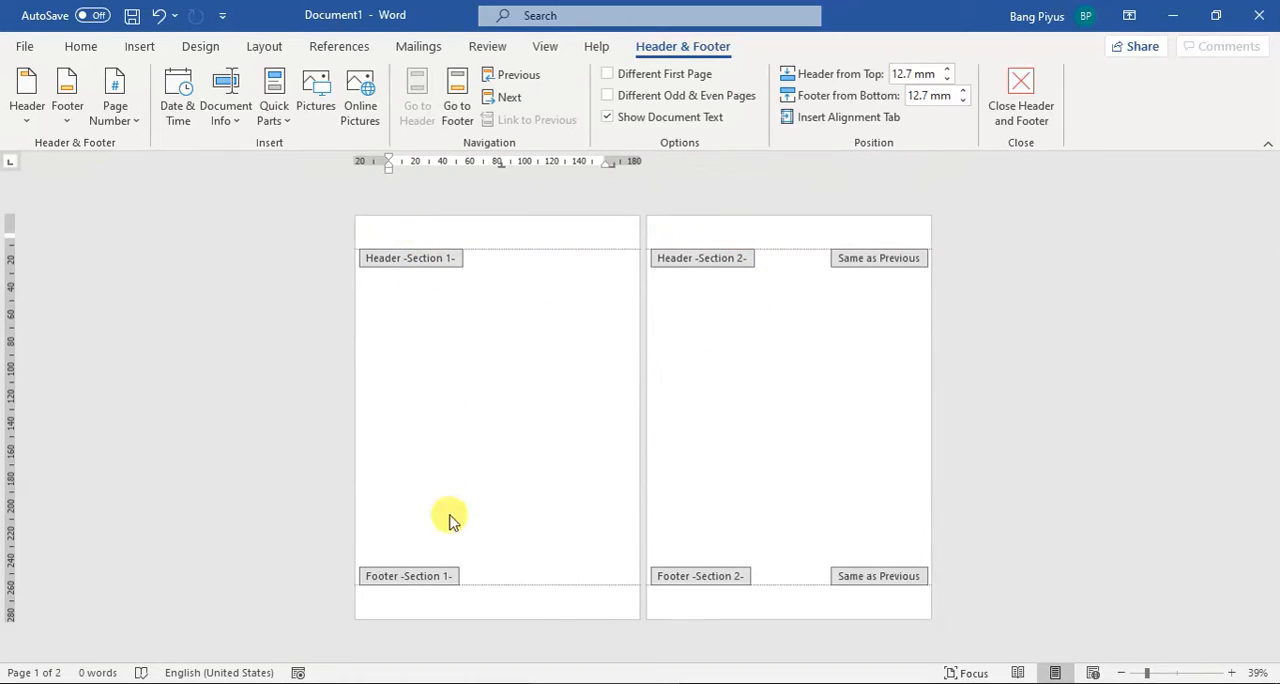
pyautogui.click(415, 605)
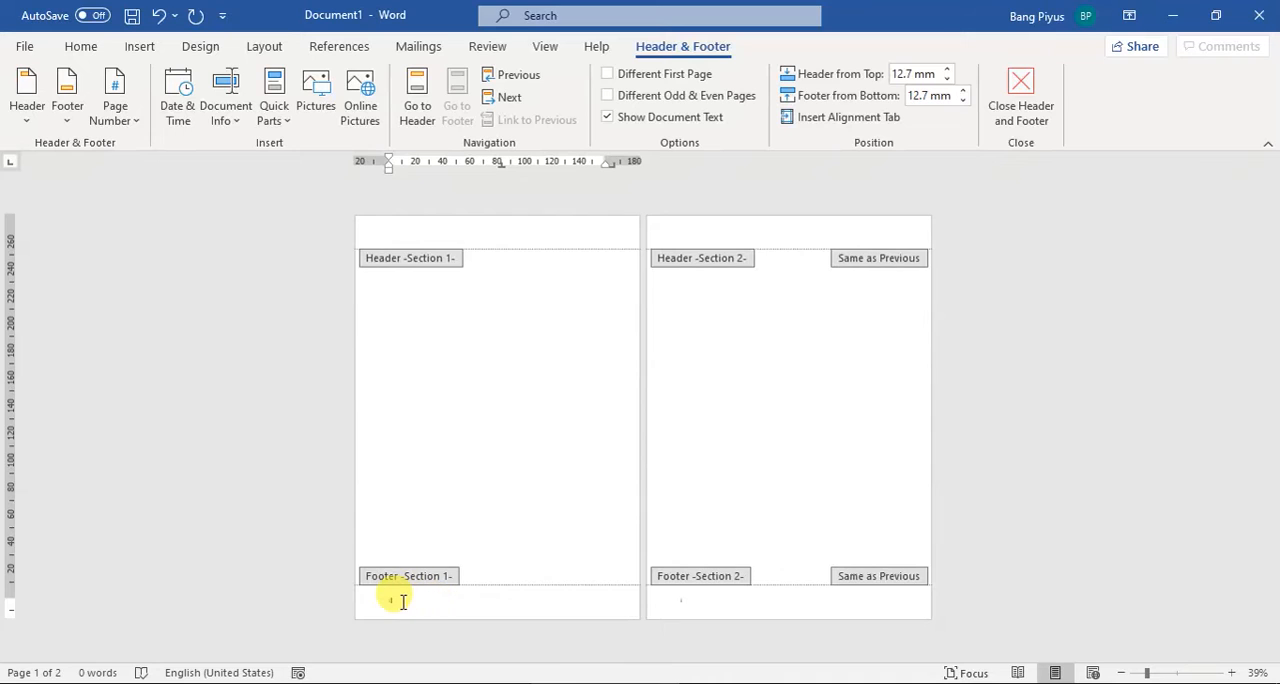
pyautogui.moveTo(1151, 672); pyautogui.dragTo(1166, 678)
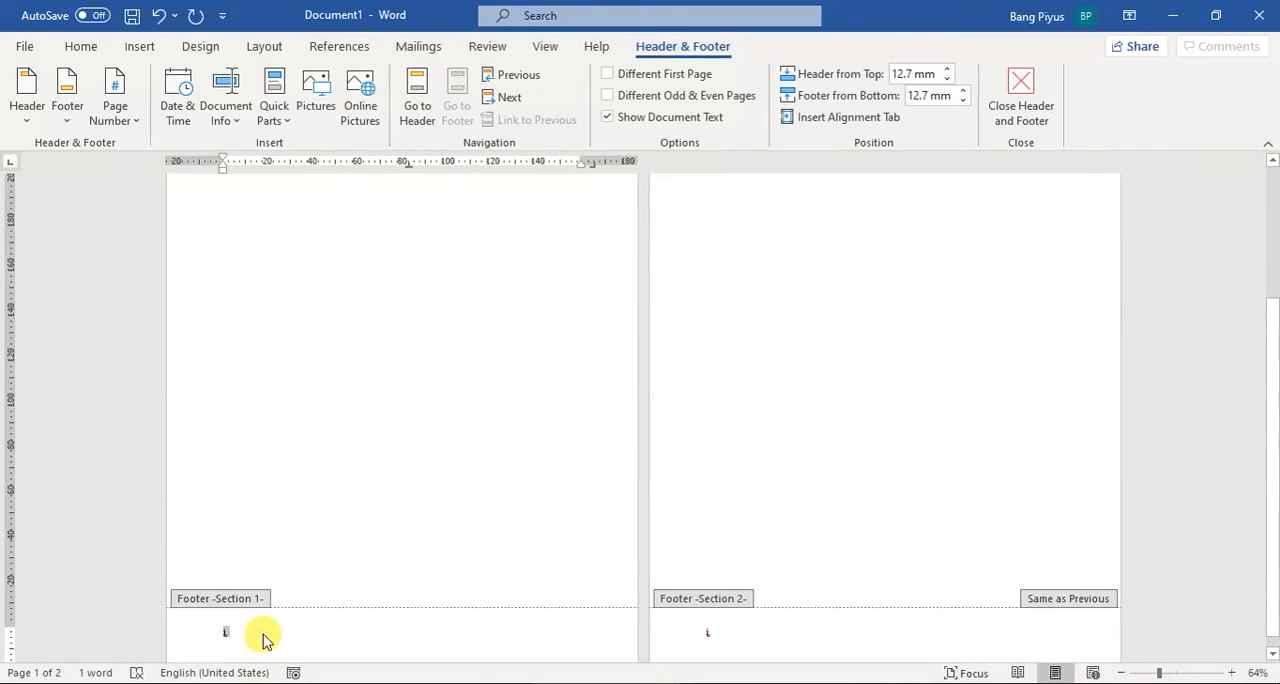
# Step: Turn off Link to Previous for the Section 2 footer and replace its content with "1"
pyautogui.click(711, 628)
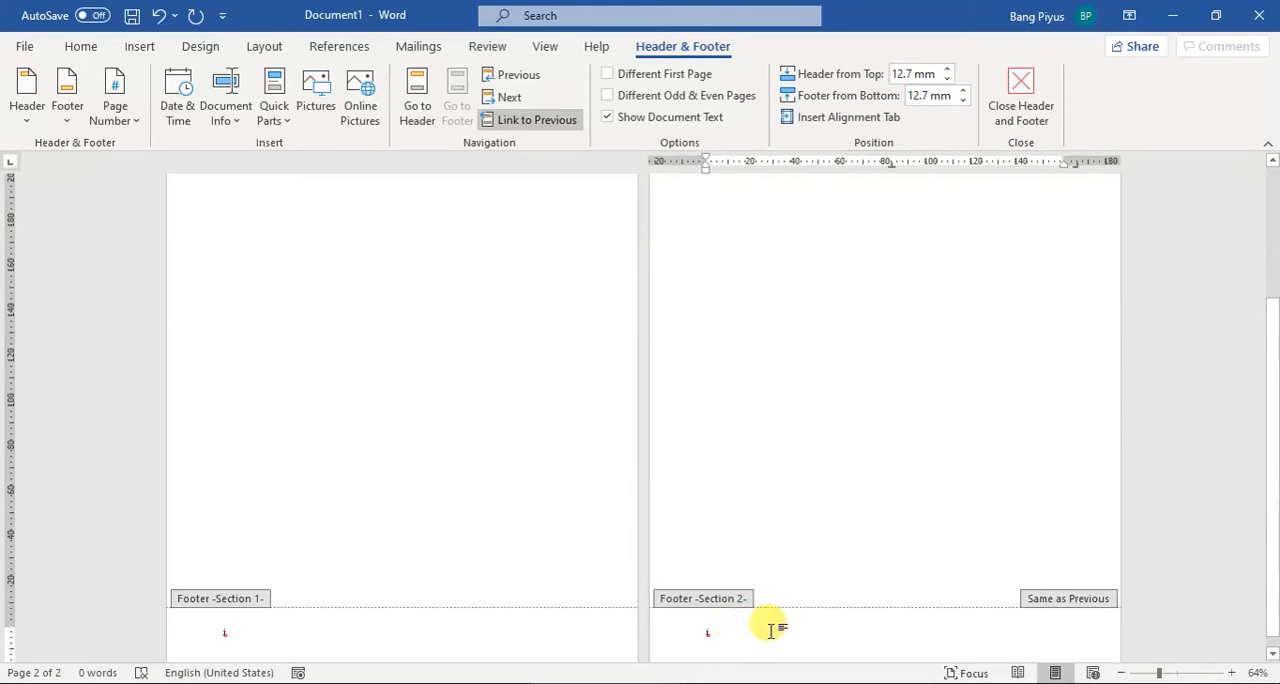
pyautogui.click(251, 634)
pyautogui.click(717, 628)
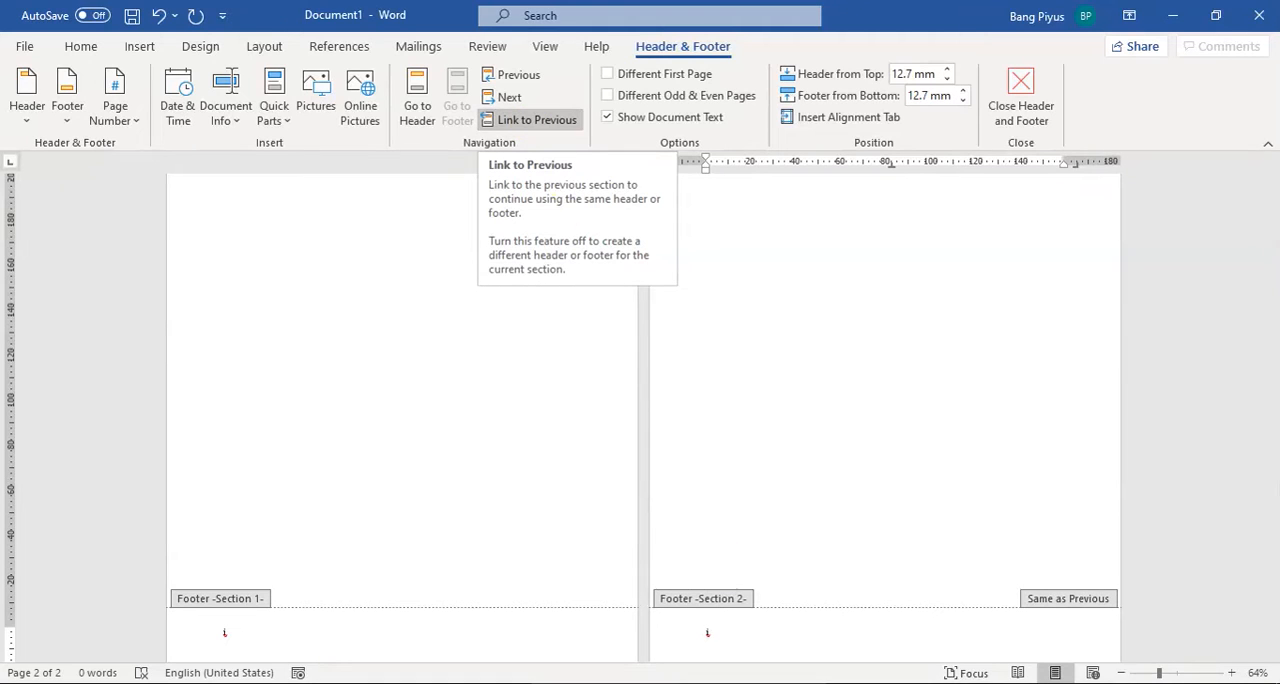
pyautogui.click(525, 130)
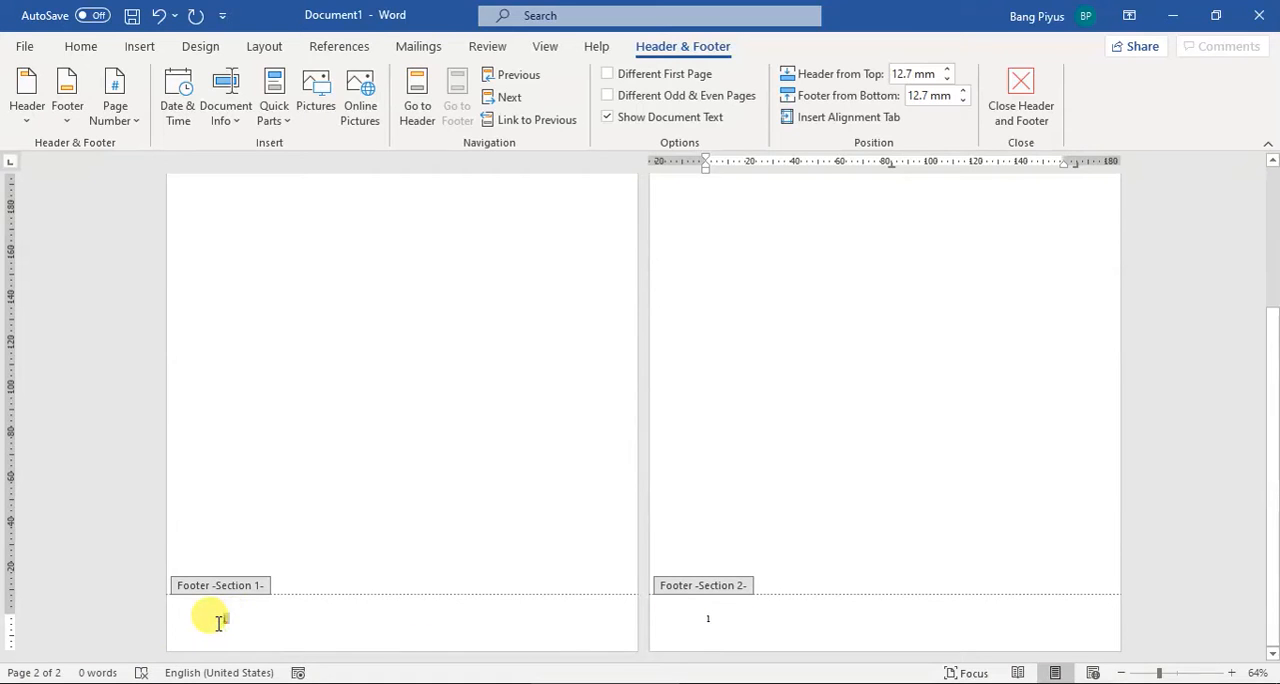
# Step: Compare the Section 1 and Section 2 footers, check the numbering diagram in PowerPoint, and return to Word
pyautogui.click(219, 620)
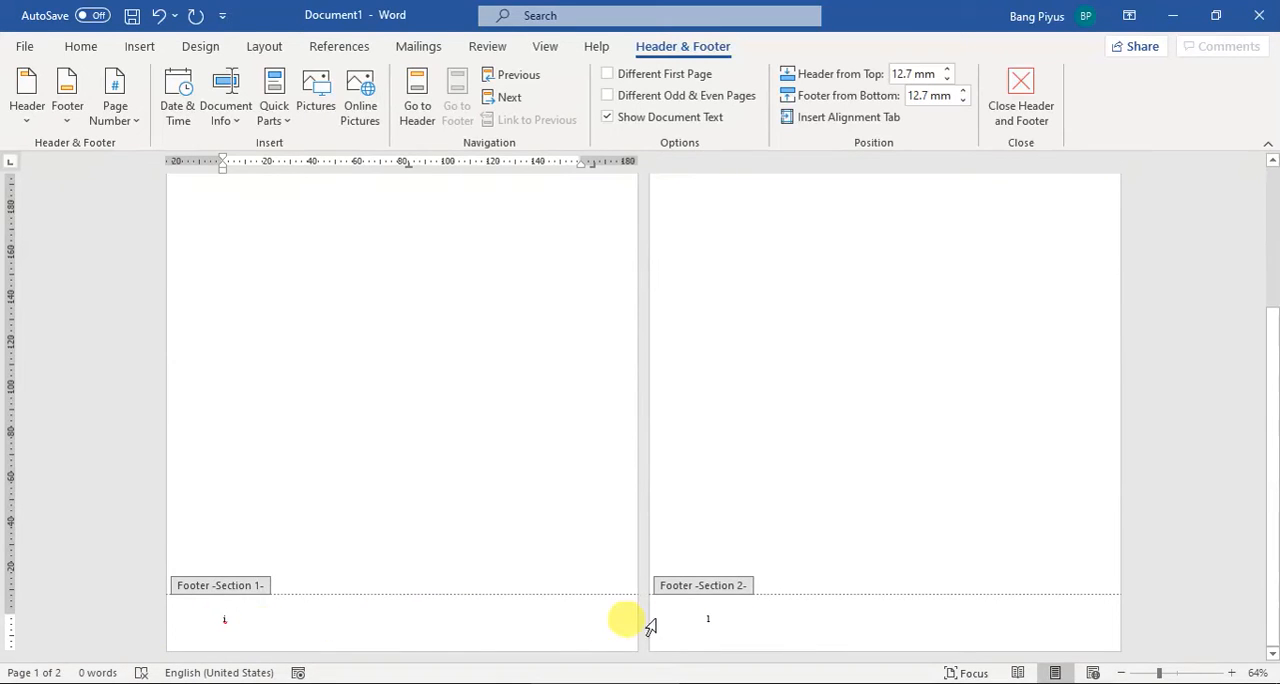
pyautogui.click(710, 622)
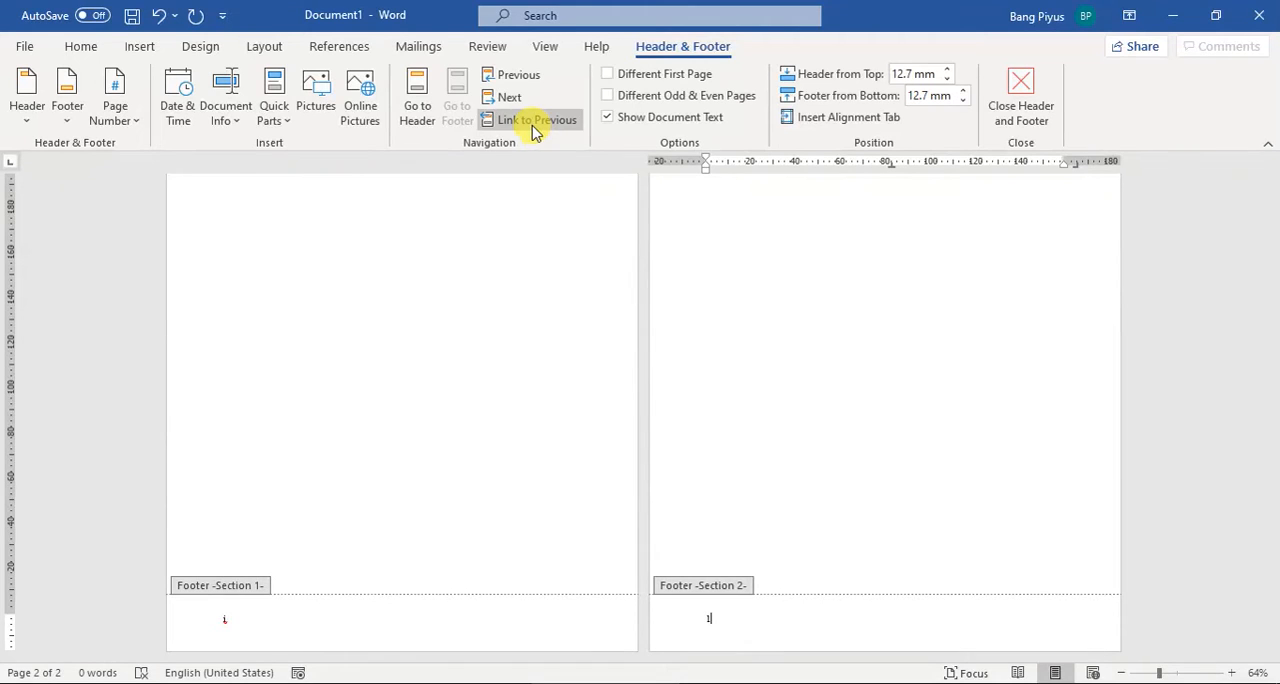
pyautogui.click(926, 683)
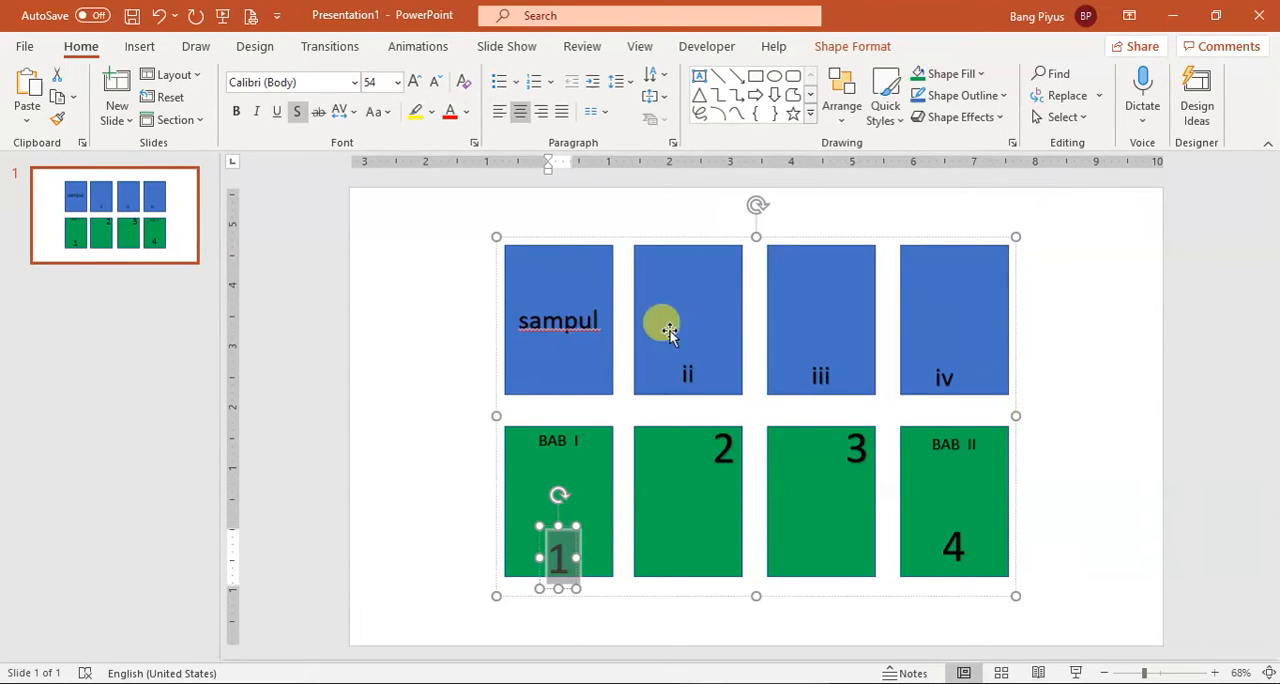
pyautogui.click(599, 683)
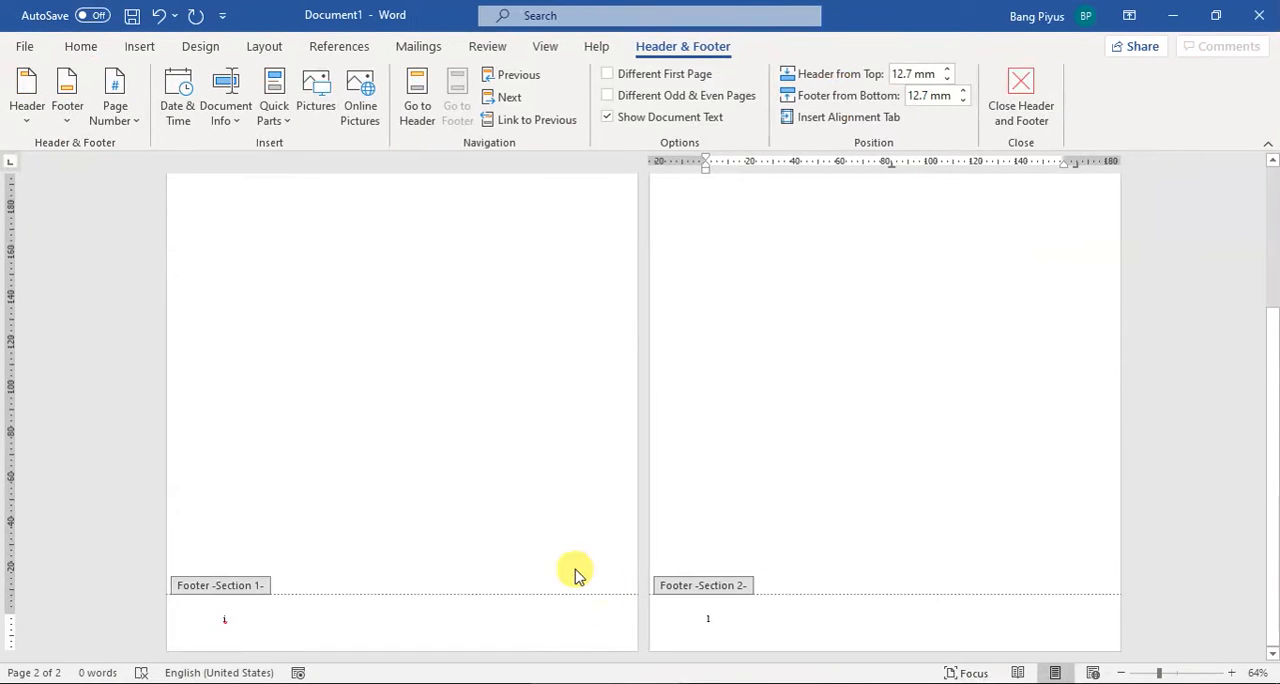
# Step: Check the Section 2 header's link to Section 1, and return to the body text of the second page
pyautogui.scroll(3, 436, 401)
pyautogui.scroll(1, 436, 401)
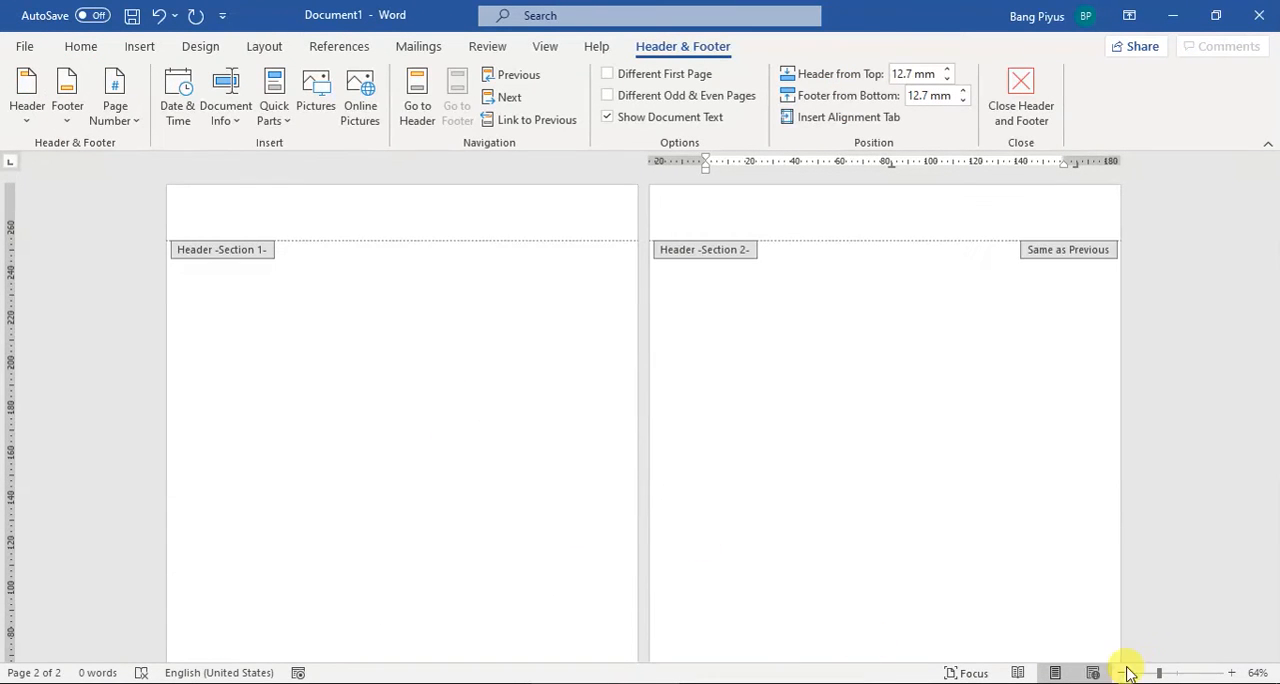
pyautogui.click(1158, 671)
pyautogui.moveTo(1158, 674); pyautogui.dragTo(1146, 672)
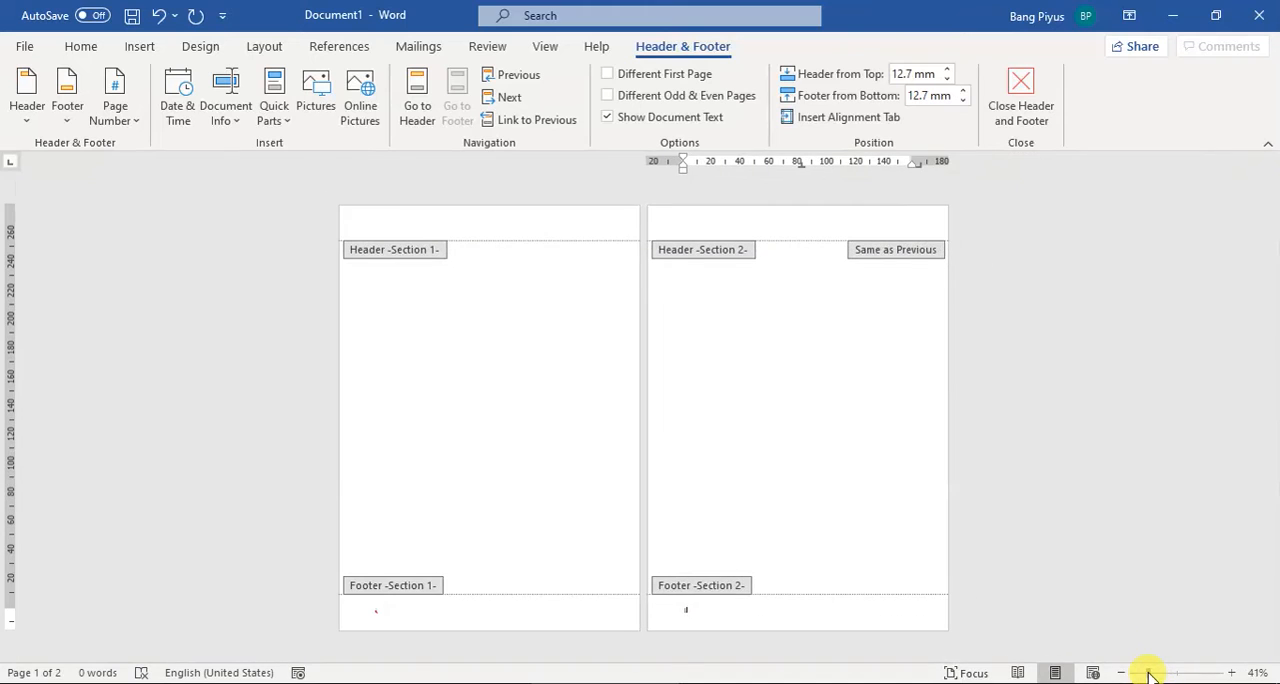
pyautogui.doubleClick(492, 278)
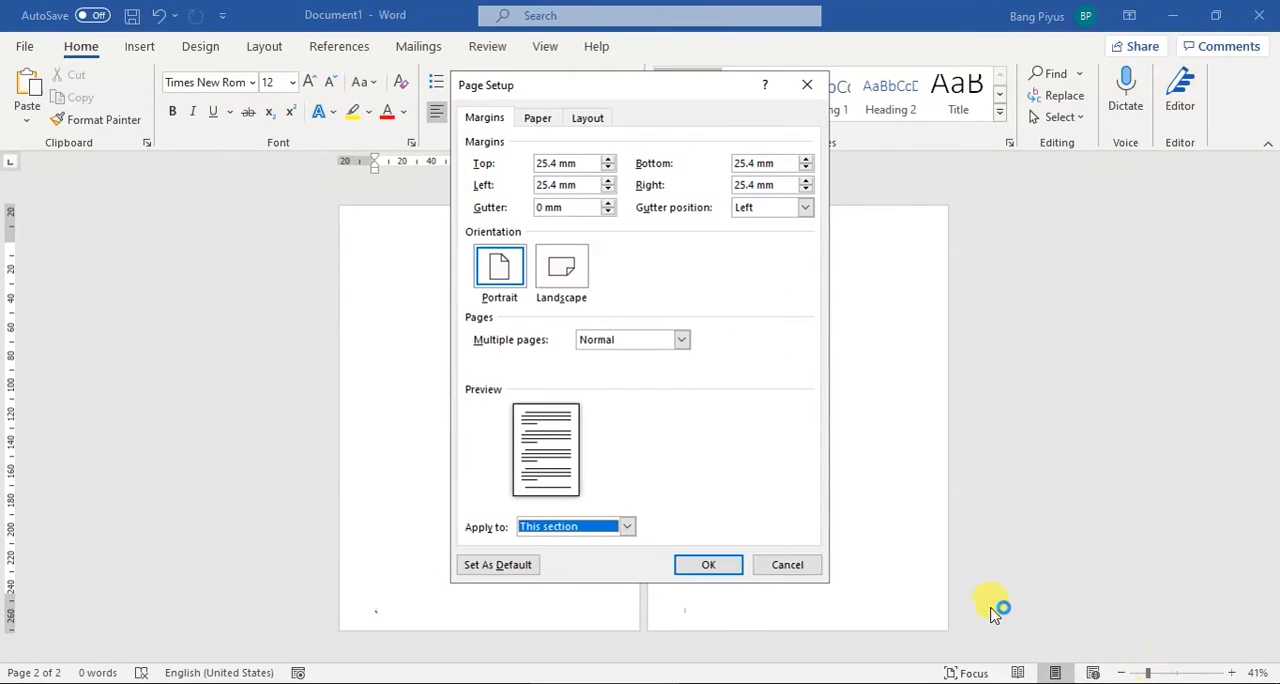
pyautogui.click(784, 560)
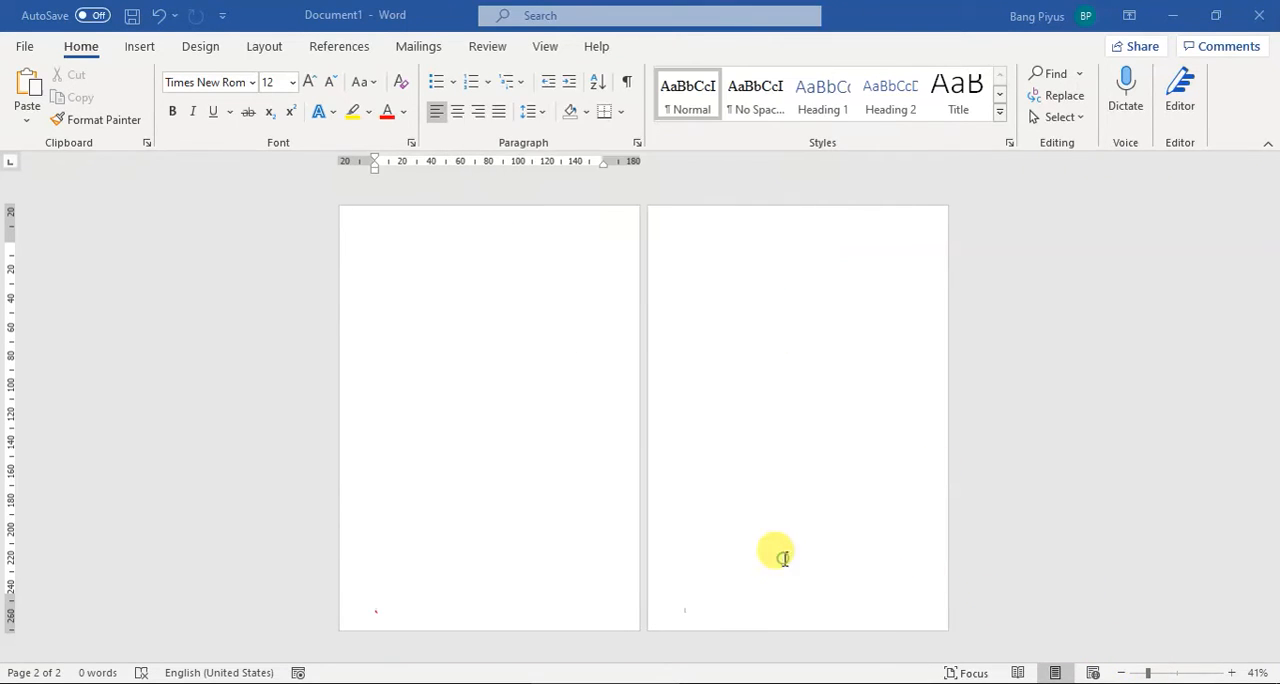
pyautogui.doubleClick(709, 232)
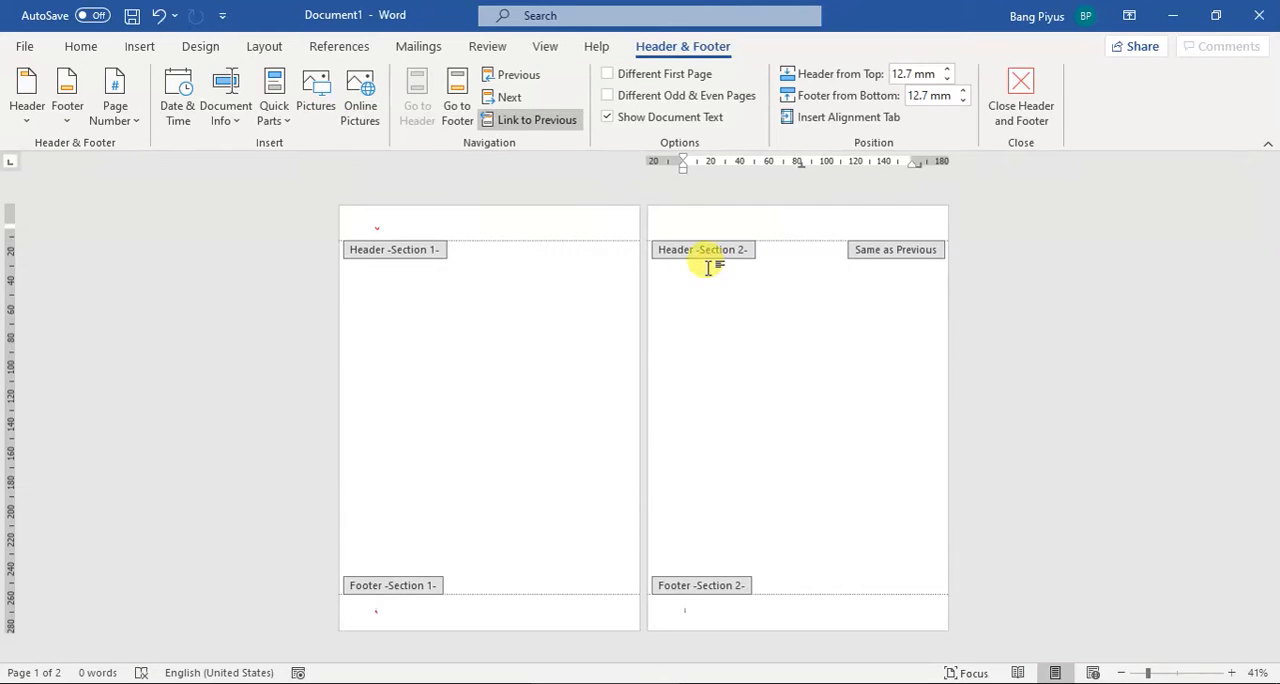
pyautogui.doubleClick(708, 265)
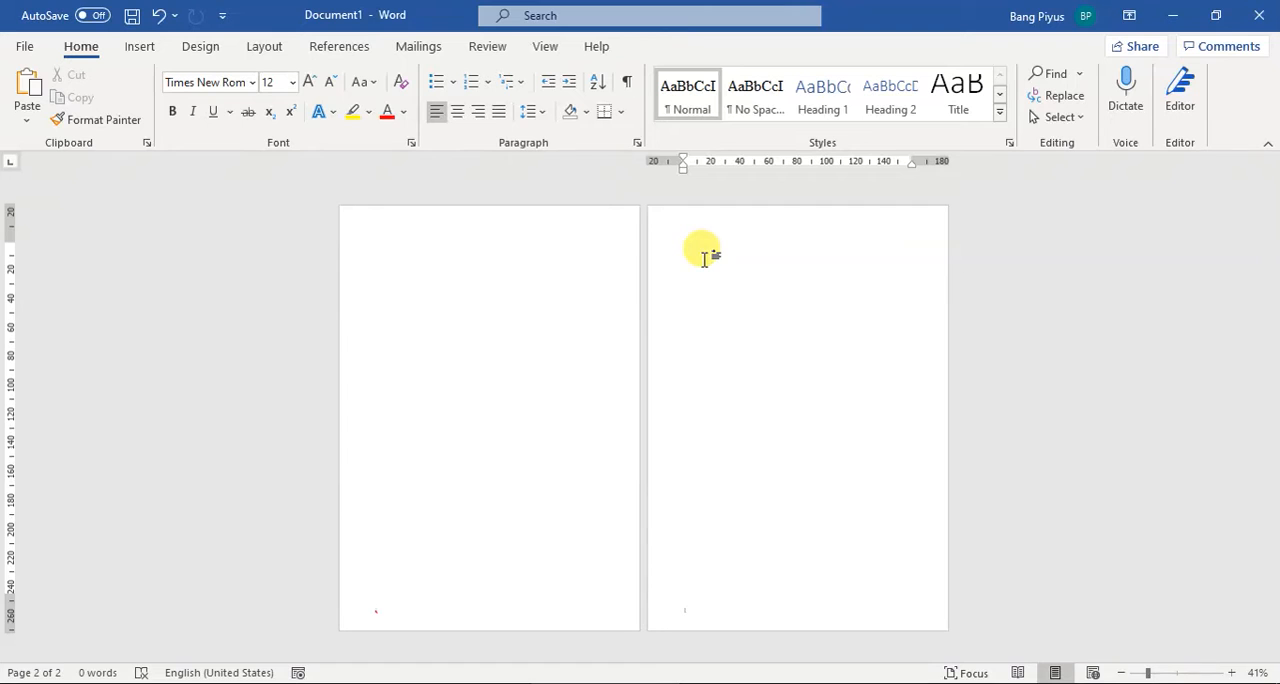
# Step: Insert two more Next Page section breaks after the second page
pyautogui.click(268, 47)
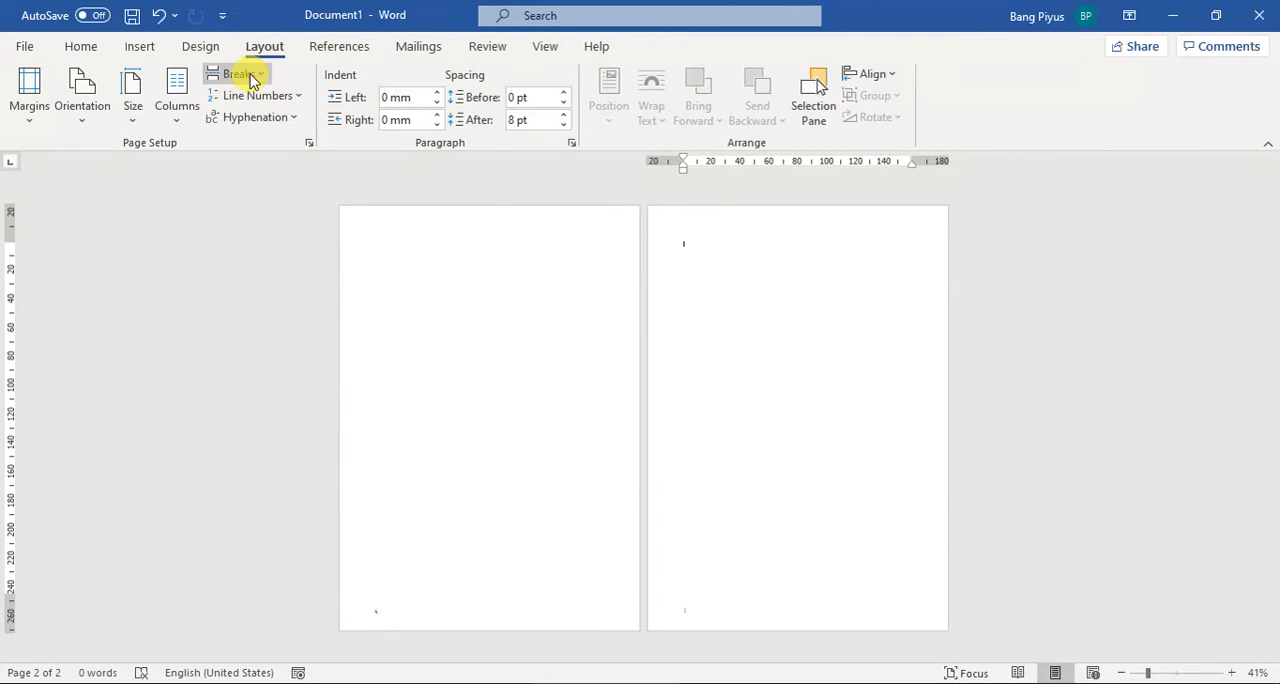
pyautogui.click(250, 76)
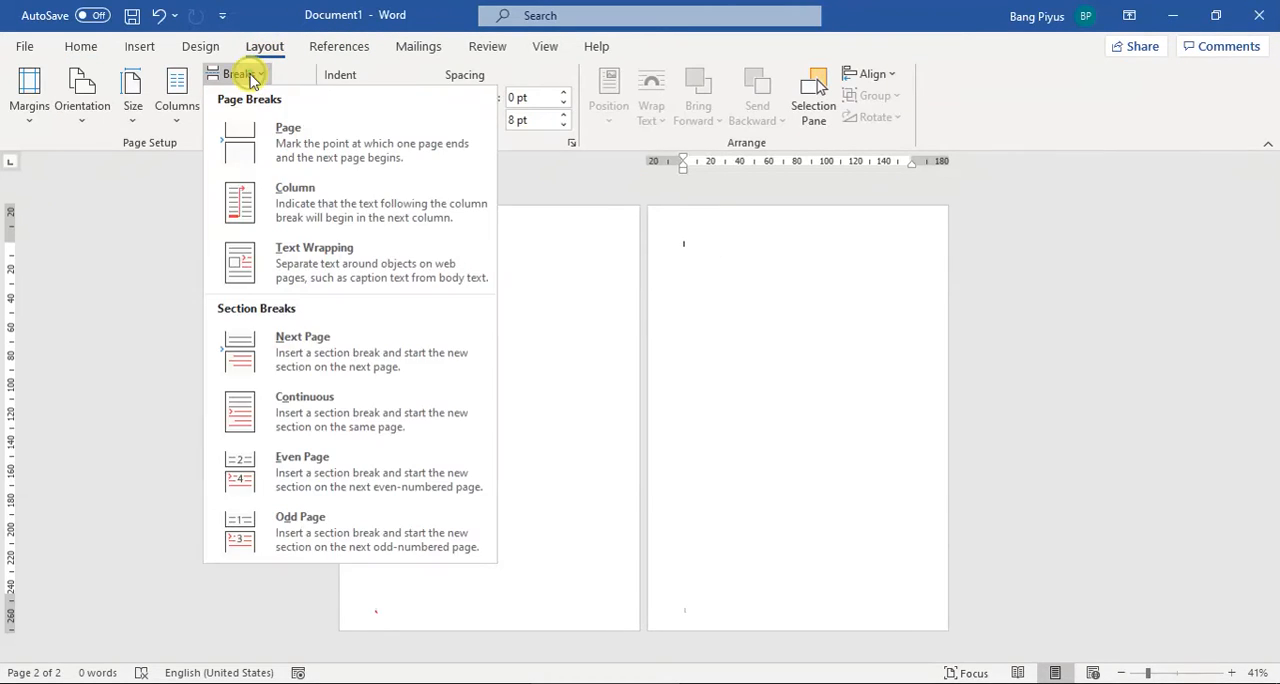
pyautogui.click(319, 350)
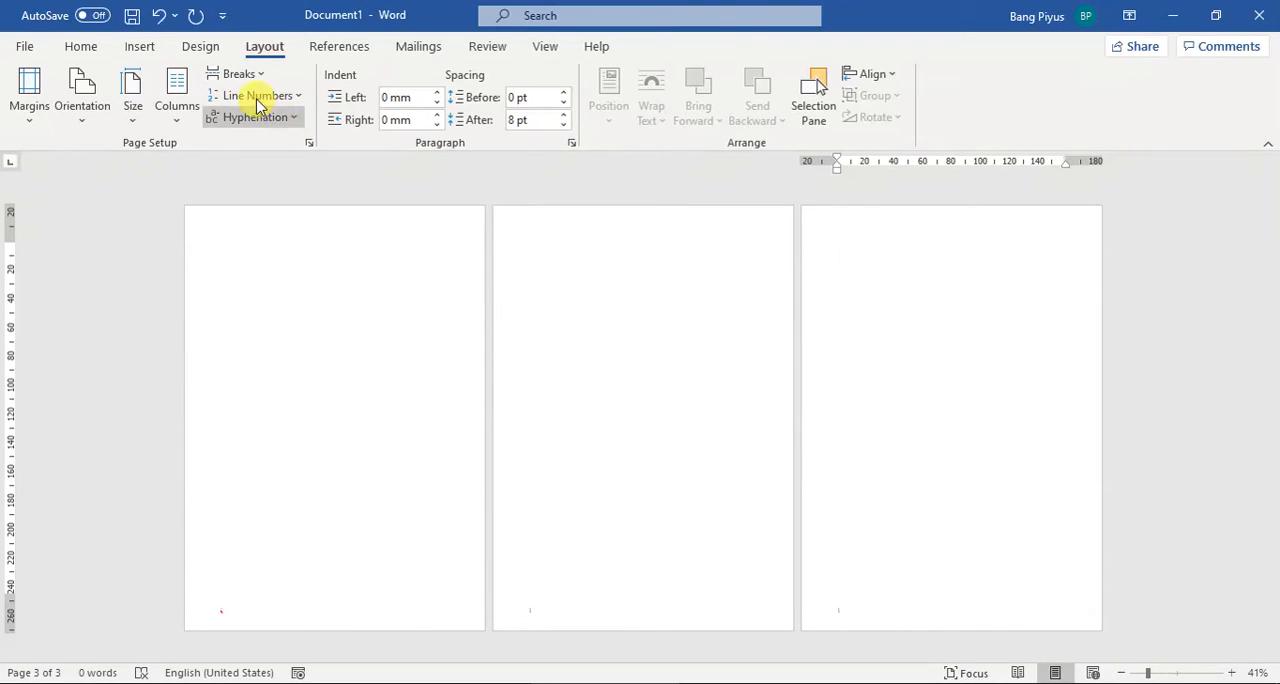
pyautogui.click(228, 75)
pyautogui.click(318, 361)
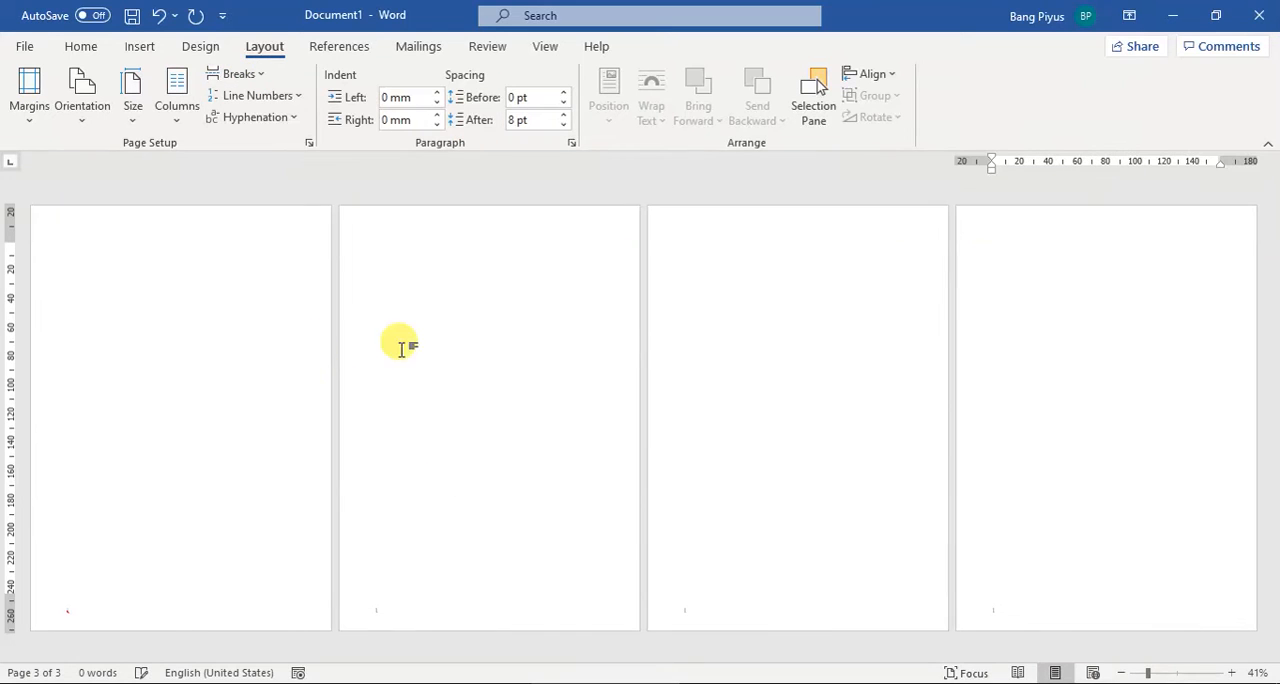
# Step: Open the headers and footers for editing and clear the existing text from the Section 1 and Section 2 footers
pyautogui.doubleClick(433, 222)
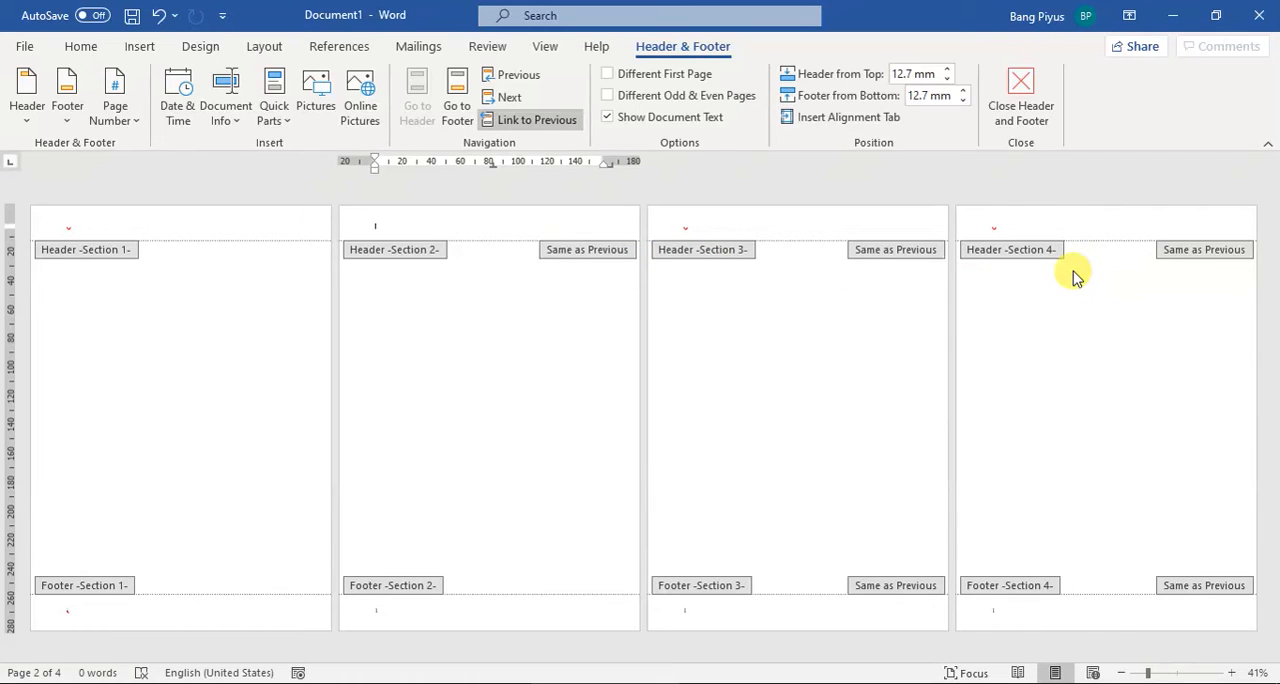
pyautogui.click(162, 268)
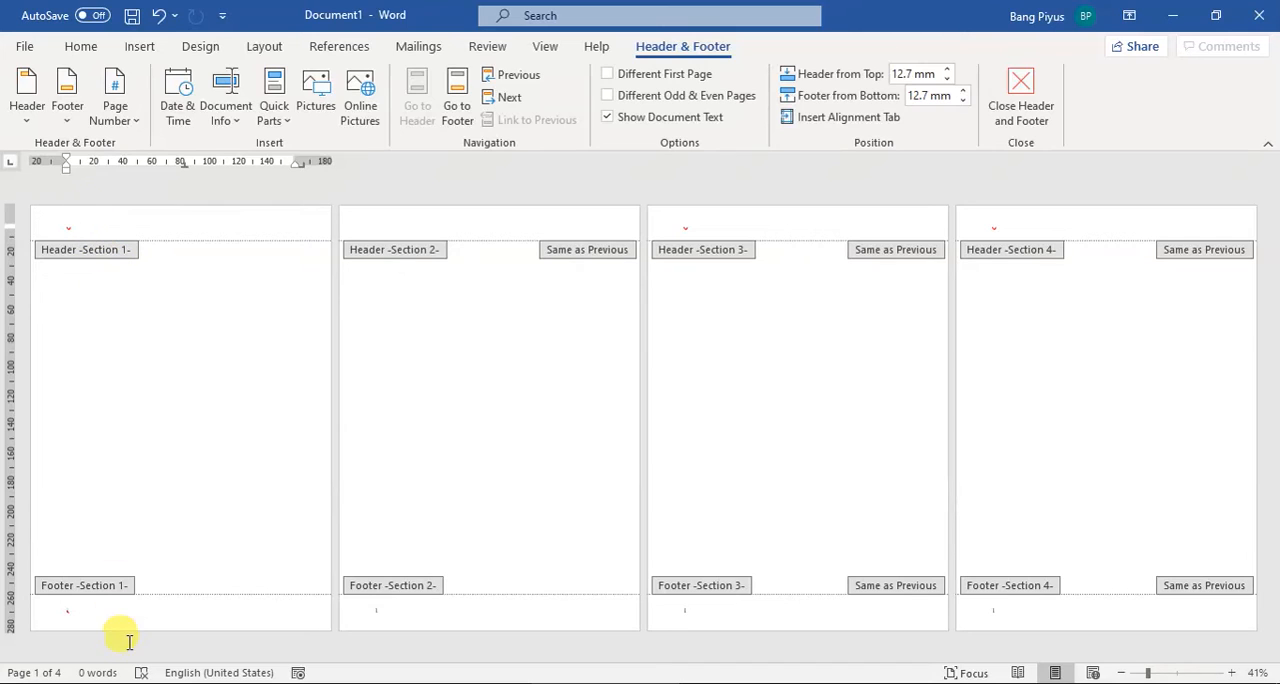
pyautogui.click(88, 612)
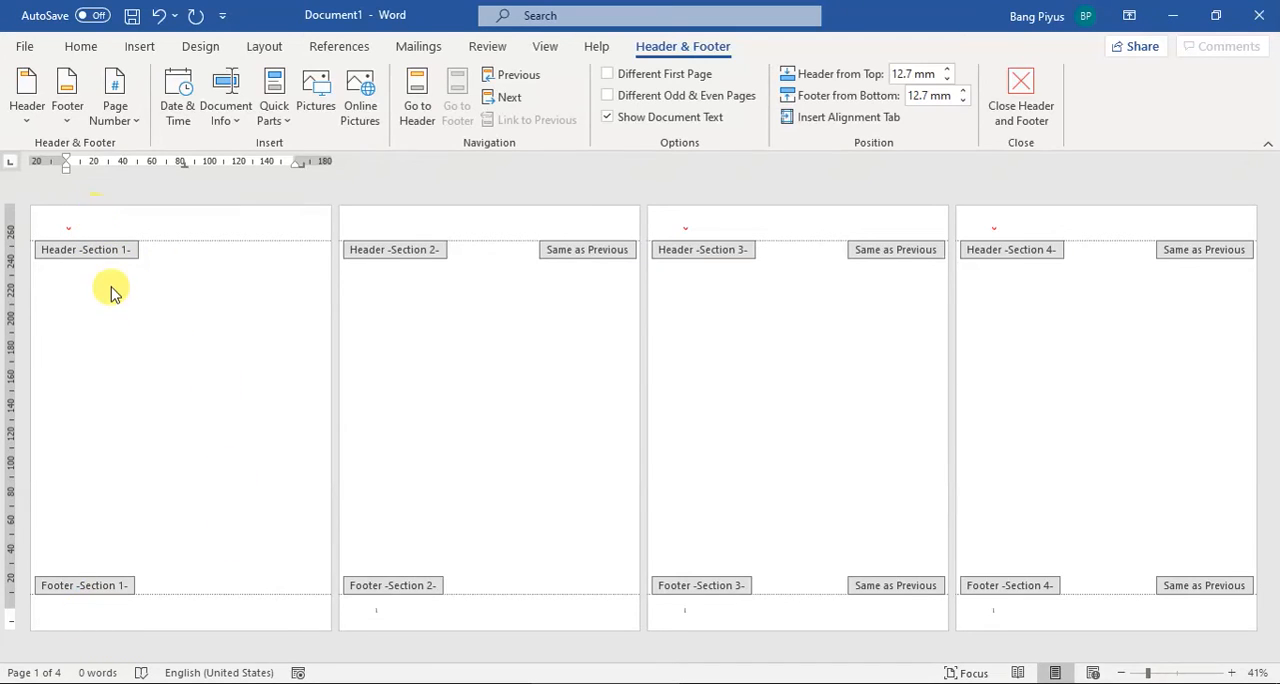
pyautogui.click(82, 224)
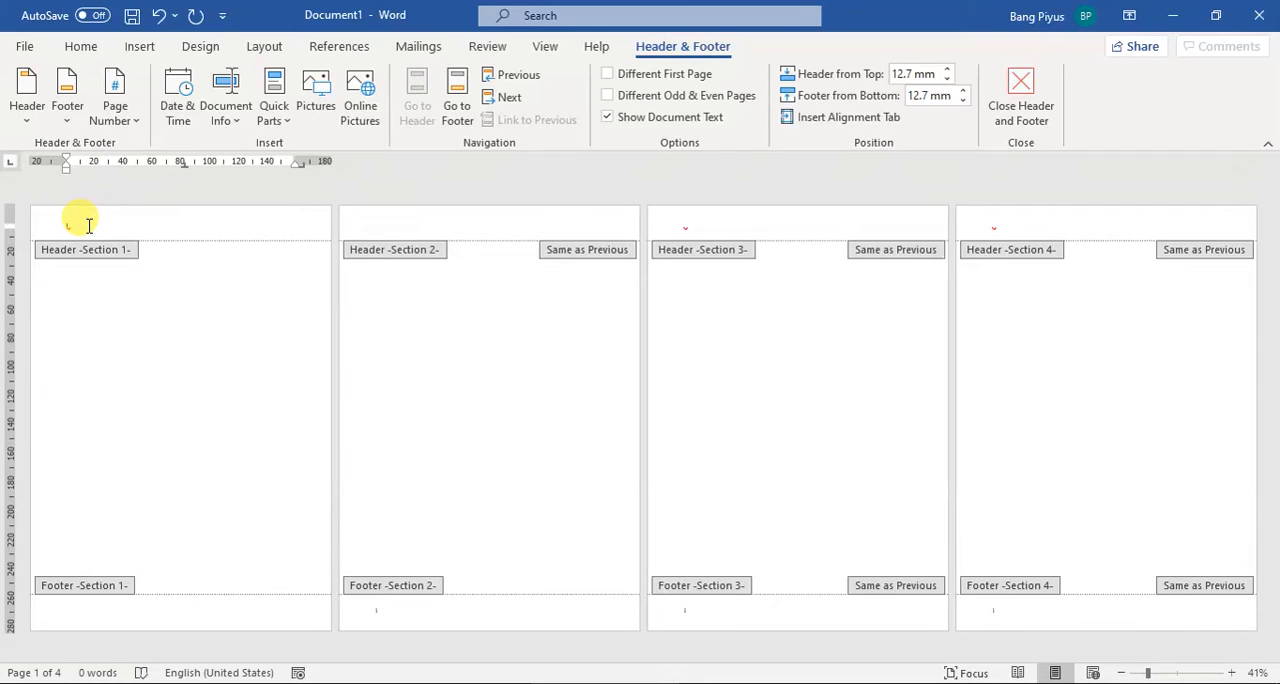
pyautogui.click(405, 223)
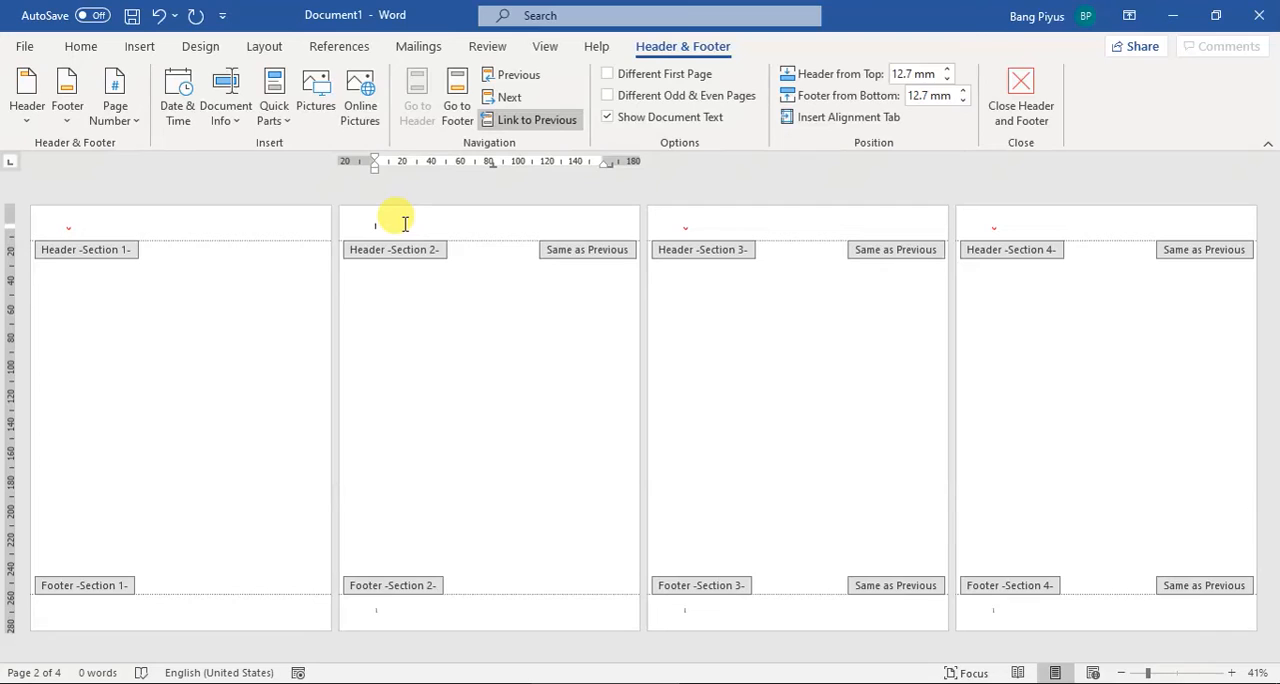
pyautogui.click(398, 611)
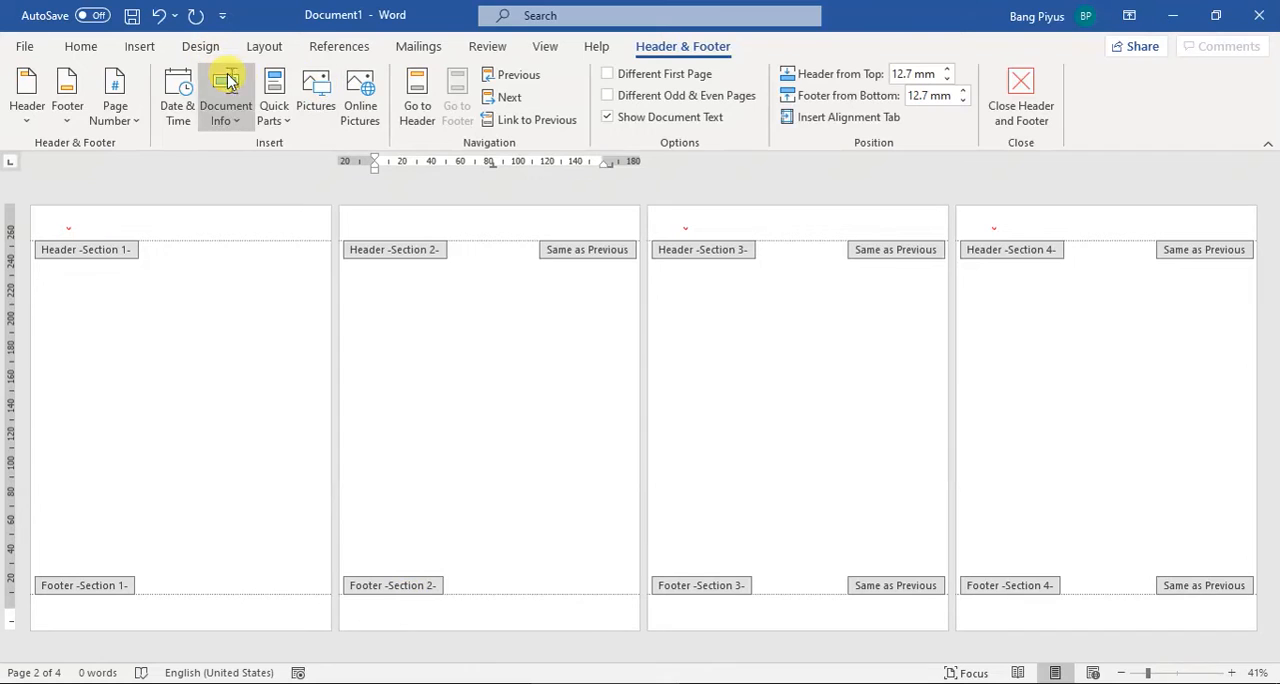
# Step: Insert a centred page number in the Section 2 footer using the Plain Number 2 bottom-of-page style
pyautogui.click(125, 120)
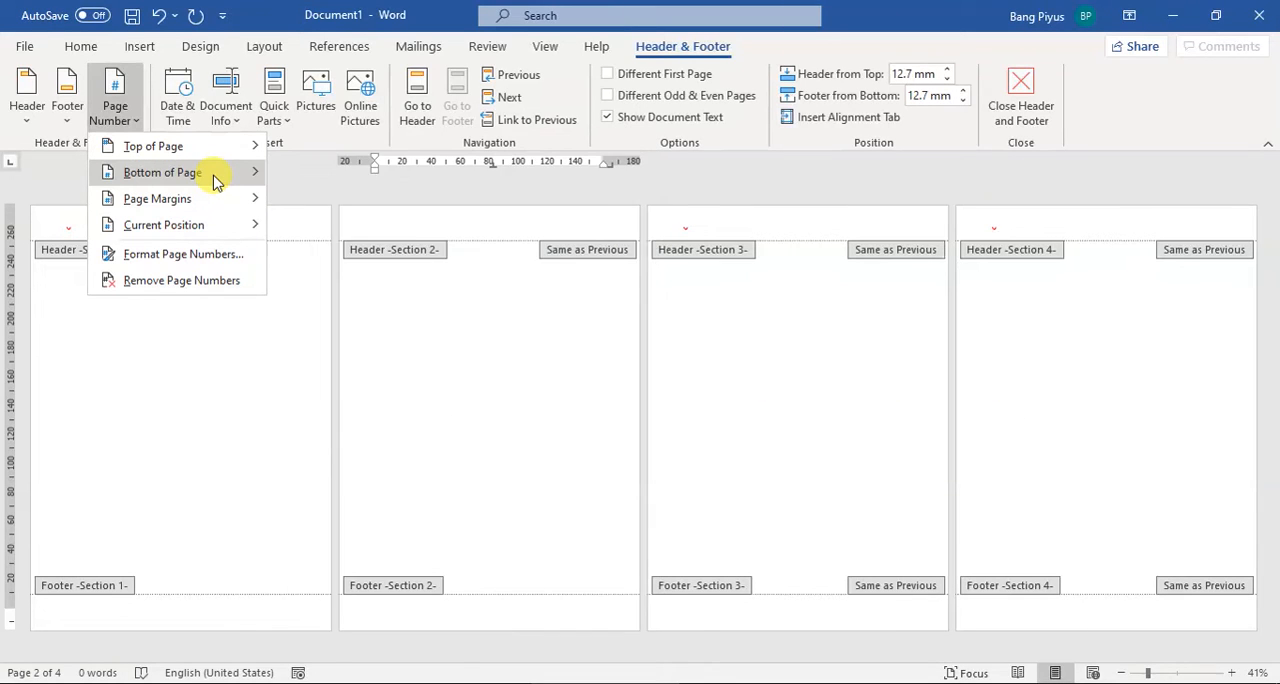
pyautogui.moveTo(209, 172)
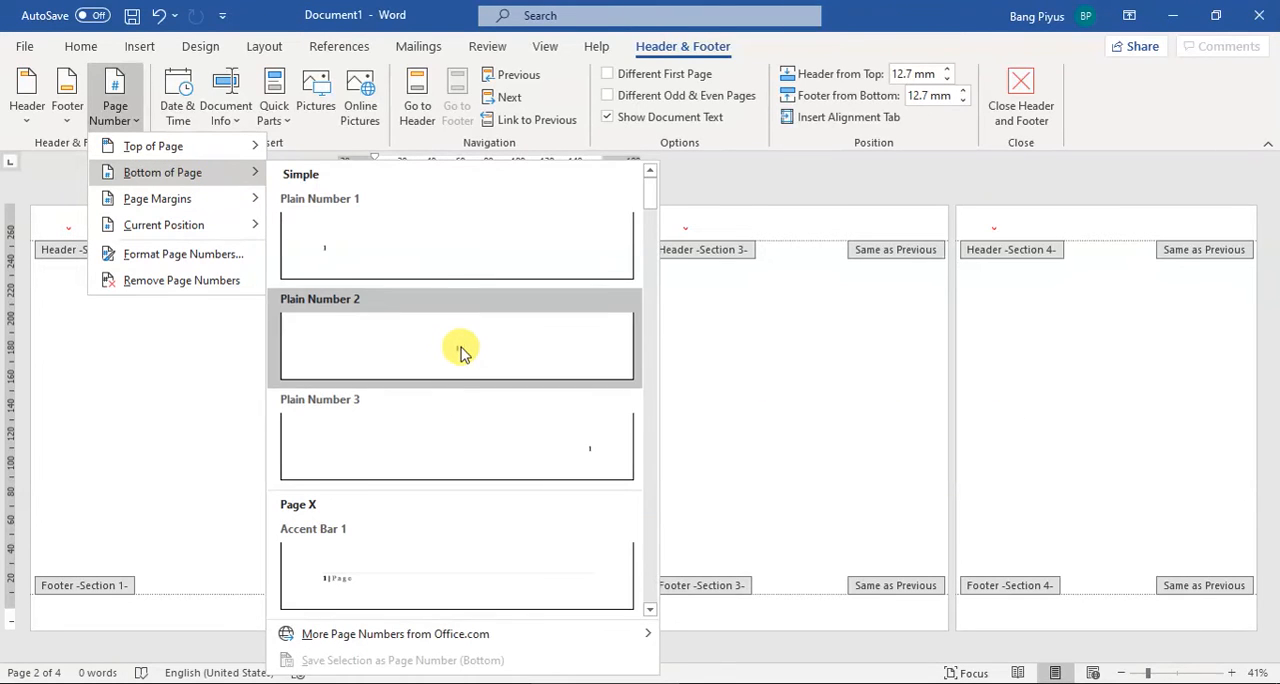
pyautogui.click(461, 351)
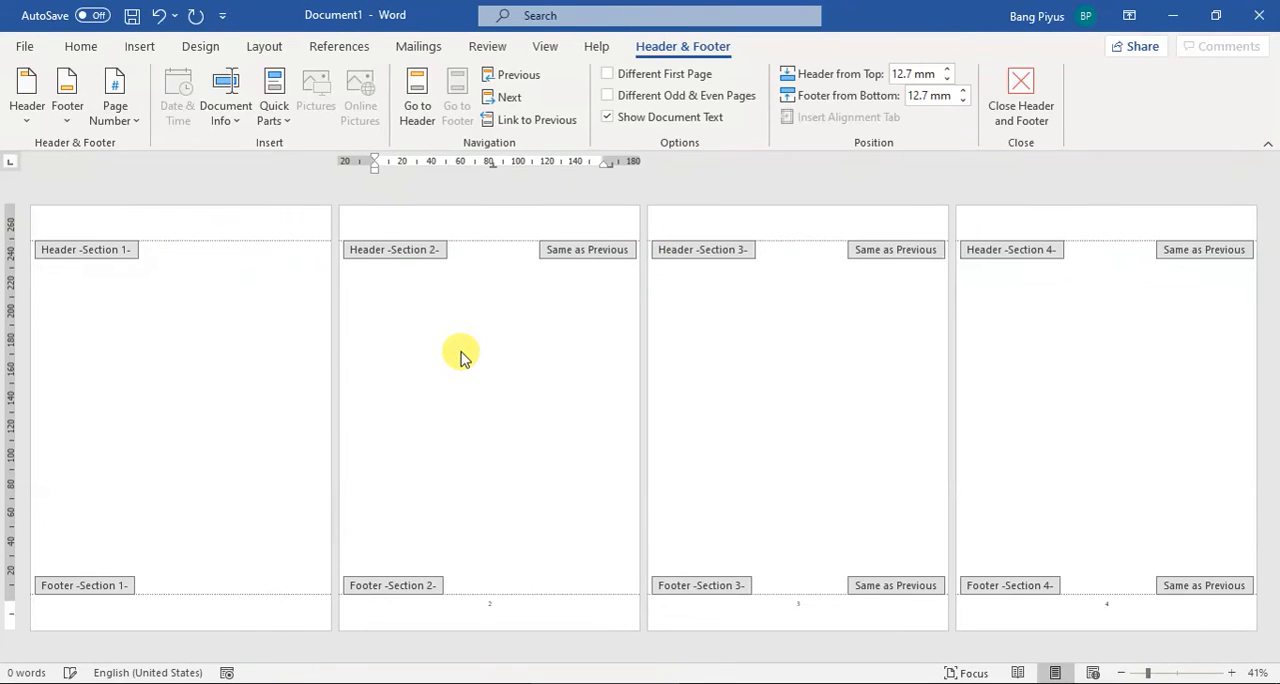
pyautogui.click(507, 605)
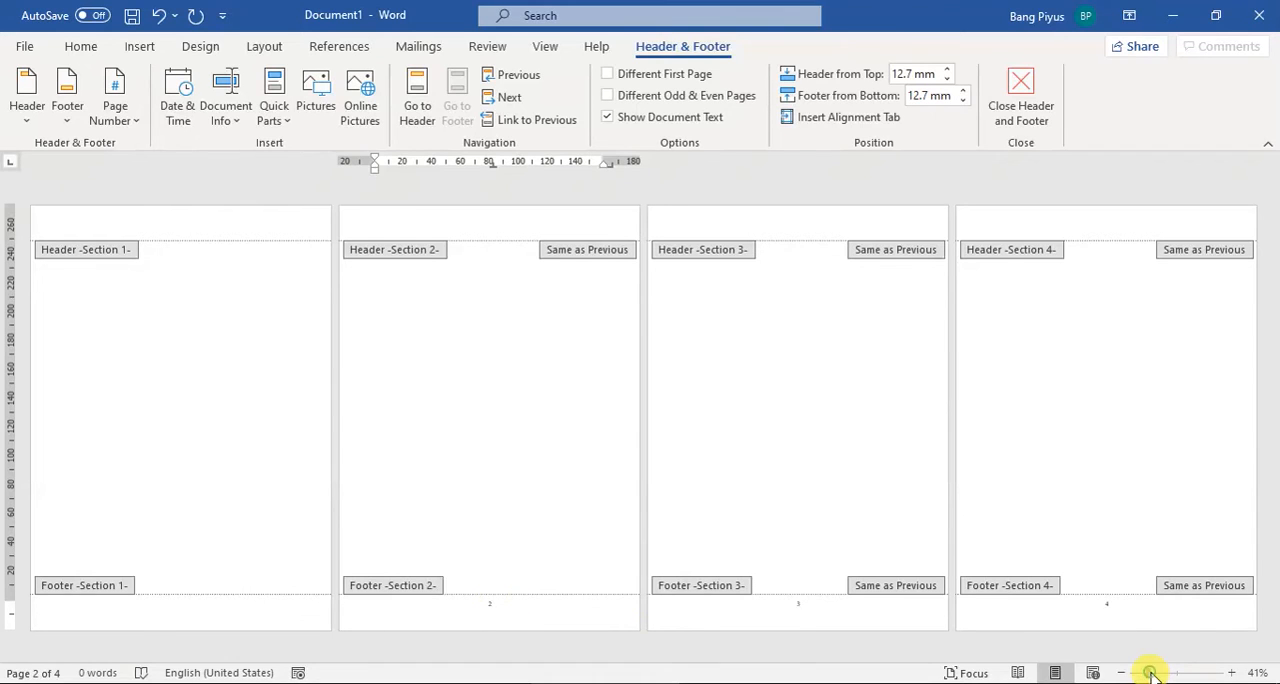
# Step: Set the Section 2 page numbers to the i, ii, iii format, continuing from the previous section, and return to the body text
pyautogui.moveTo(1151, 675); pyautogui.dragTo(1156, 675)
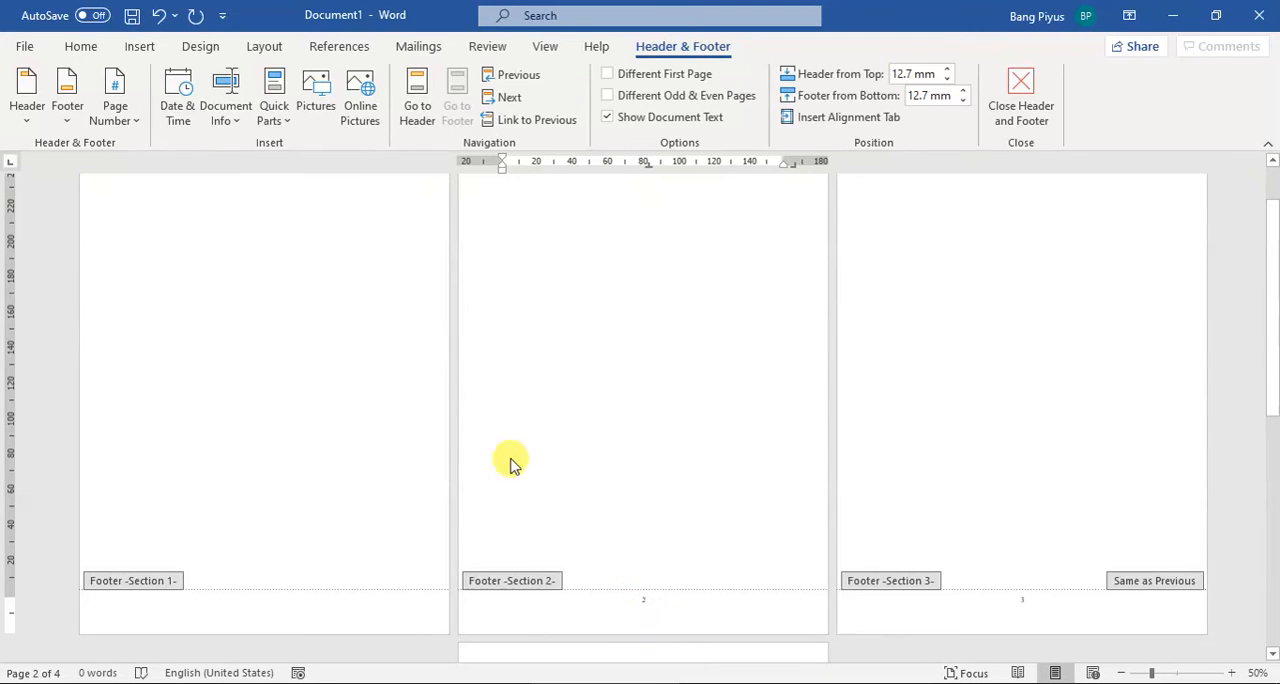
pyautogui.click(112, 120)
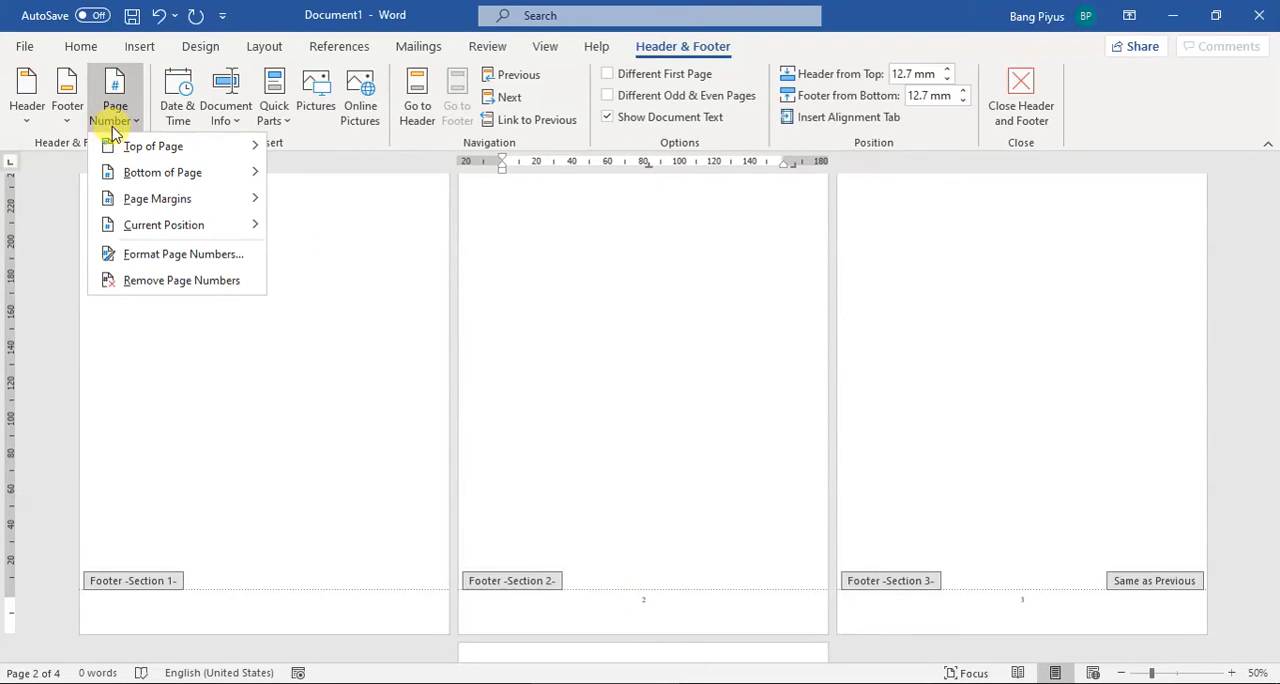
pyautogui.click(181, 250)
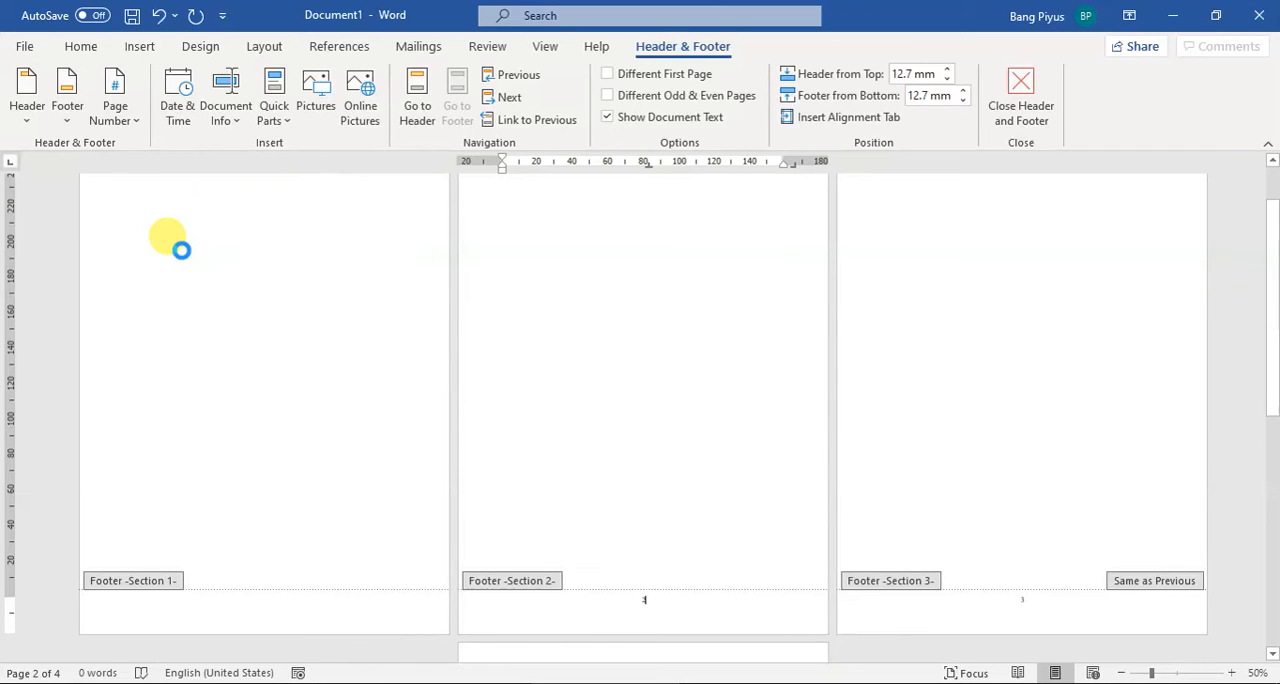
pyautogui.click(650, 242)
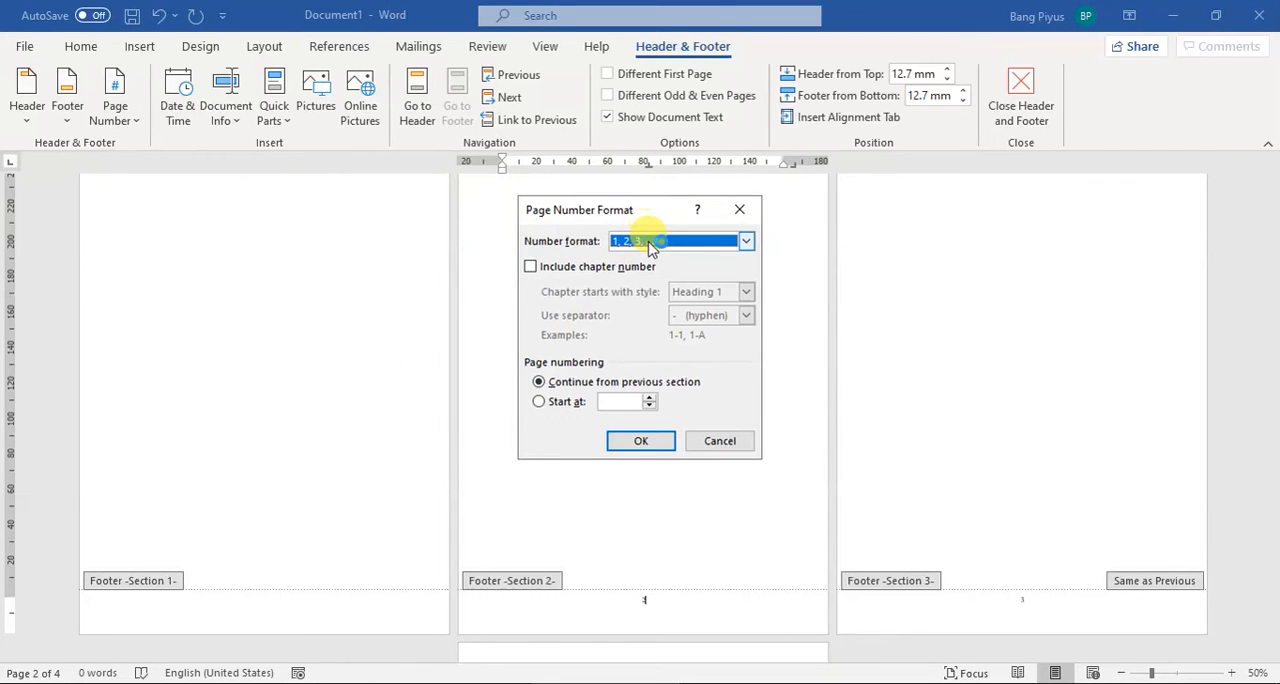
pyautogui.click(655, 311)
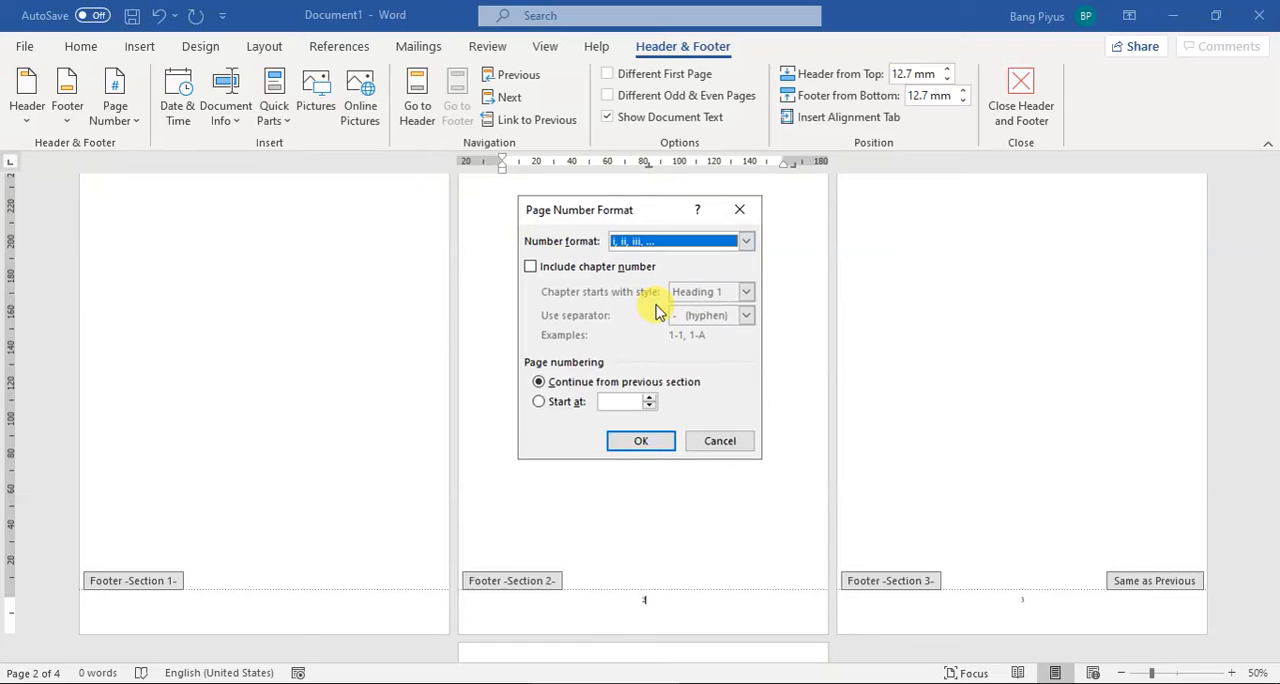
pyautogui.click(607, 401)
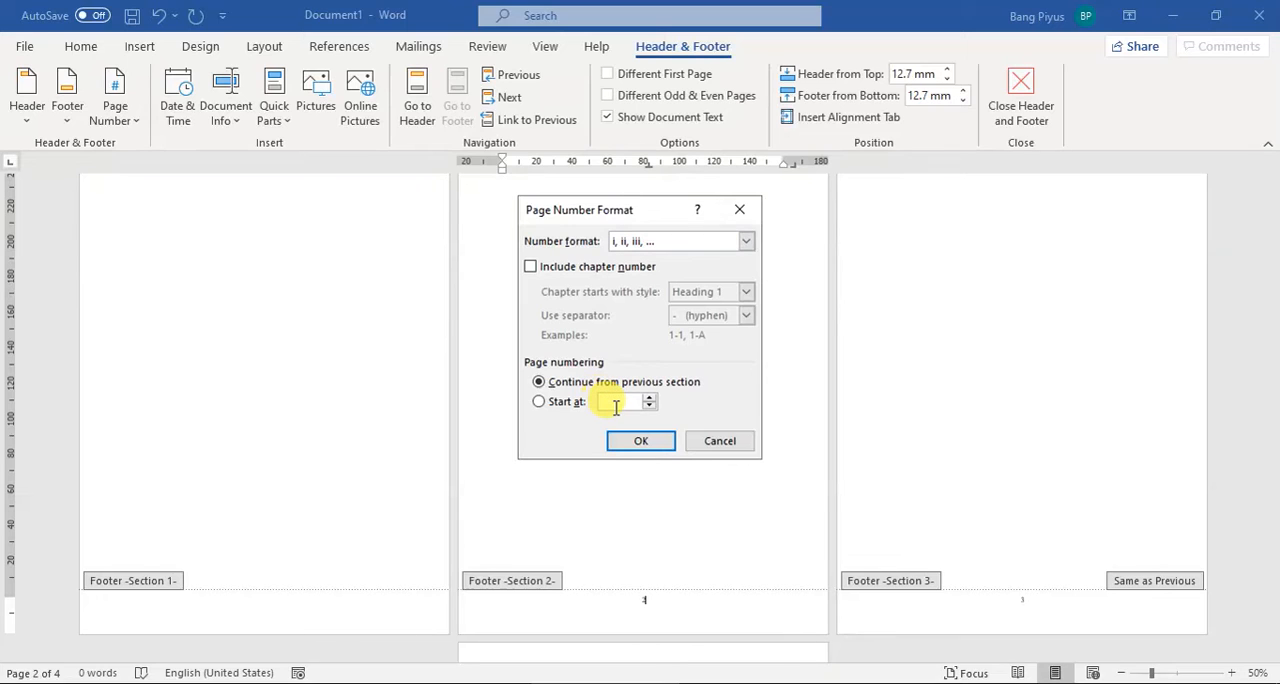
pyautogui.click(622, 442)
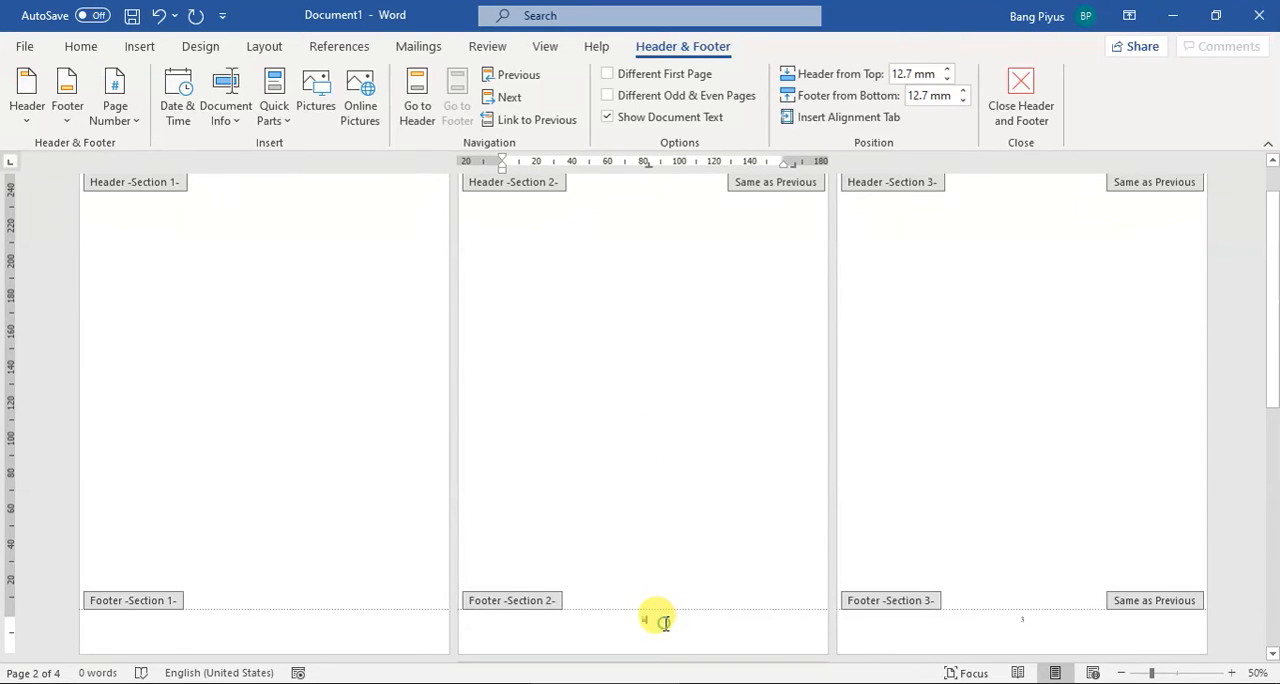
pyautogui.click(1153, 673)
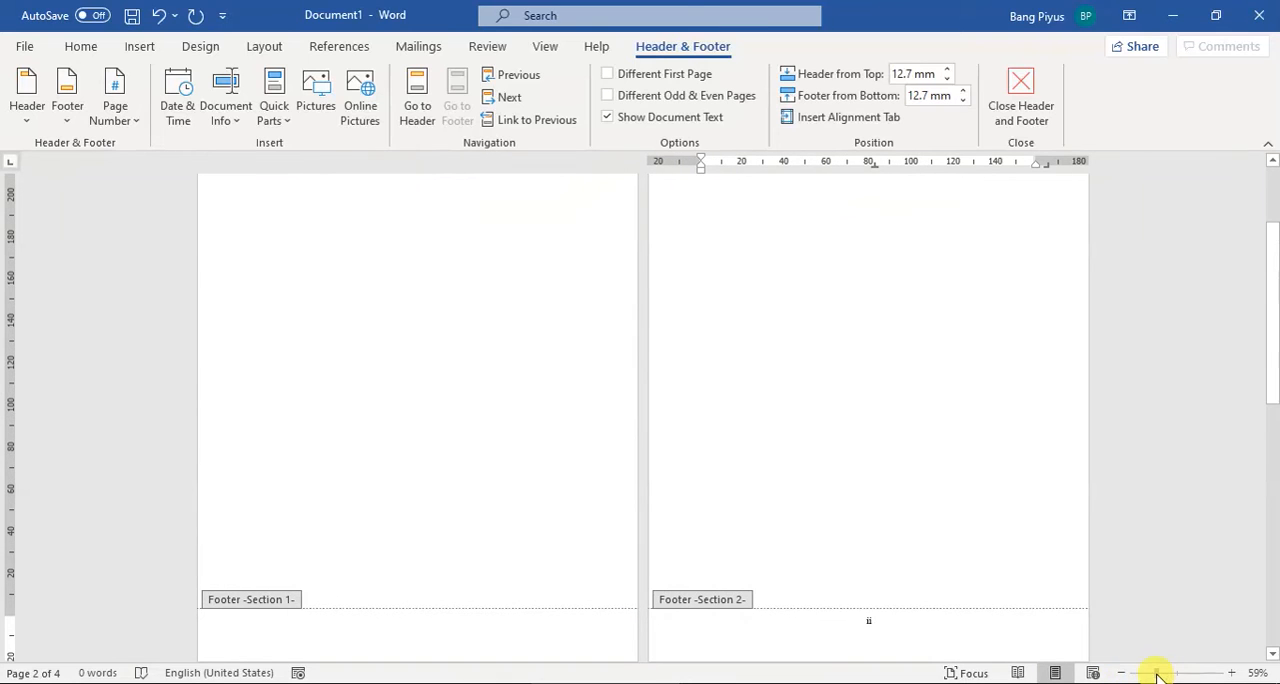
pyautogui.scroll(-1, 753, 548)
pyautogui.scroll(-2, 748, 545)
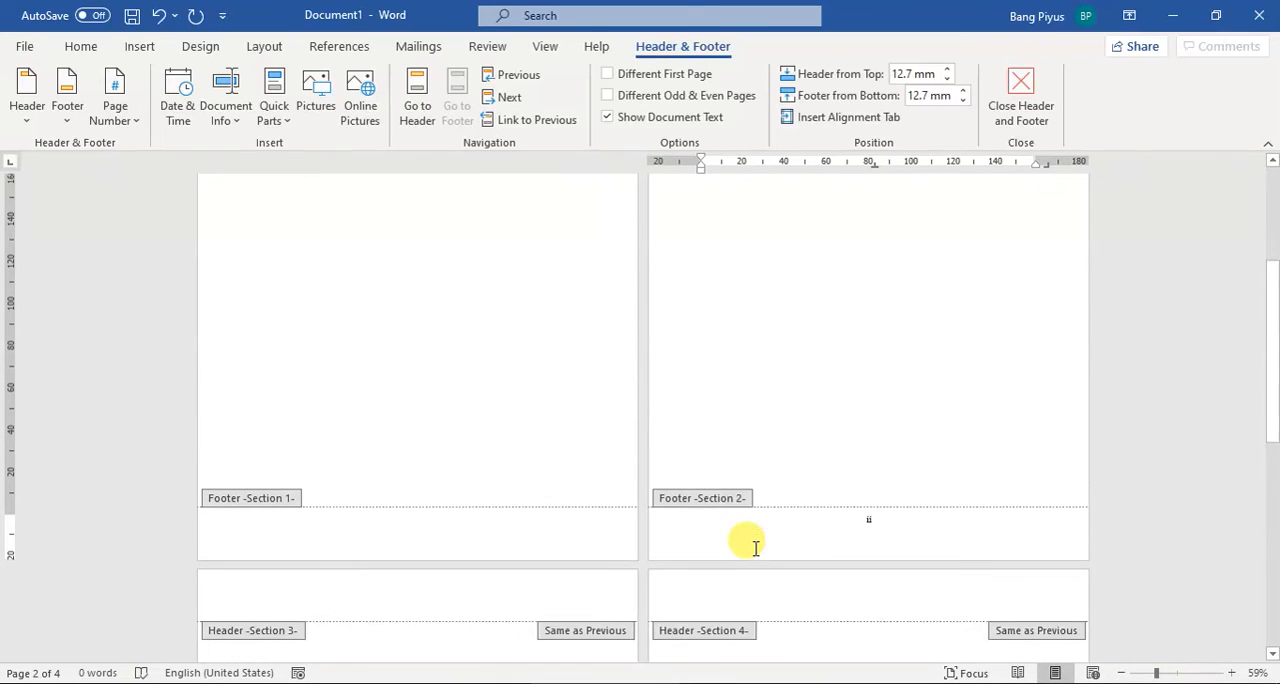
pyautogui.scroll(3, 764, 555)
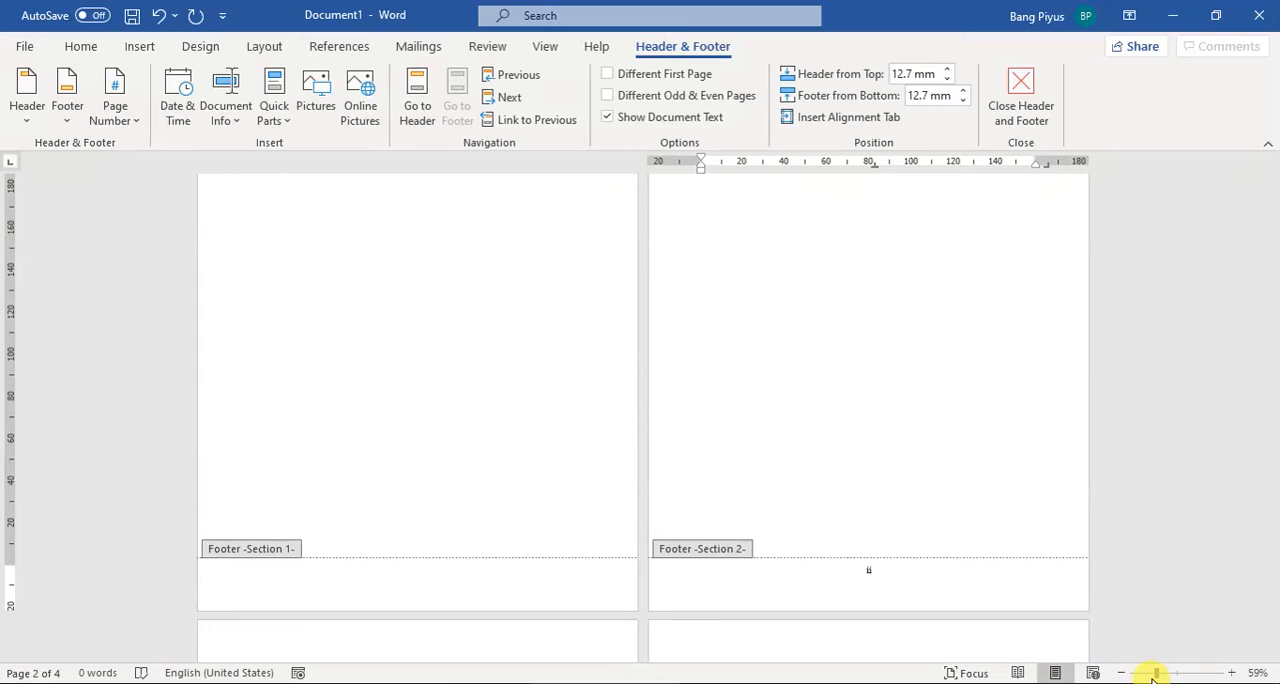
pyautogui.moveTo(1155, 673); pyautogui.dragTo(1148, 677)
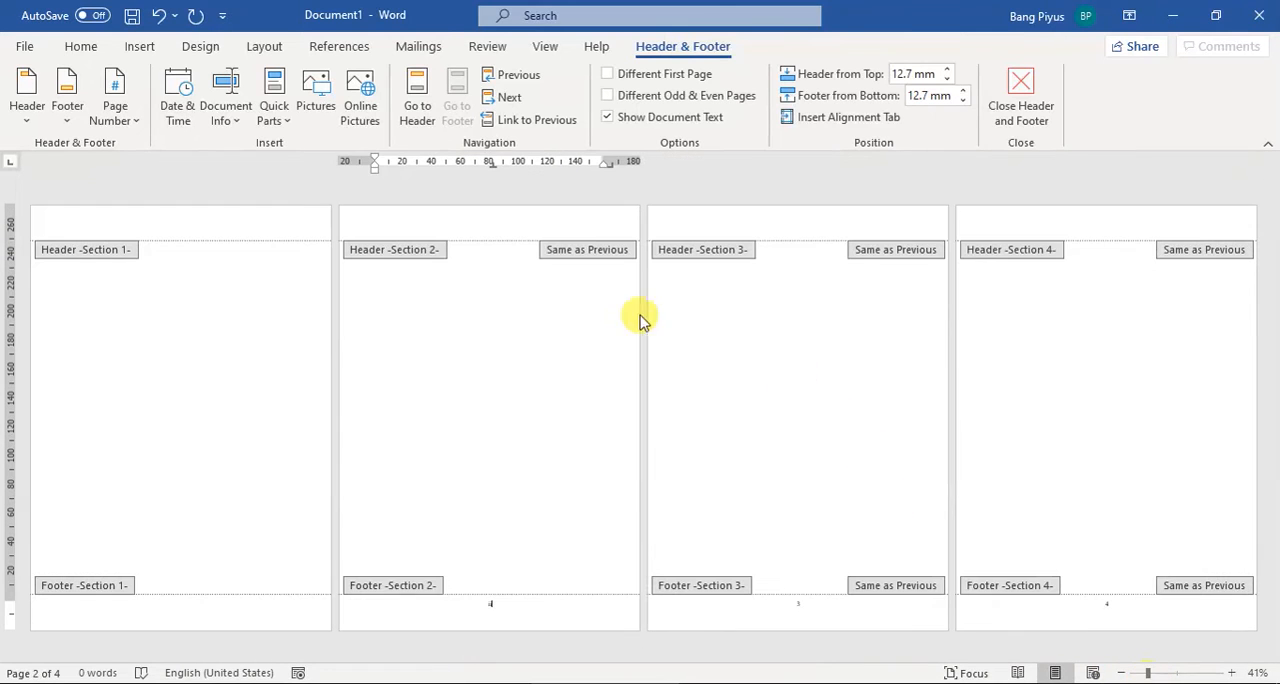
pyautogui.doubleClick(437, 291)
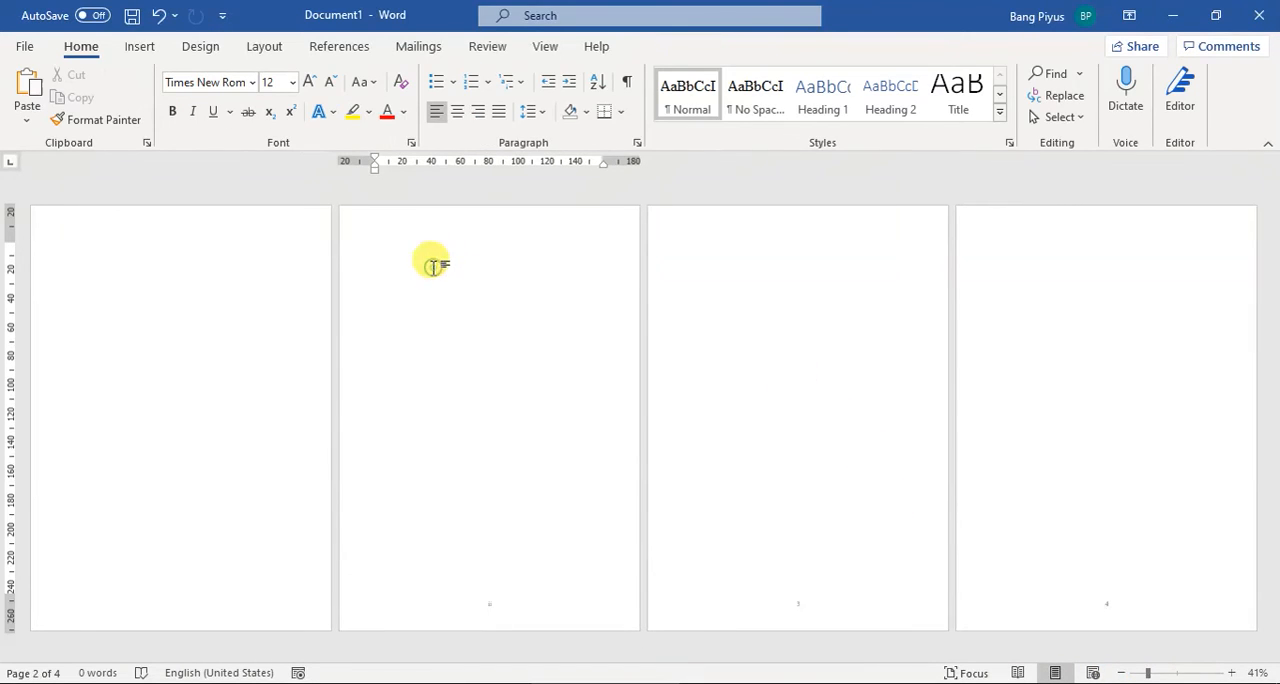
pyautogui.click(192, 280)
pyautogui.scroll(1, 423, 277)
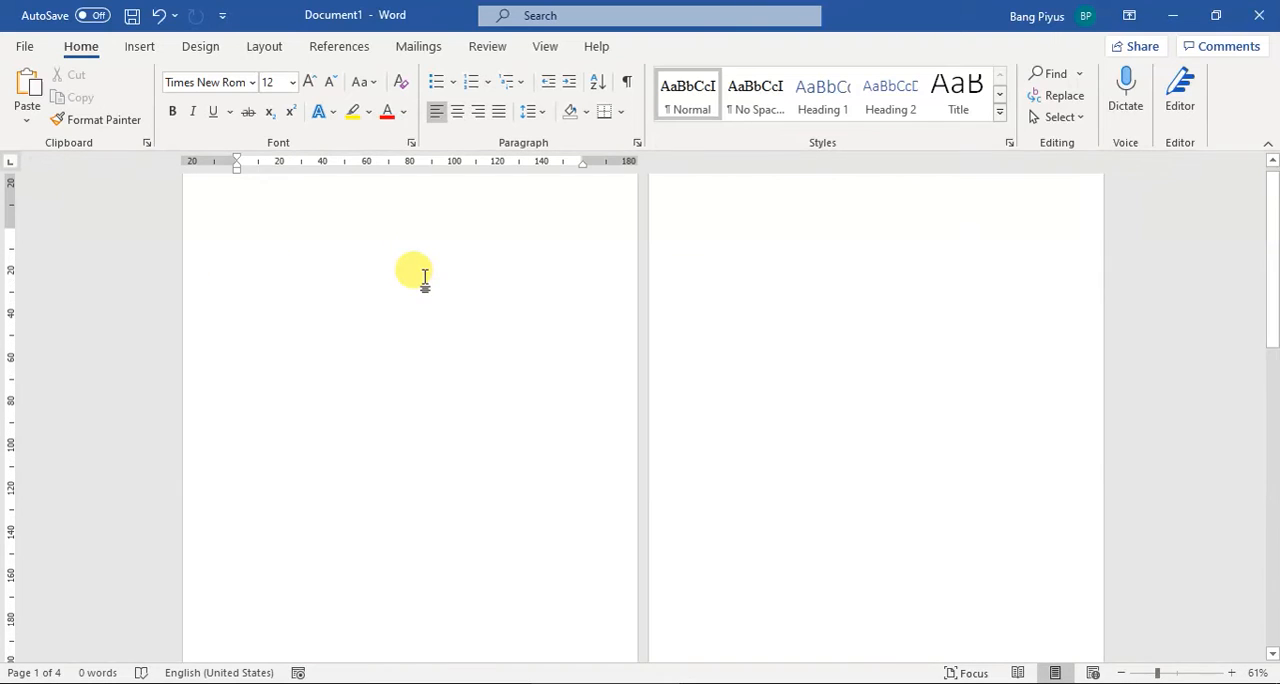
pyautogui.scroll(-1, 489, 304)
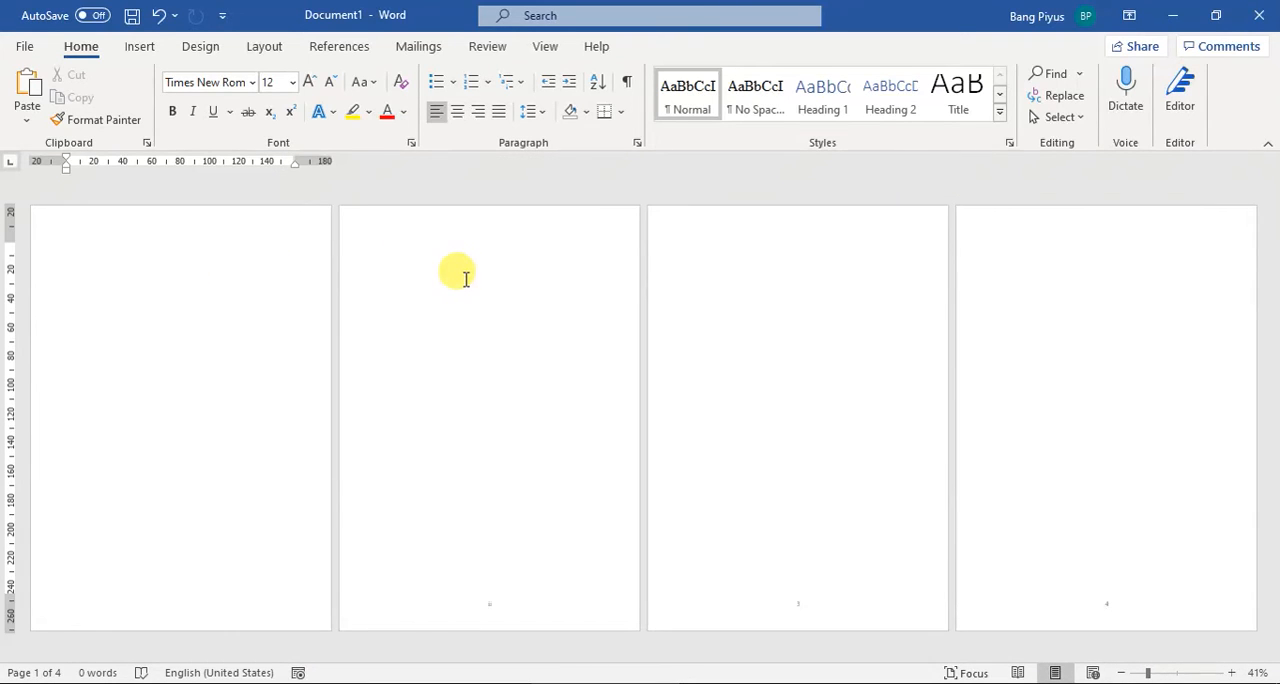
pyautogui.doubleClick(462, 277)
pyautogui.write('asdf')
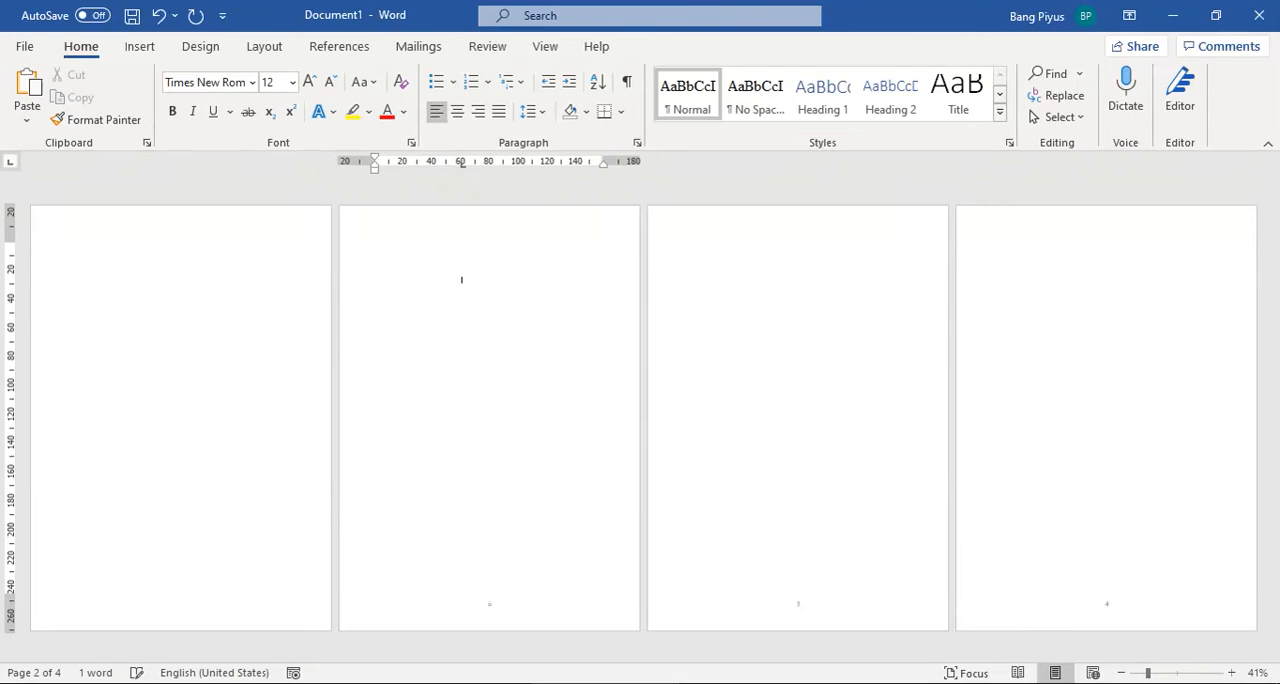
pyautogui.press('BackSpace')
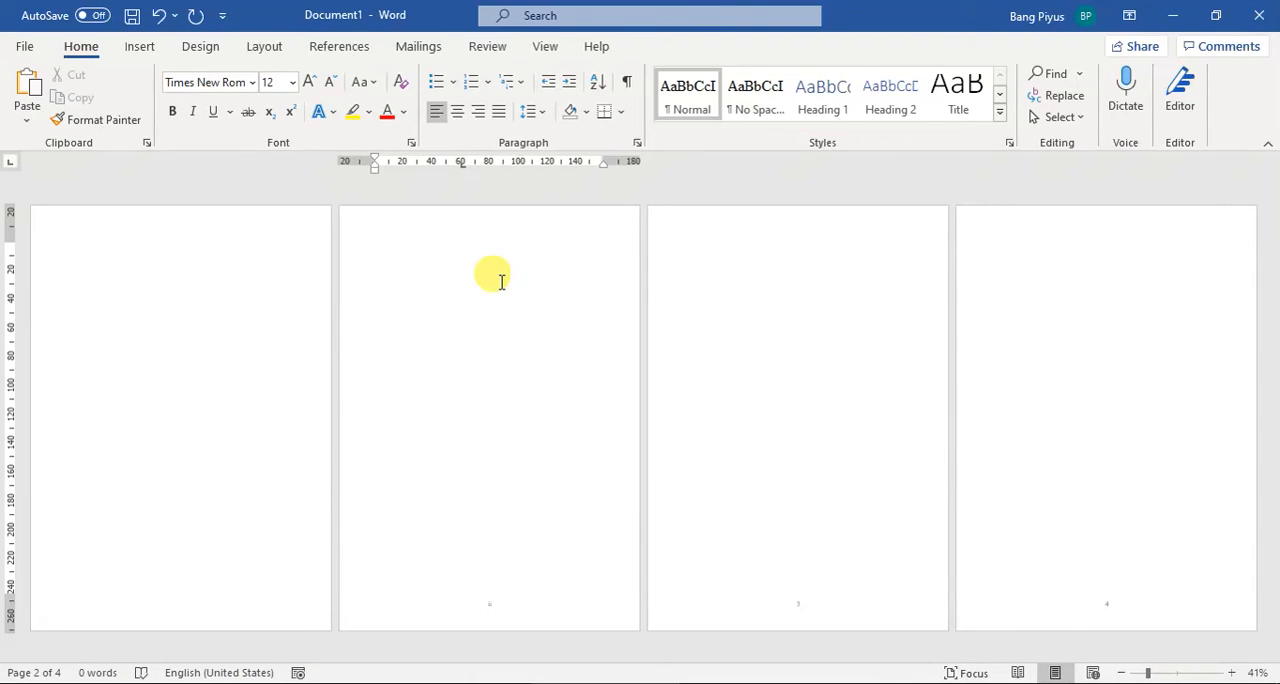
# Step: Add the centred heading DAFTAR ISI on the second page and, after a page break, the heading KATA PENGANTAR
pyautogui.hotkey('ctrl', 'e')
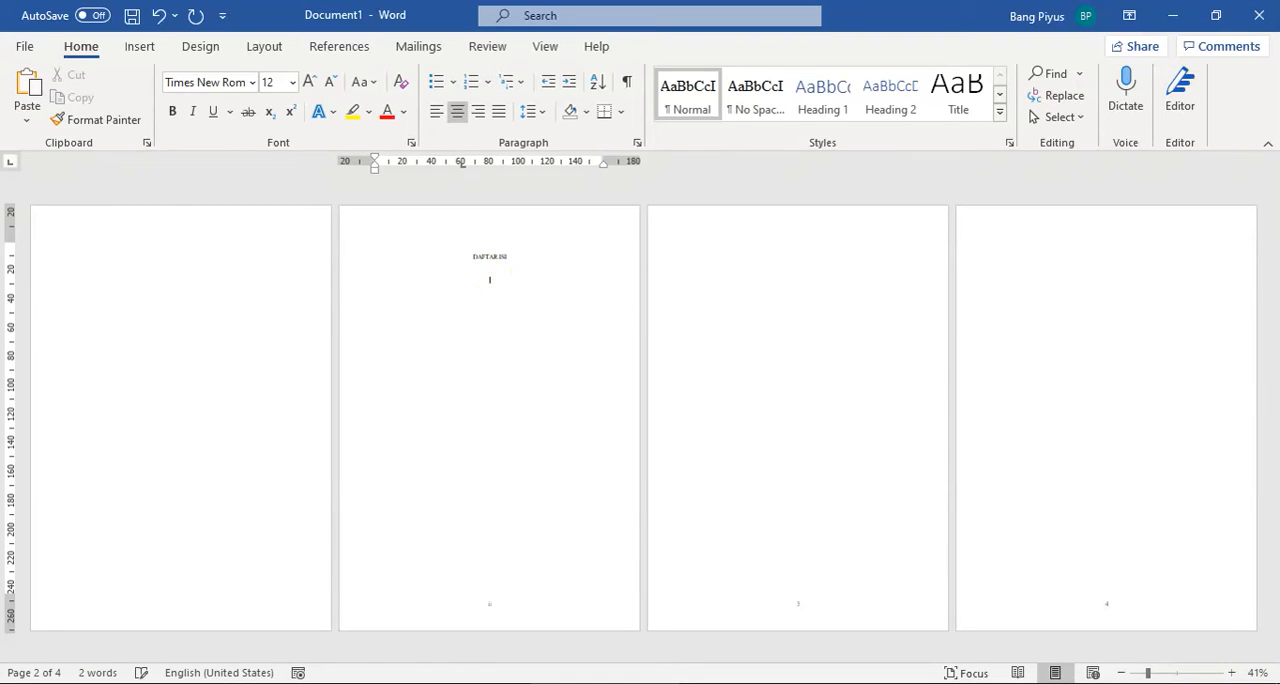
pyautogui.hotkey('ctrl', 'Return')
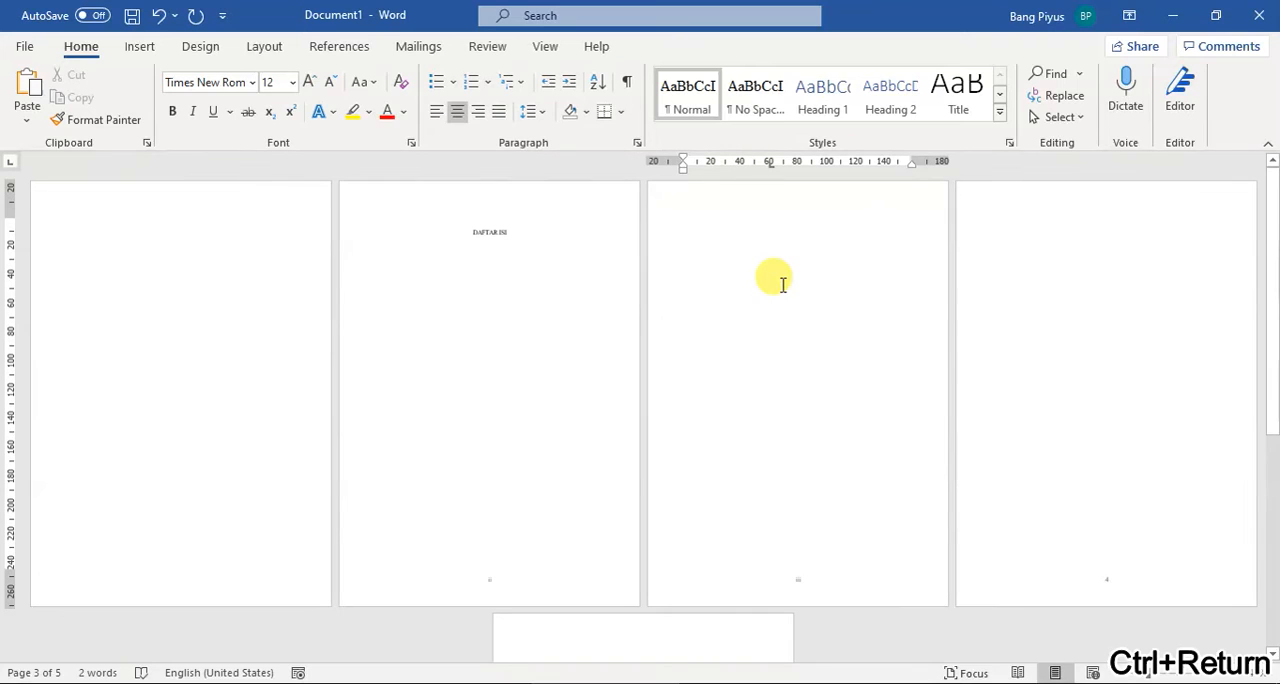
pyautogui.write('Kata')
pyautogui.press('BackSpace')
pyautogui.press('BackSpace')
pyautogui.press('BackSpace')
pyautogui.press('BackSpace')
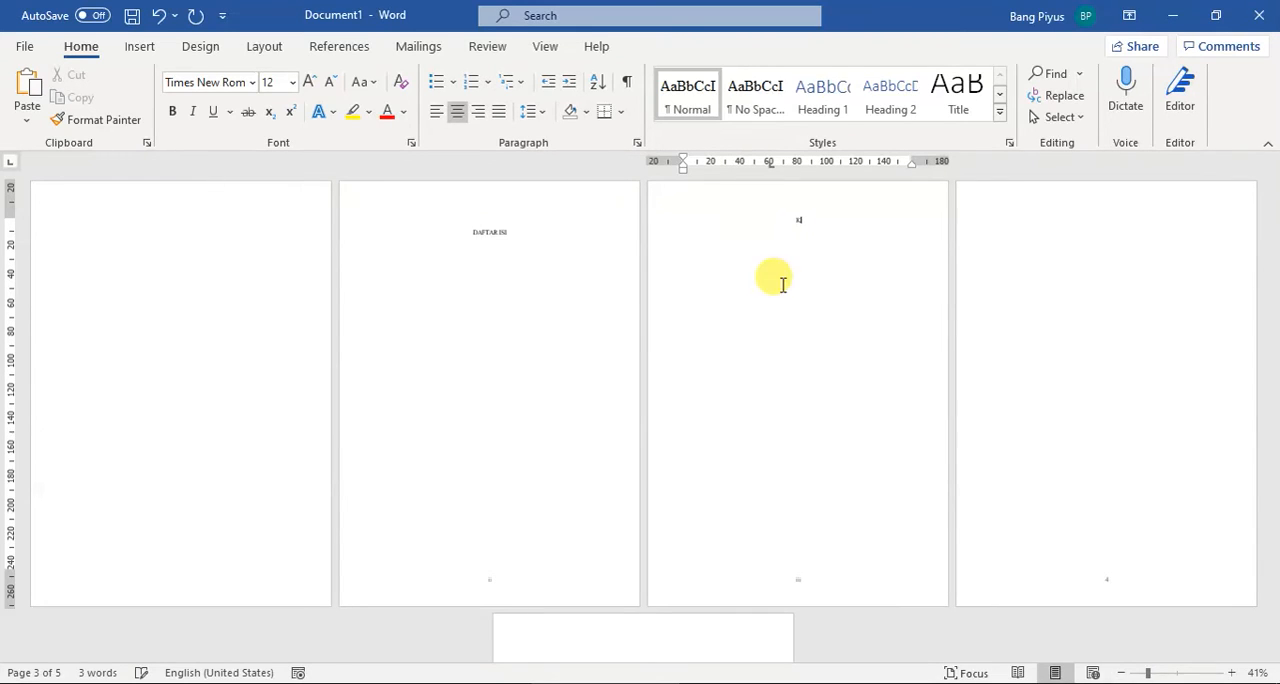
pyautogui.write('KATA PENGANTAR')
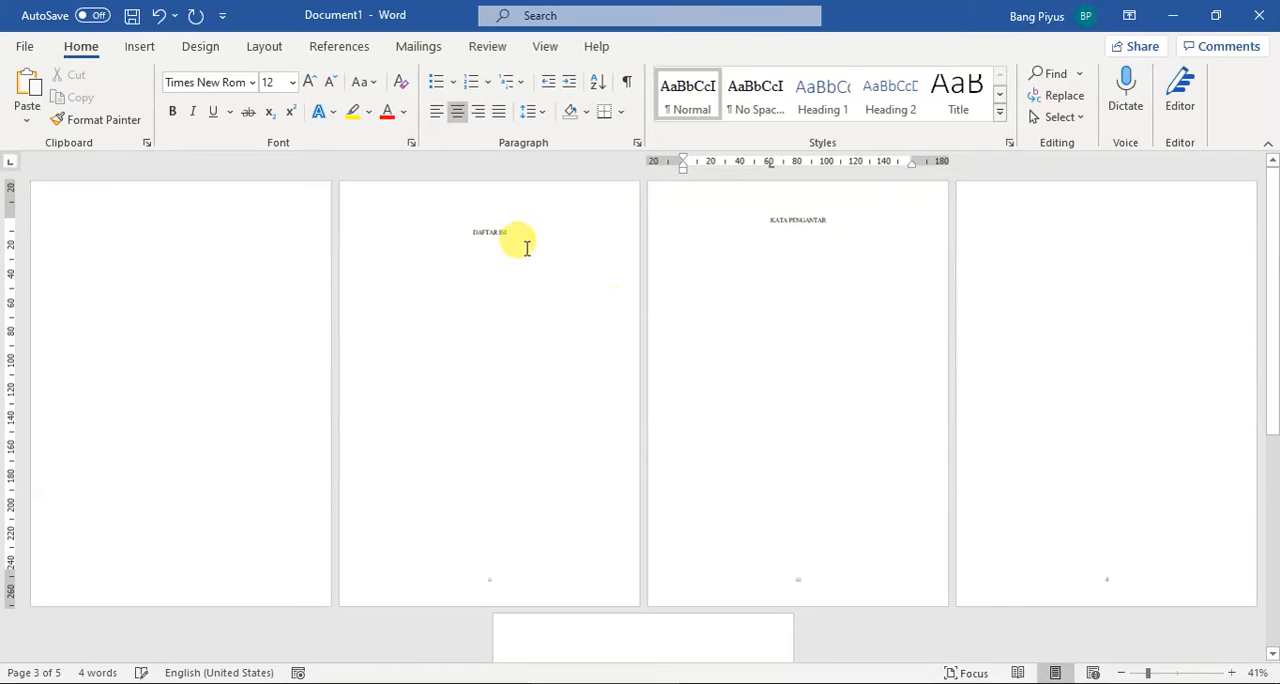
# Step: Add the heading LEMBAR PENGESAHAN before DAFTAR ISI and separate the two headings with a page break
pyautogui.click(471, 232)
pyautogui.write('LEMBAR PENGESAHAN')
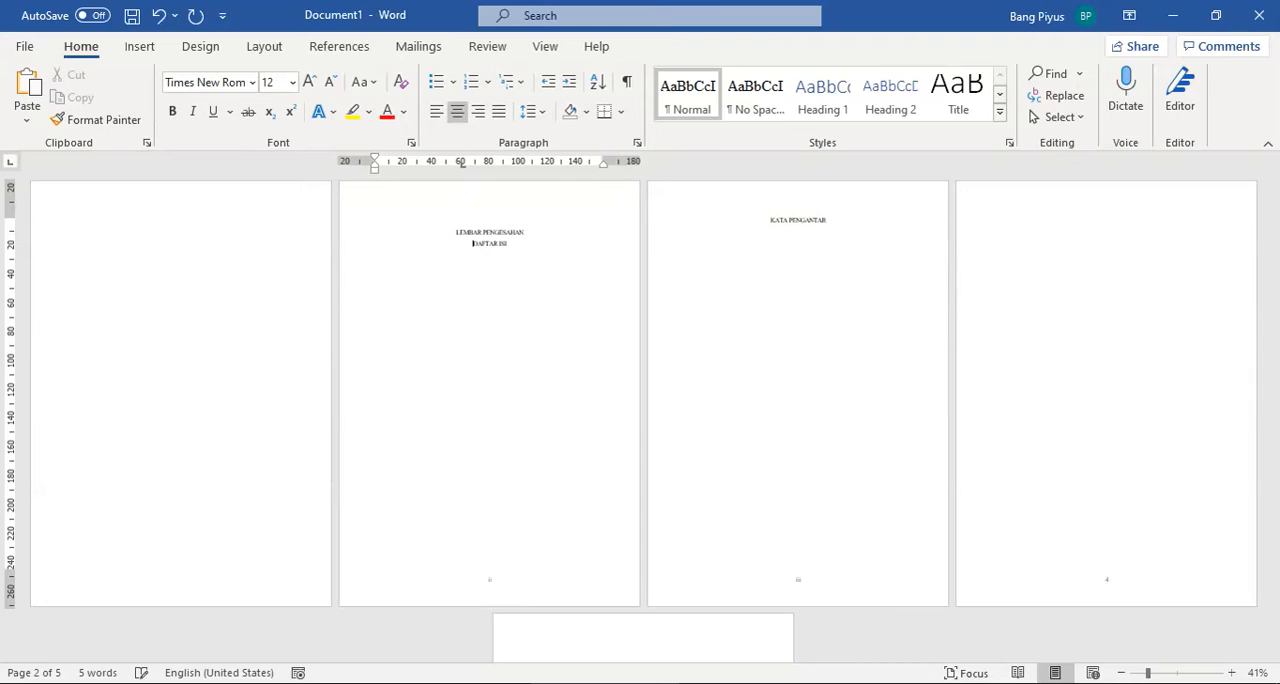
pyautogui.press('Return')
pyautogui.hotkey('ctrl', 'Return')
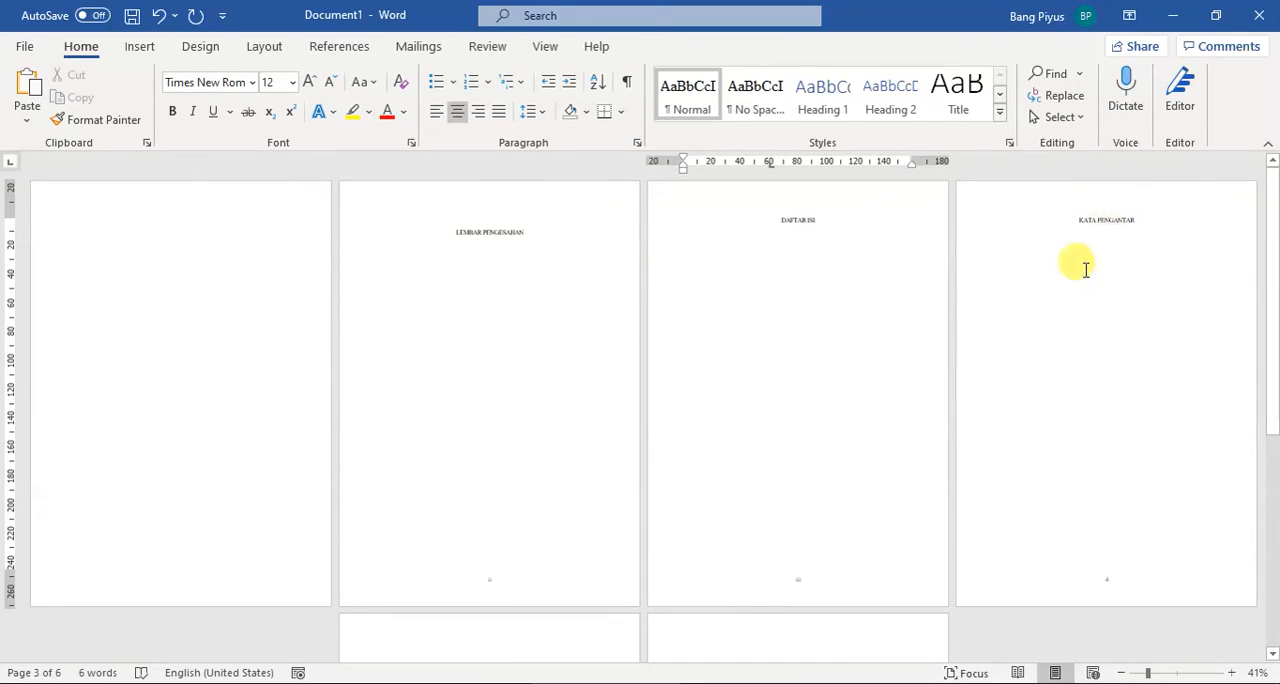
# Step: Check the footer page numbers on the DAFTAR ISI and KATA PENGANTAR pages and look back over the preceding pages
pyautogui.moveTo(1152, 677); pyautogui.dragTo(1168, 674)
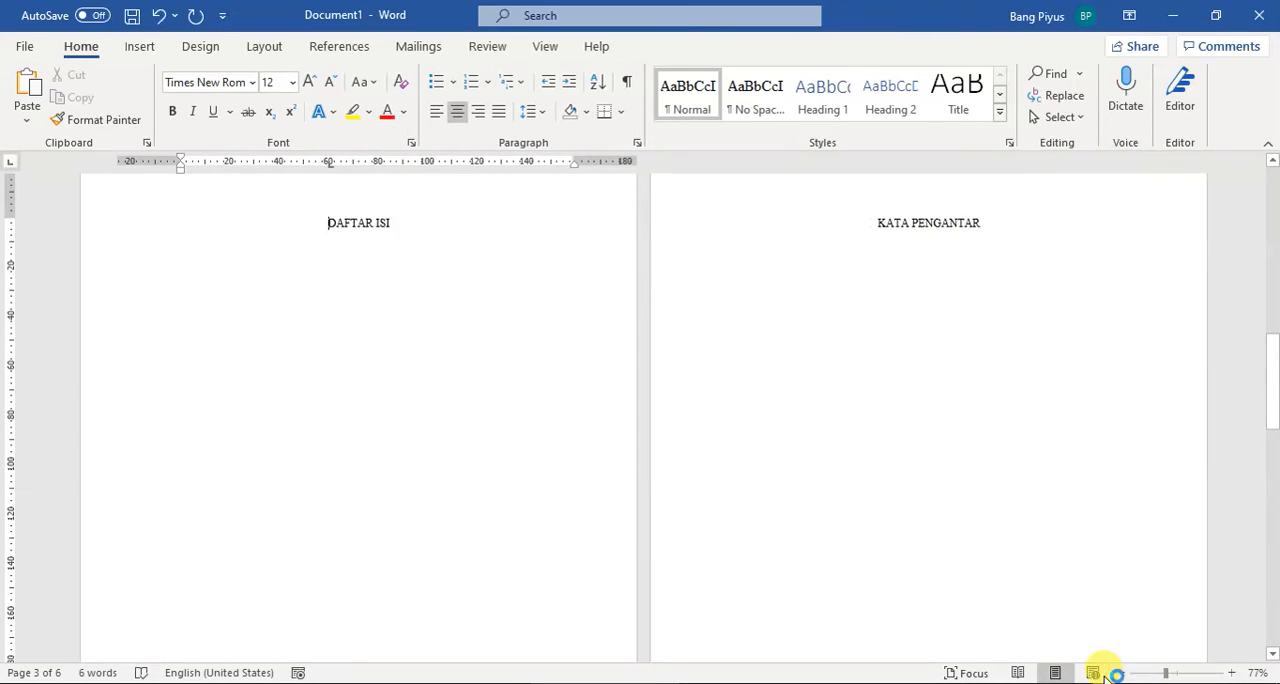
pyautogui.scroll(-8, 623, 517)
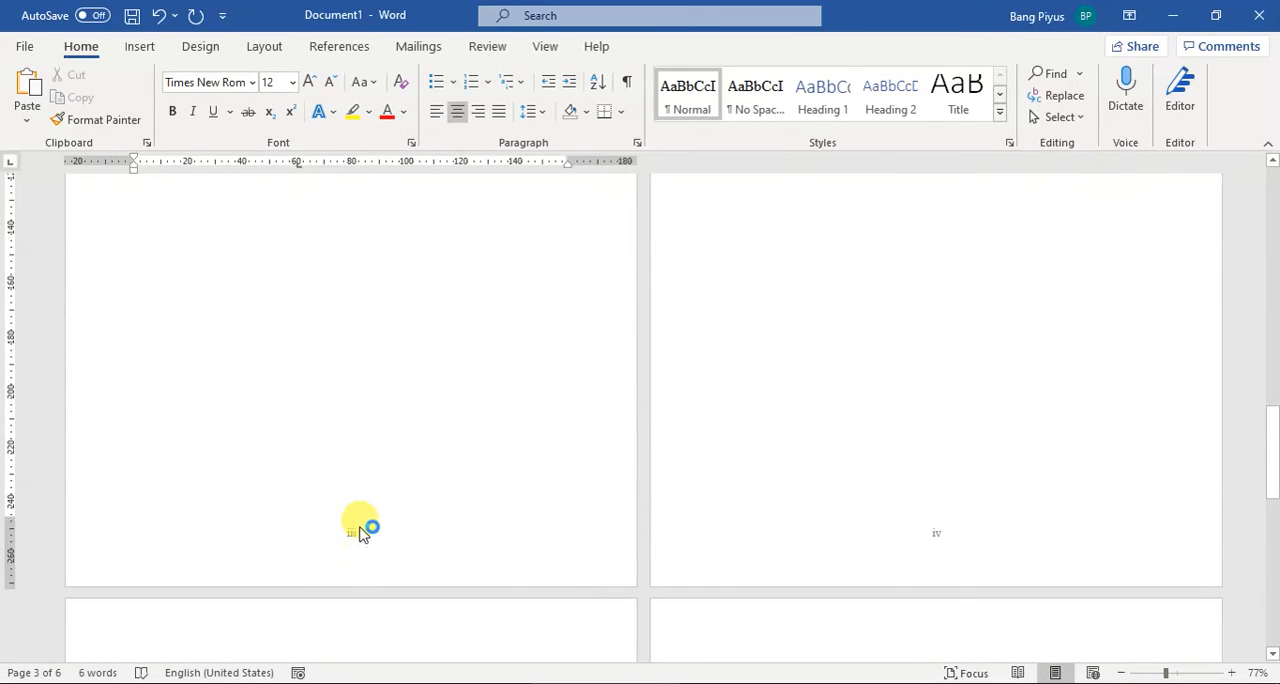
pyautogui.scroll(8, 352, 495)
pyautogui.scroll(5, 917, 349)
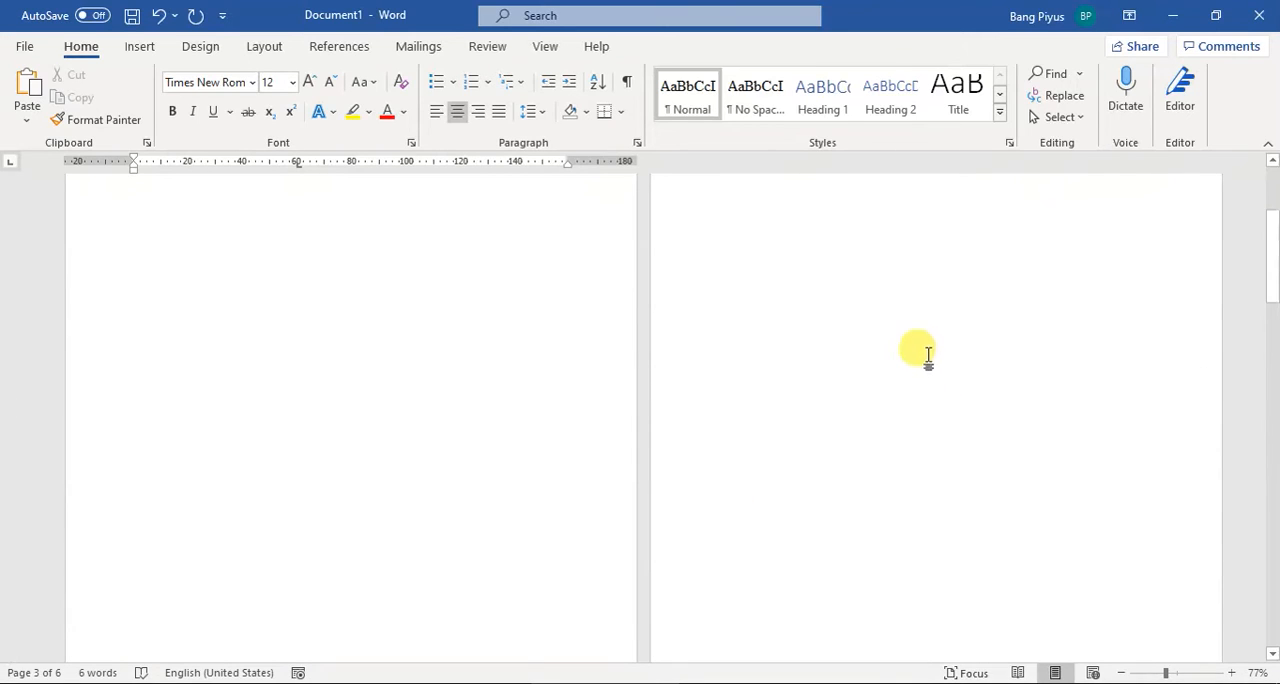
# Step: Examine the footer page numbers from the LEMBAR PENGESAHAN page through the DAFTAR ISI and KATA PENGANTAR pages
pyautogui.scroll(-5, 934, 372)
pyautogui.scroll(-2, 914, 420)
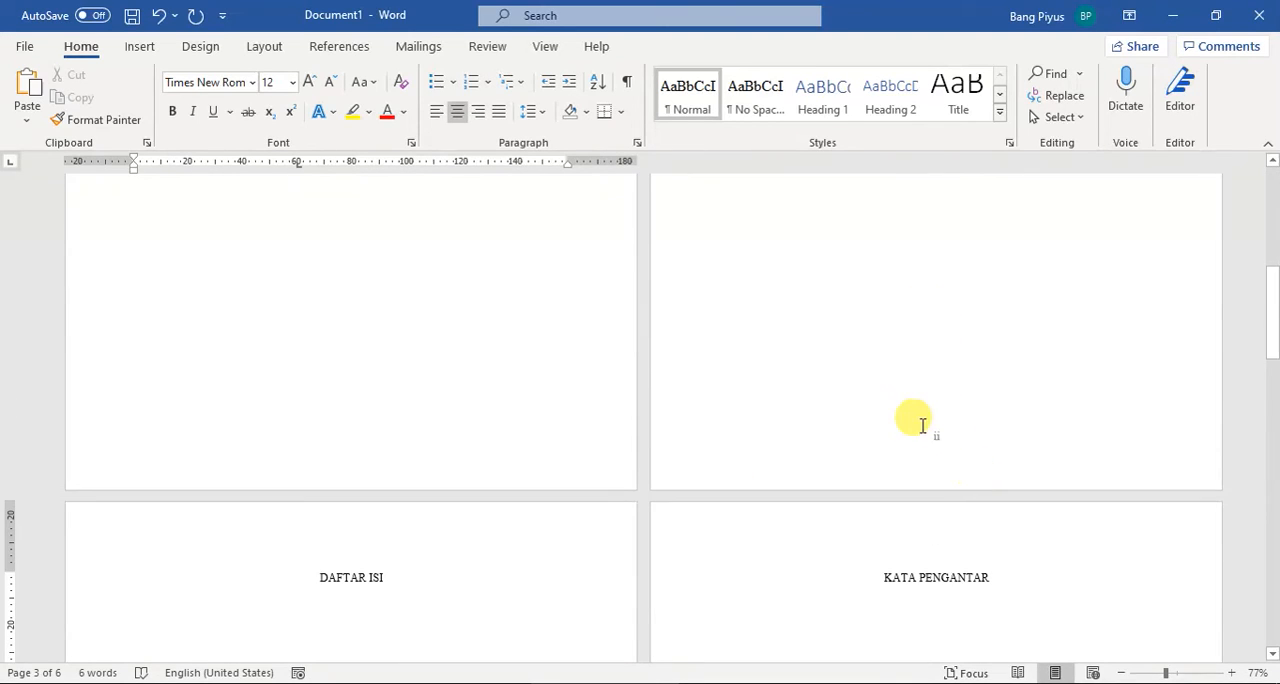
pyautogui.scroll(-2, 517, 530)
pyautogui.scroll(-4, 362, 406)
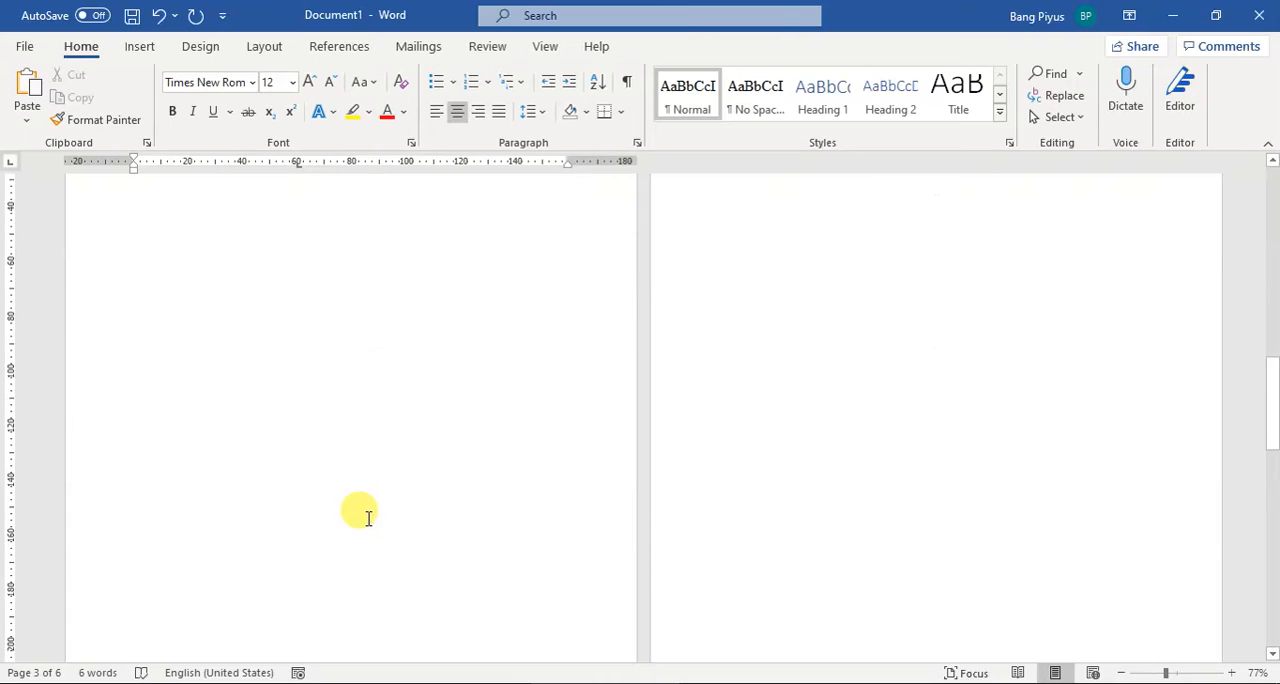
pyautogui.scroll(3, 990, 416)
pyautogui.scroll(3, 986, 413)
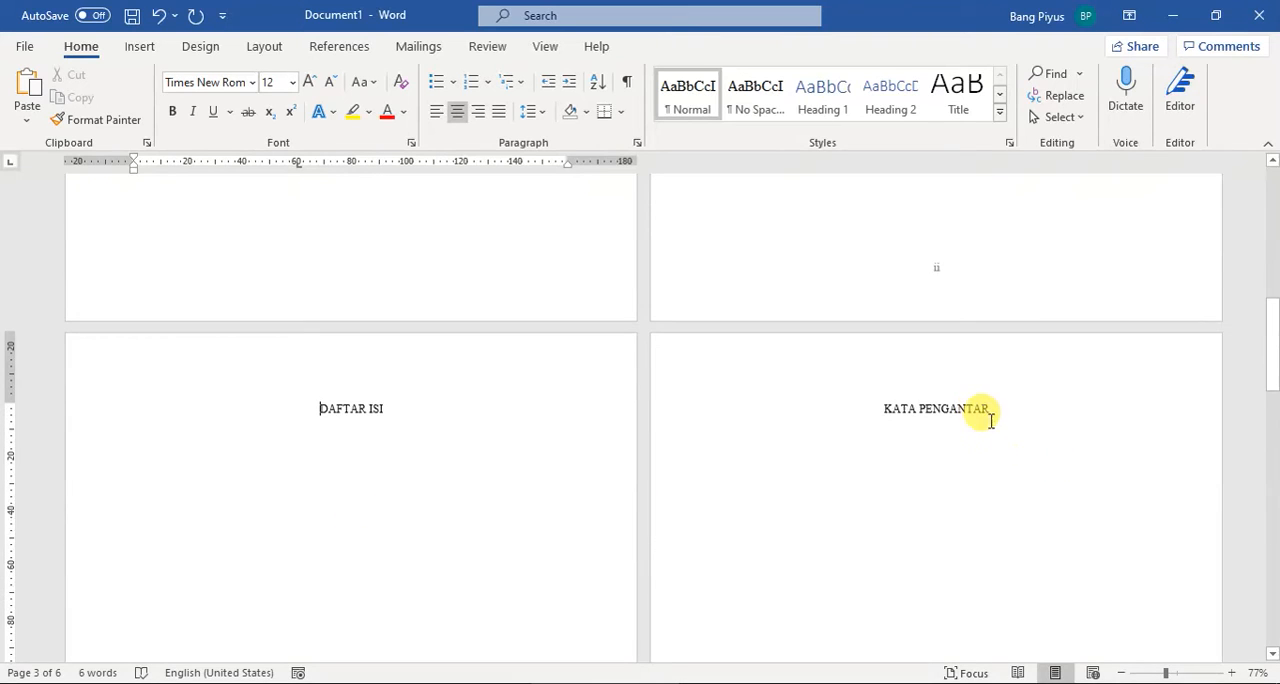
pyautogui.scroll(-8, 988, 430)
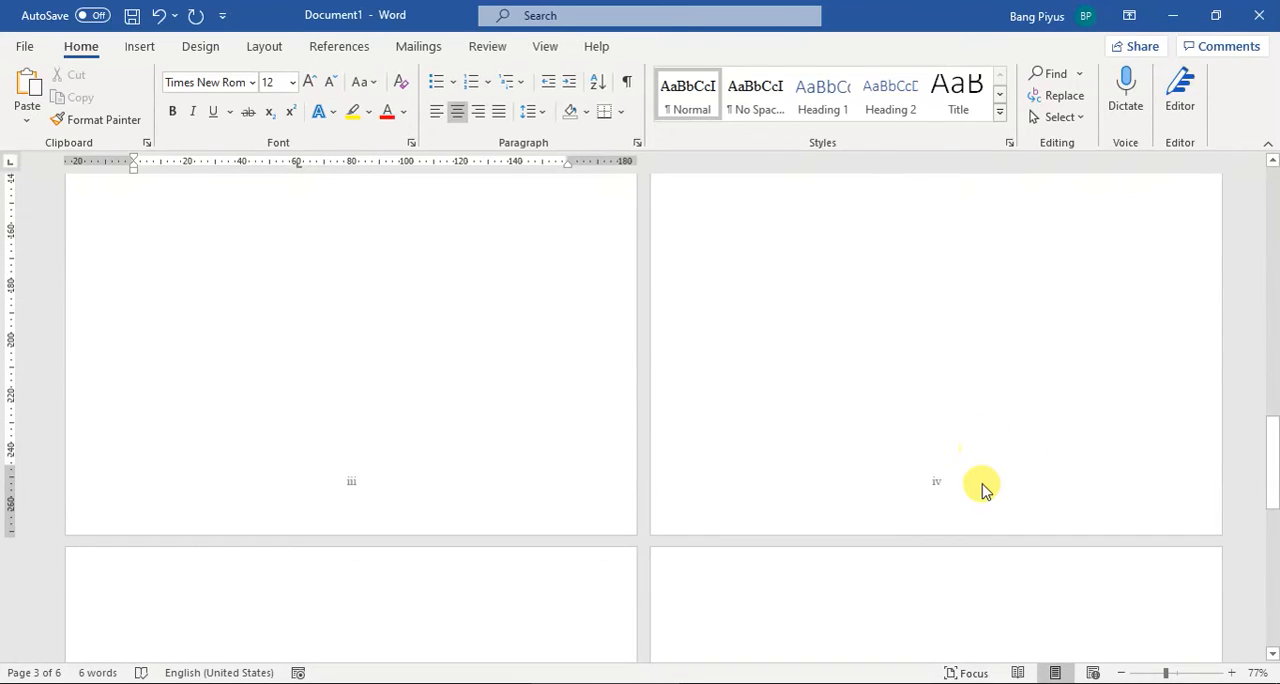
pyautogui.scroll(2, 960, 489)
pyautogui.scroll(-4, 943, 429)
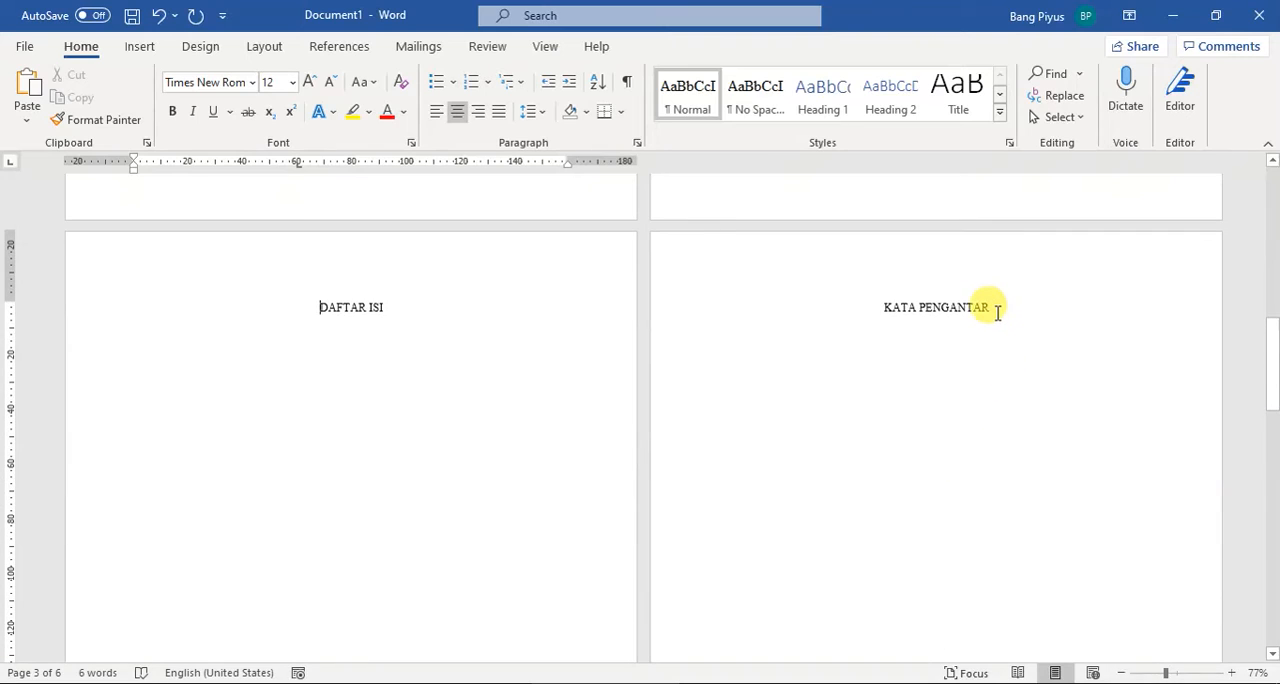
# Step: Add the heading DAFTAR TABEL after KATA PENGANTAR, move it to a new page with a page break, and check the footer numbers
pyautogui.click(995, 310)
pyautogui.press('Return')
pyautogui.press('Return')
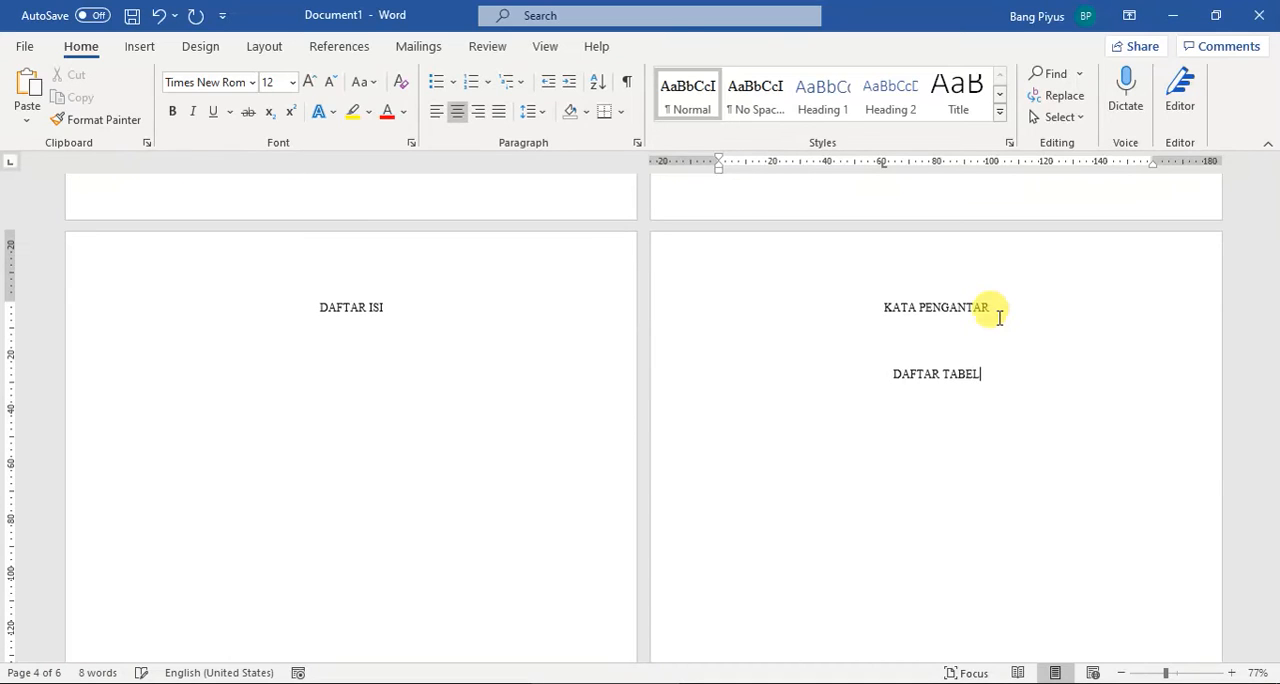
pyautogui.hotkey('ctrl', 'Left')
pyautogui.hotkey('ctrl', 'Left')
pyautogui.hotkey('ctrl', 'Return')
pyautogui.scroll(-8, 749, 440)
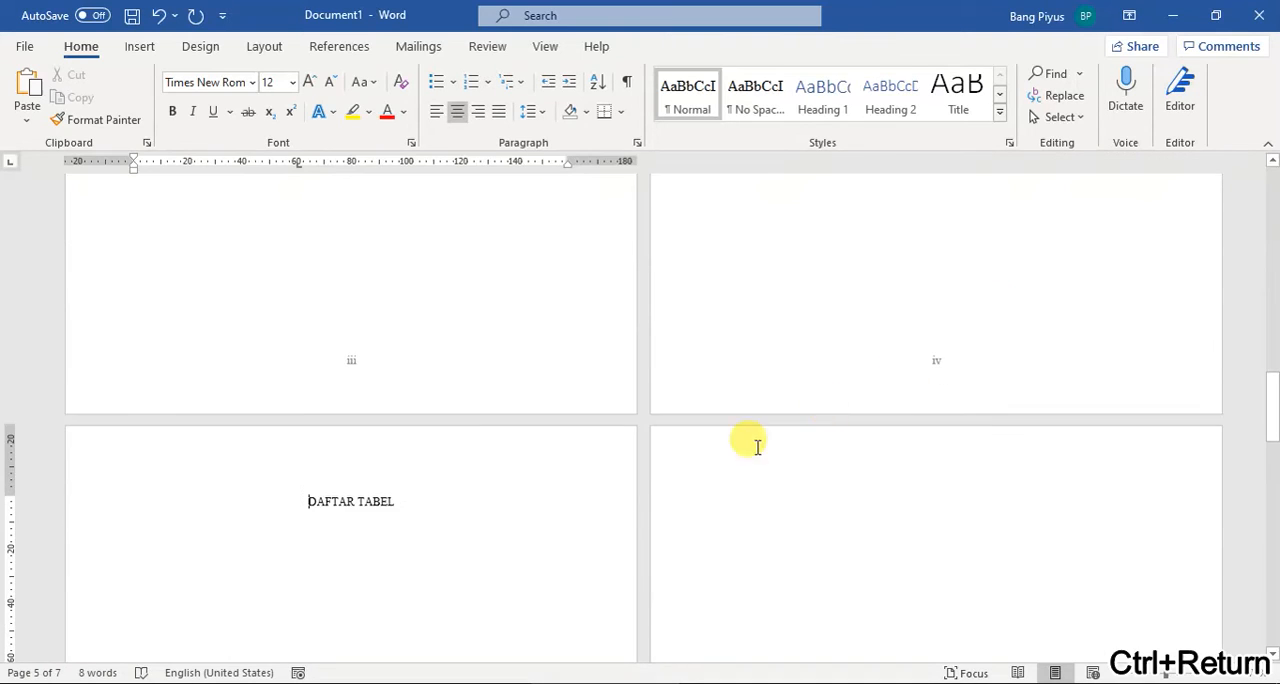
pyautogui.scroll(10, 383, 420)
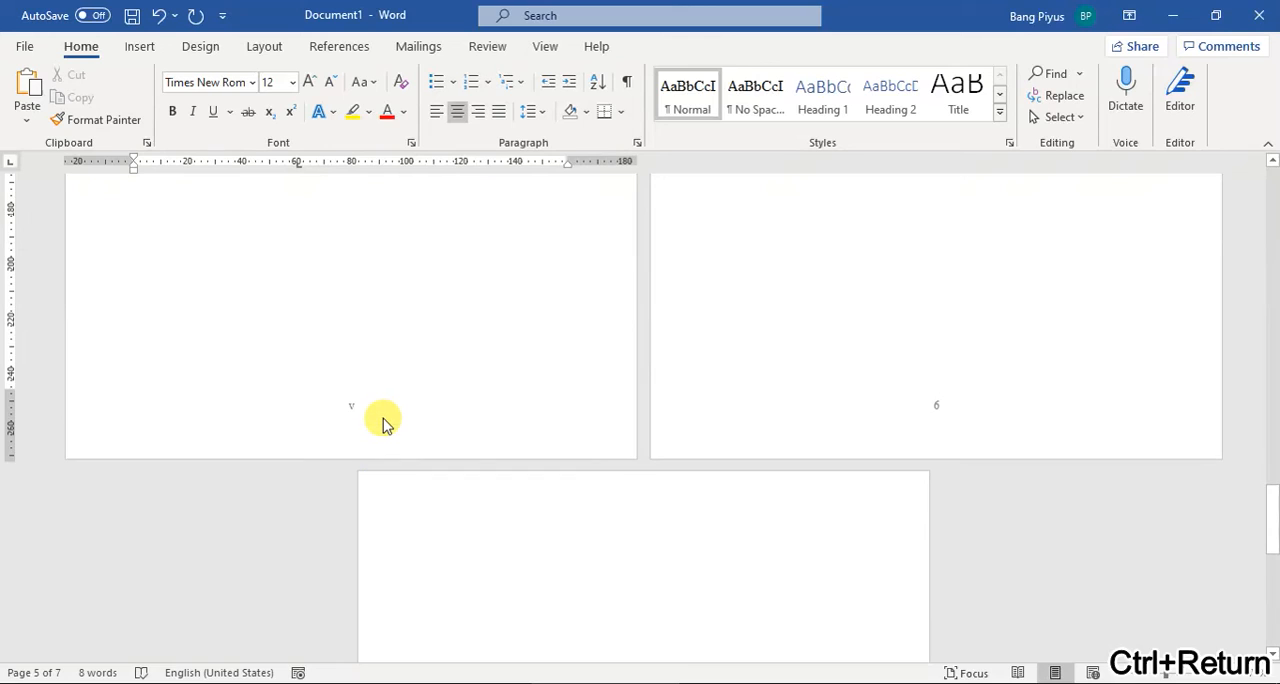
pyautogui.scroll(2, 380, 418)
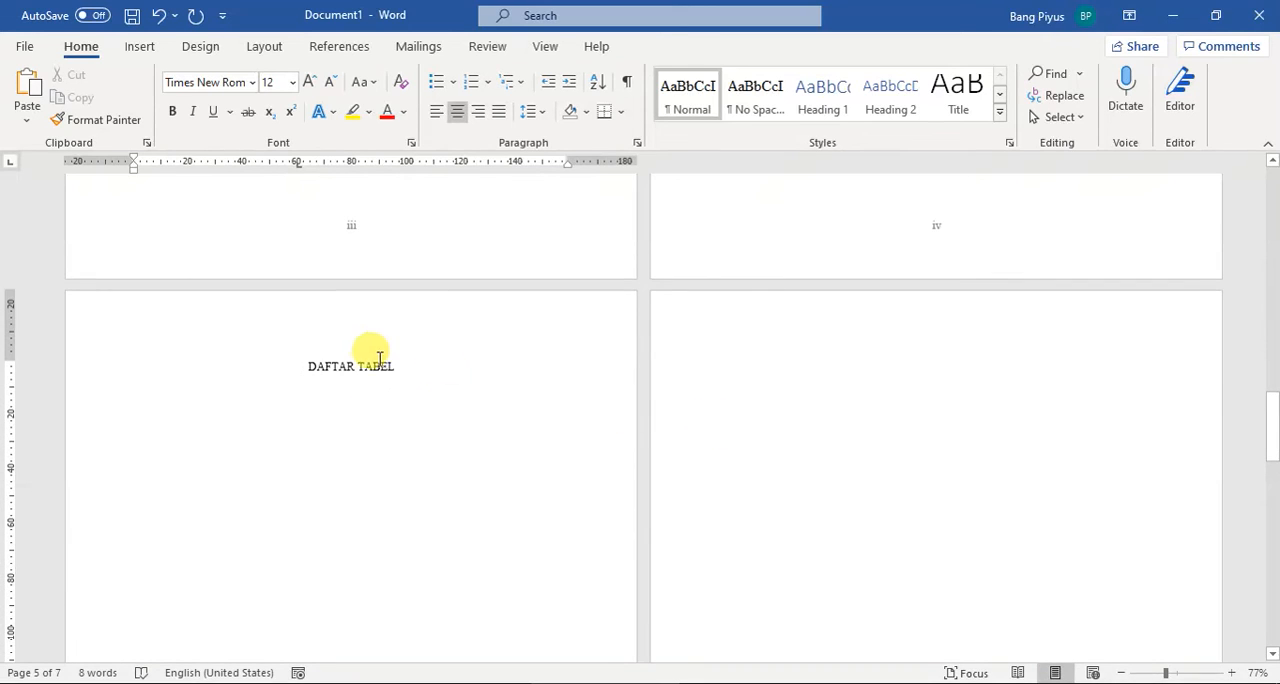
# Step: Add the centred heading BAB I on the page following DAFTAR TABEL
pyautogui.click(839, 375)
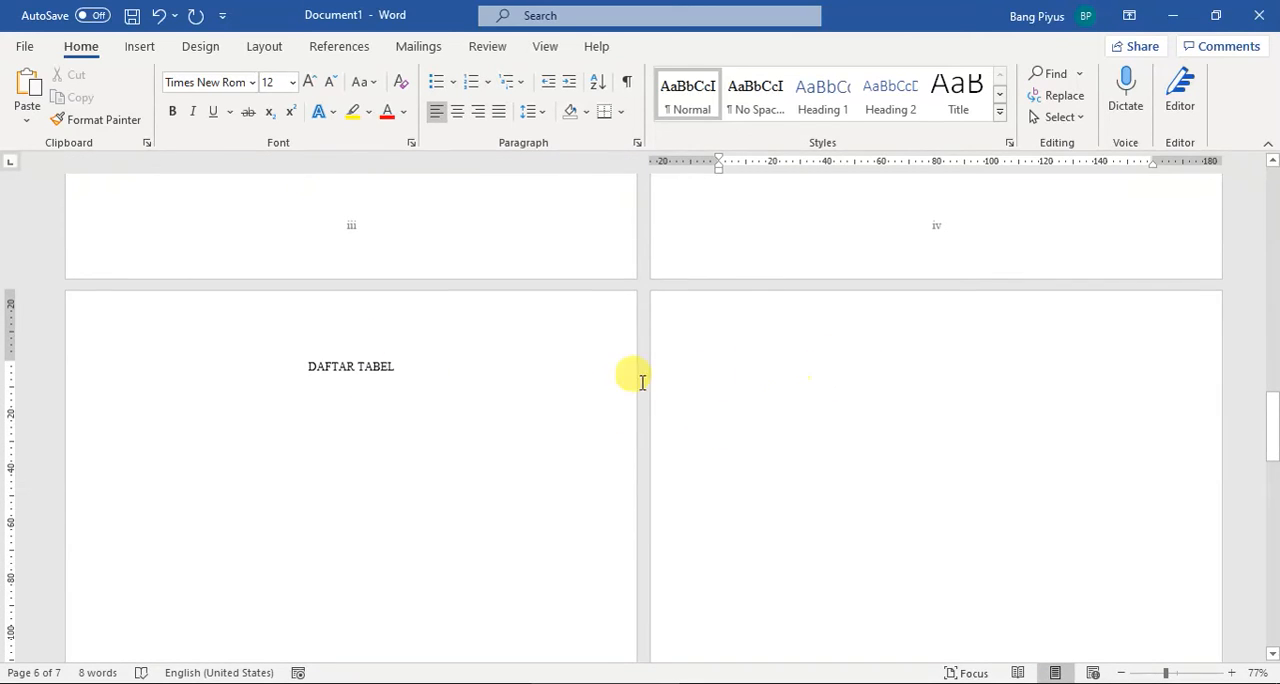
pyautogui.click(500, 390)
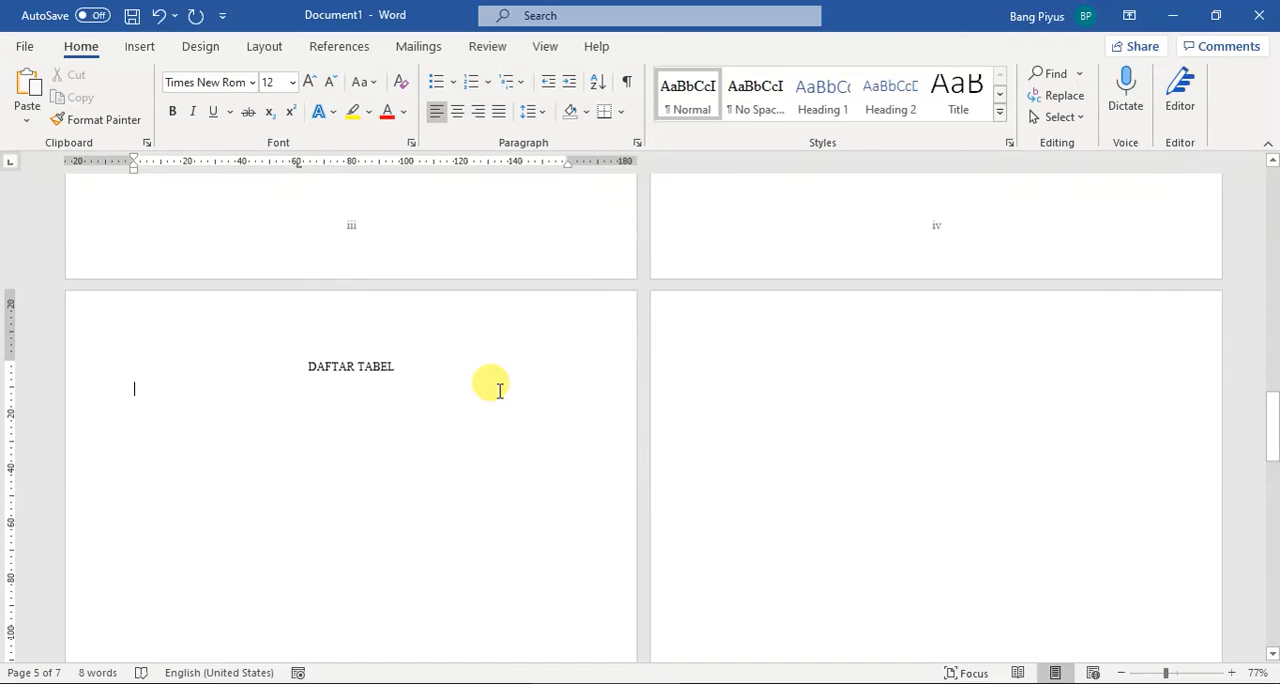
pyautogui.press('Down')
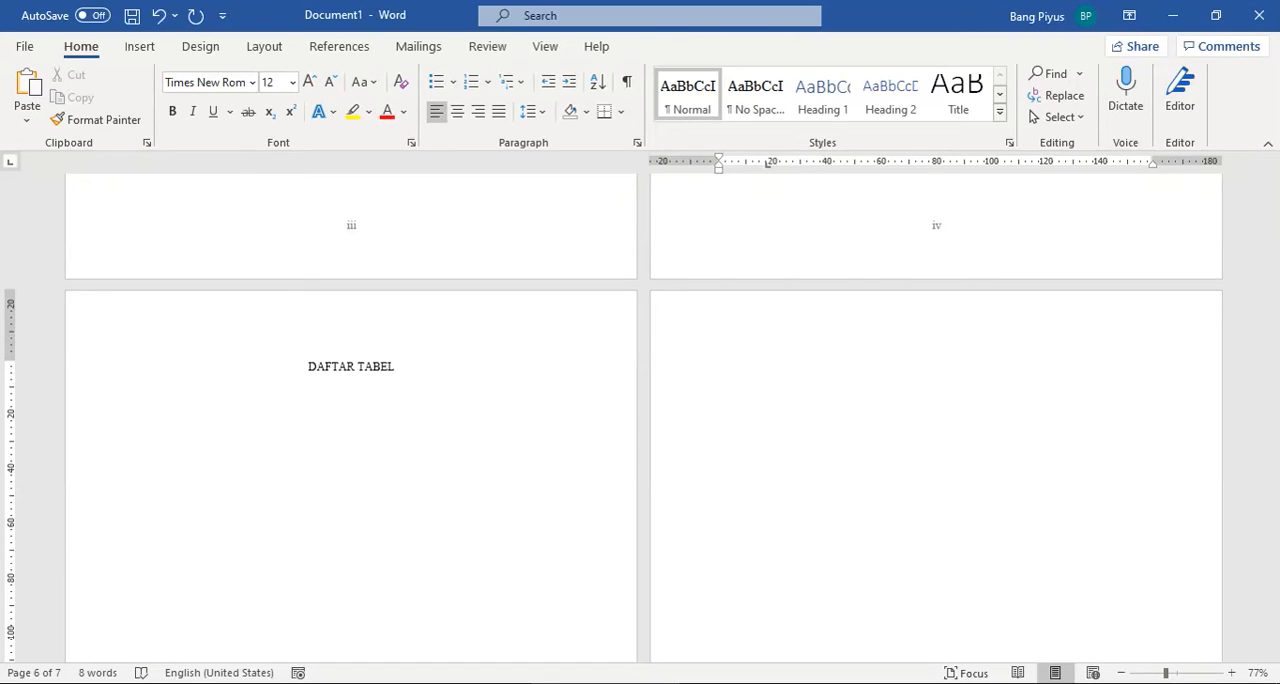
pyautogui.hotkey('ctrl', 'e')
pyautogui.write('ba')
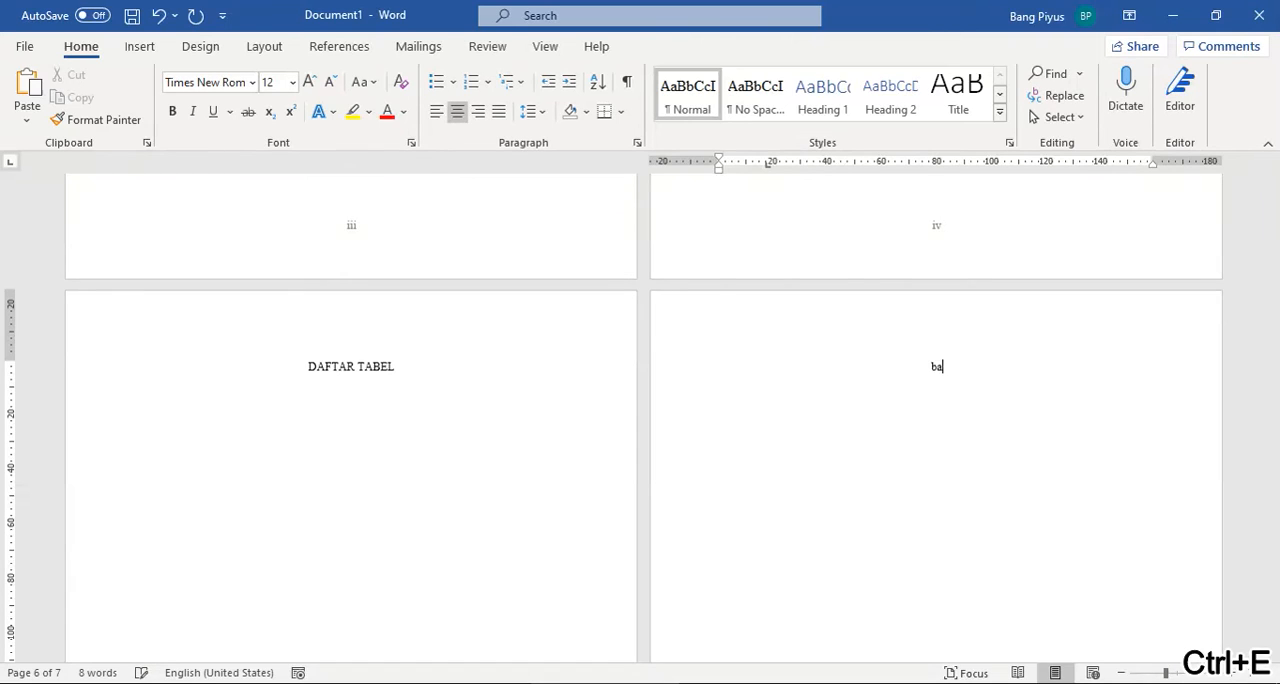
pyautogui.write('B I')
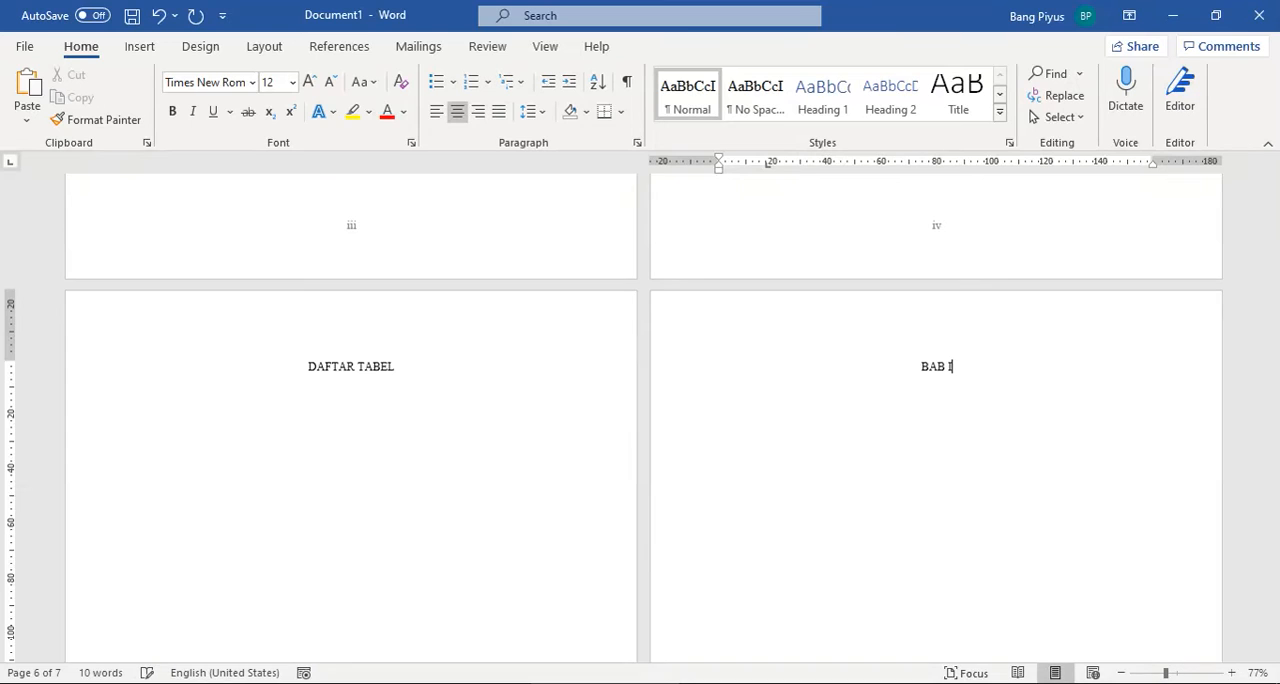
# Step: Switch to PowerPoint to review the page-numbering diagram for the BAB I pages, and return to the Word document
pyautogui.scroll(-5, 829, 368)
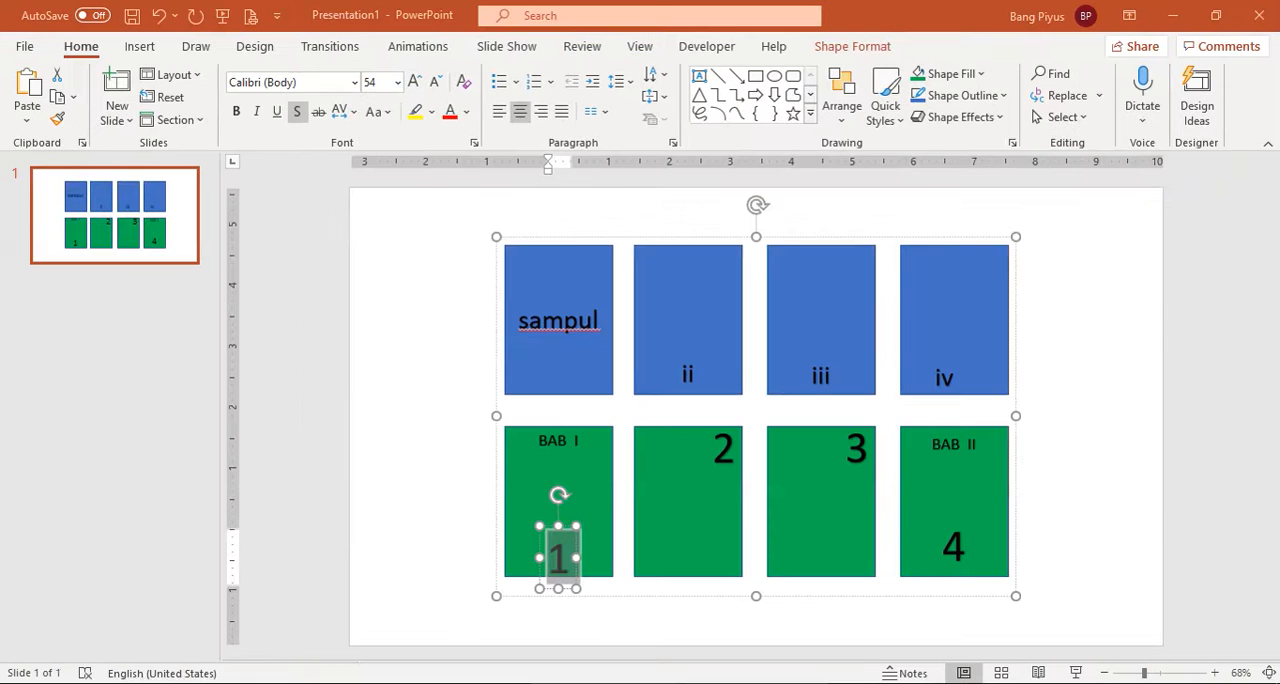
pyautogui.click(533, 543)
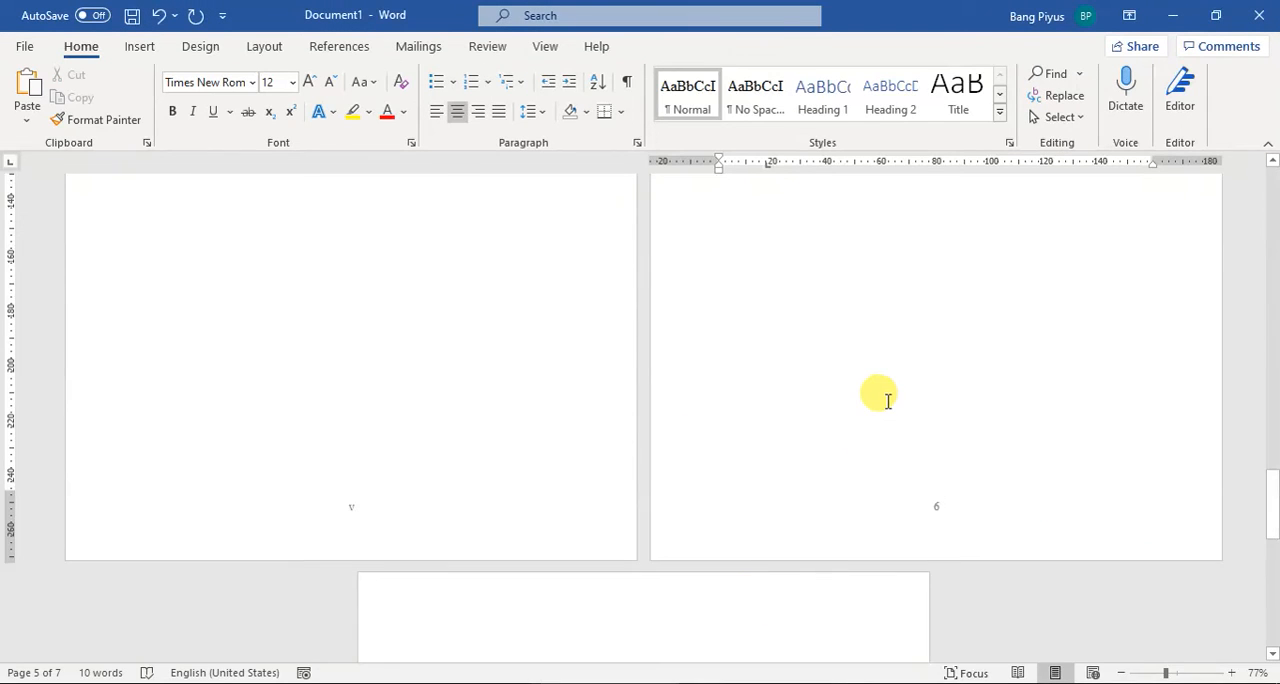
pyautogui.scroll(-4, 887, 400)
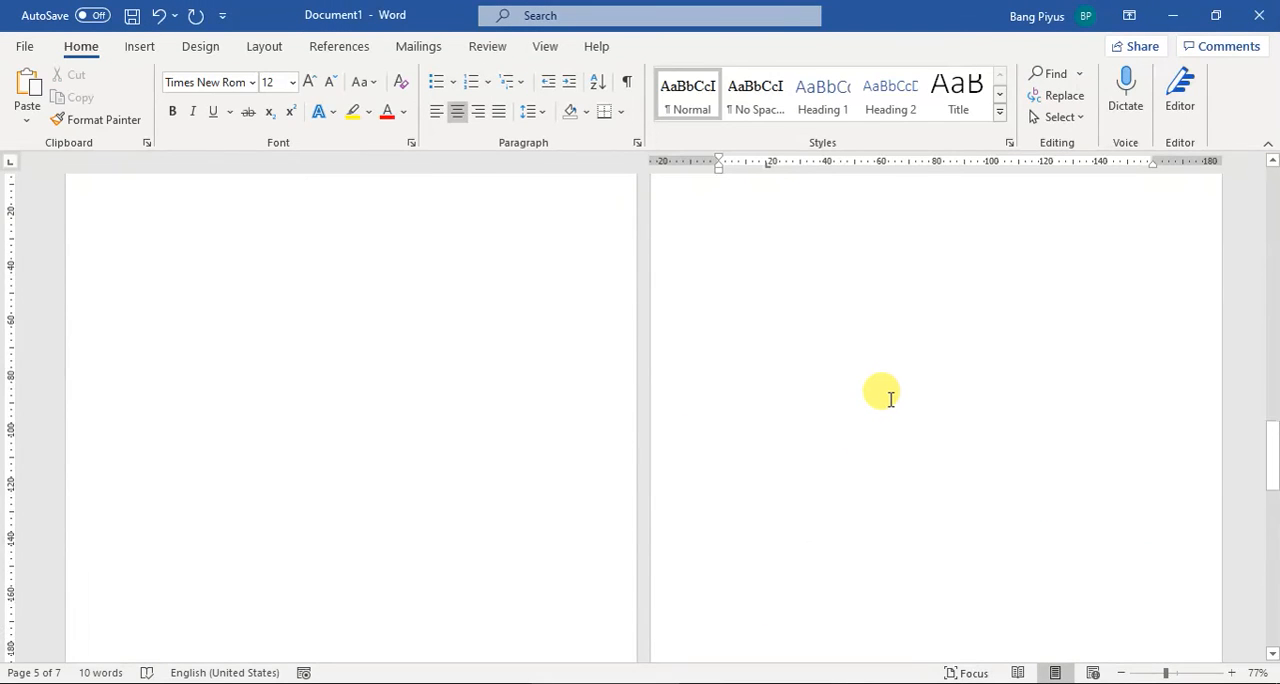
# Step: Unlink both the header and the footer of Section 3 on the BAB I page from the previous section
pyautogui.doubleClick(910, 249)
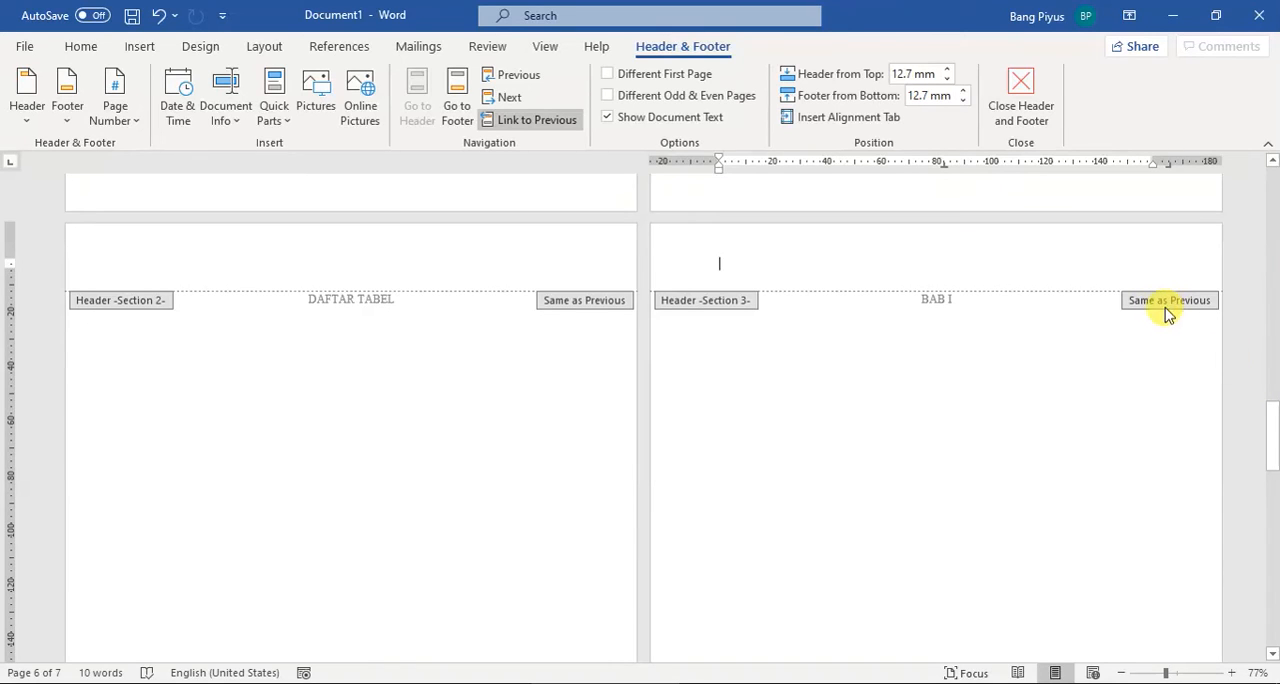
pyautogui.click(514, 120)
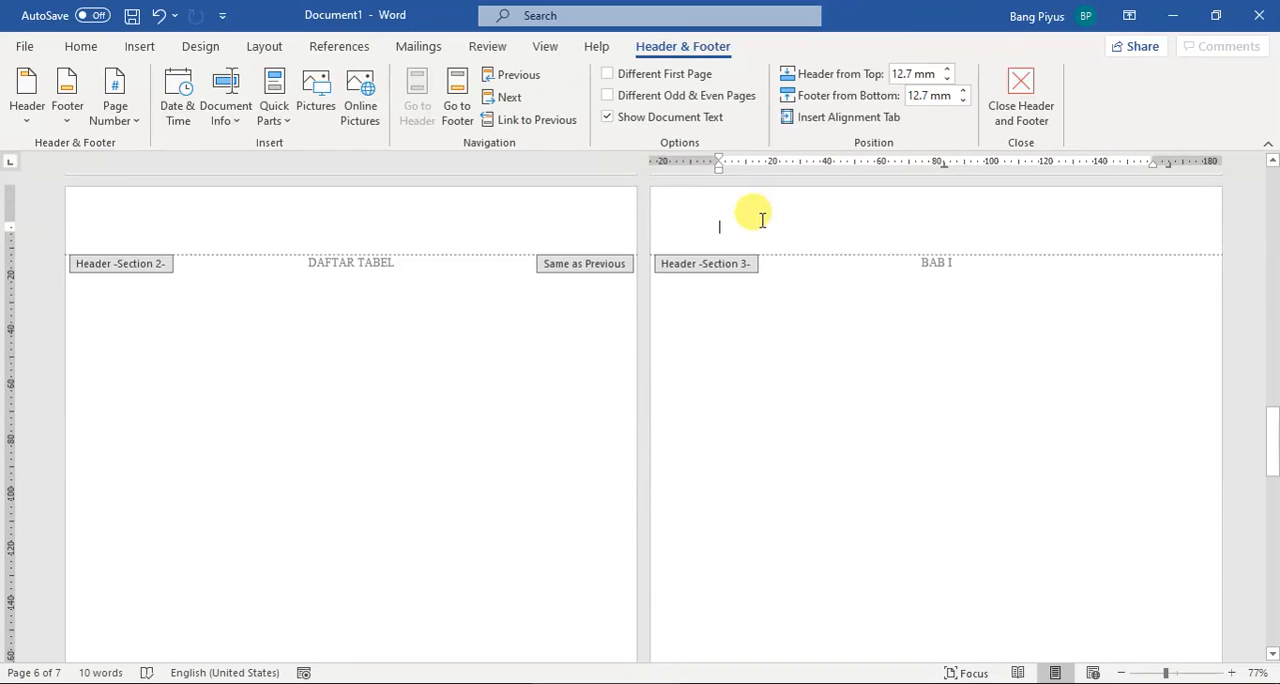
pyautogui.scroll(-5, 711, 346)
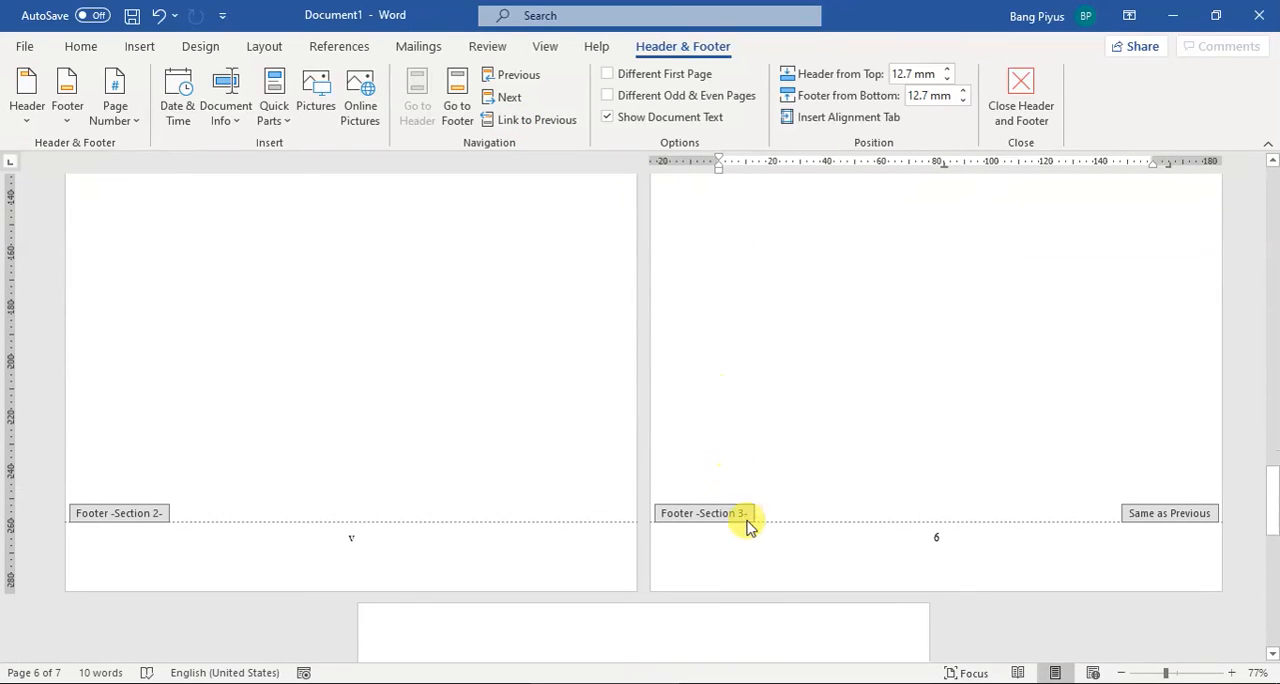
pyautogui.click(958, 537)
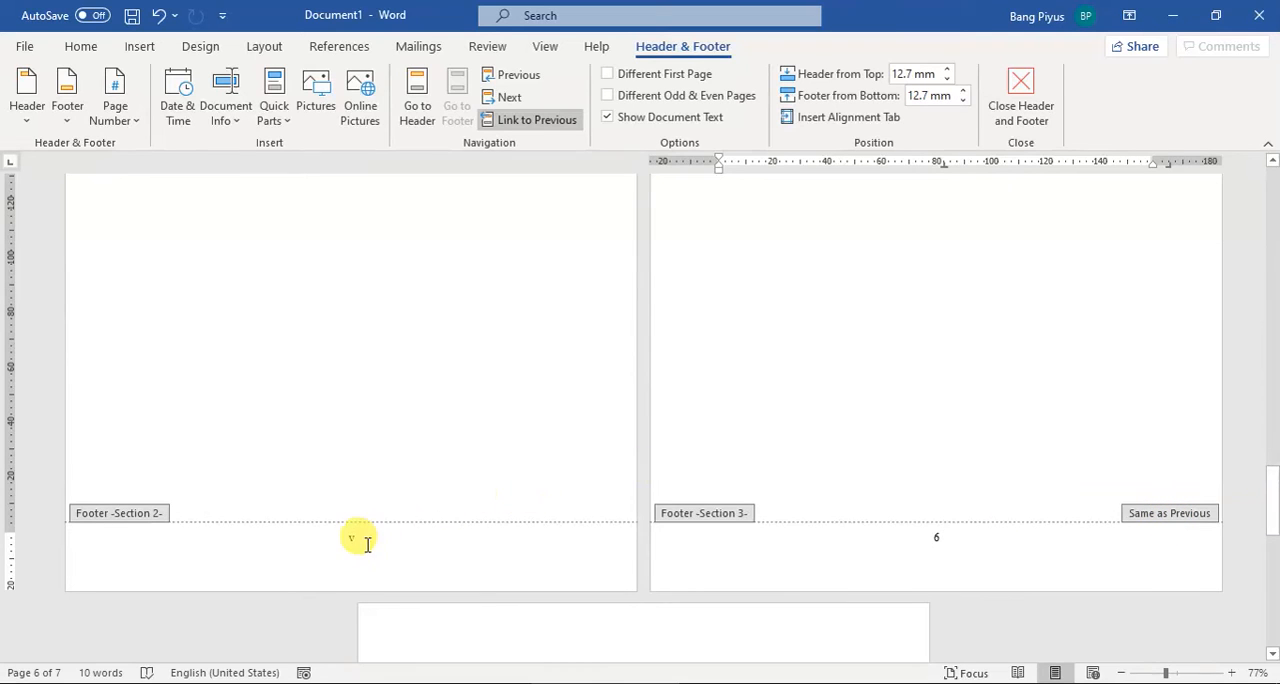
pyautogui.click(537, 122)
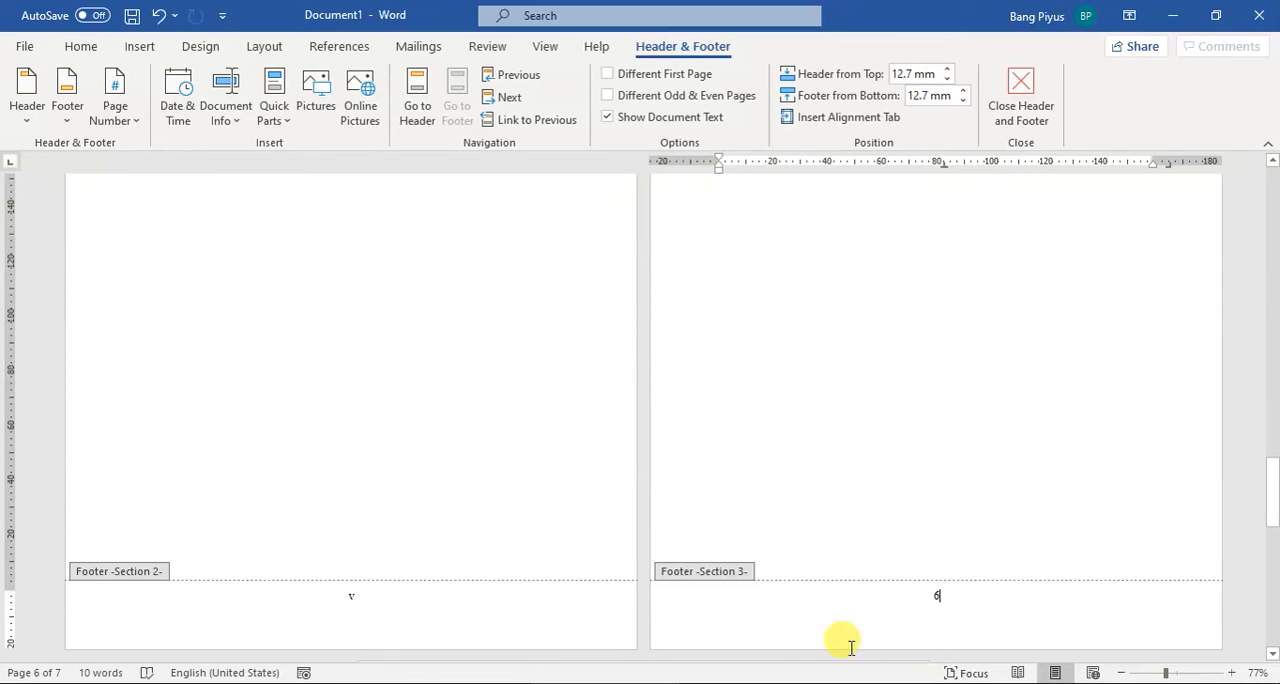
# Step: Format the Section 3 page numbers as 1, 2, 3 and start them at 1
pyautogui.click(954, 600)
pyautogui.scroll(-2, 955, 605)
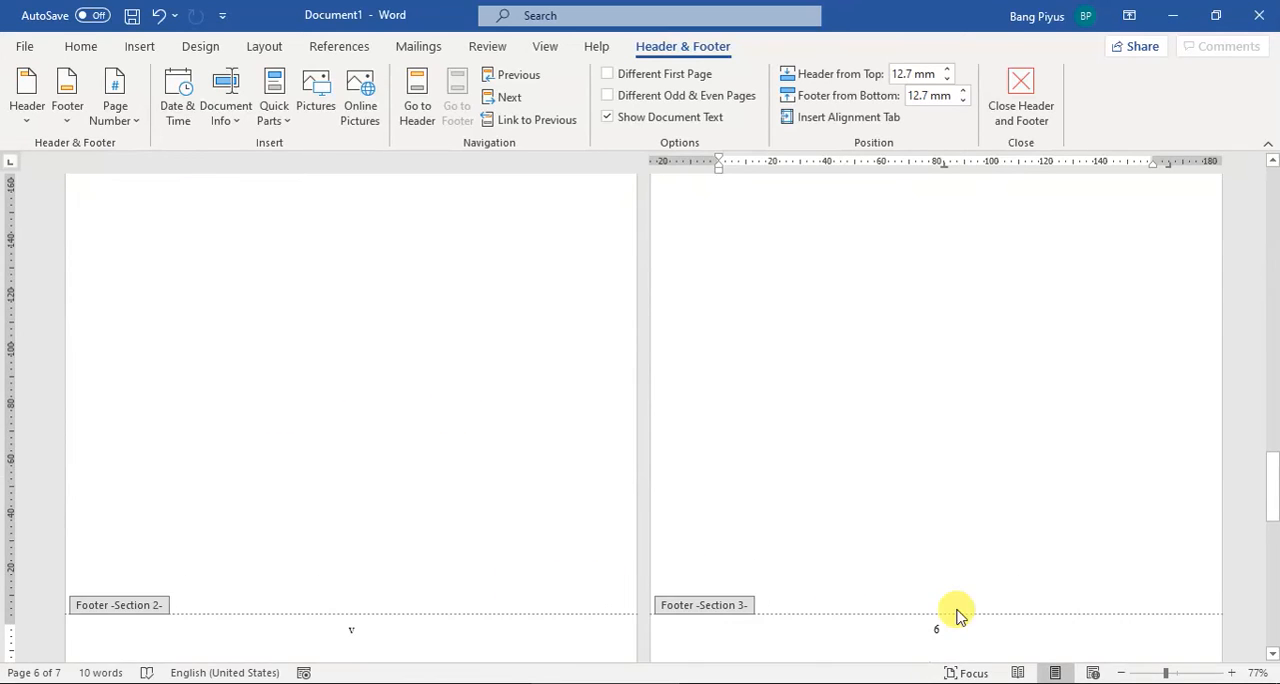
pyautogui.click(117, 112)
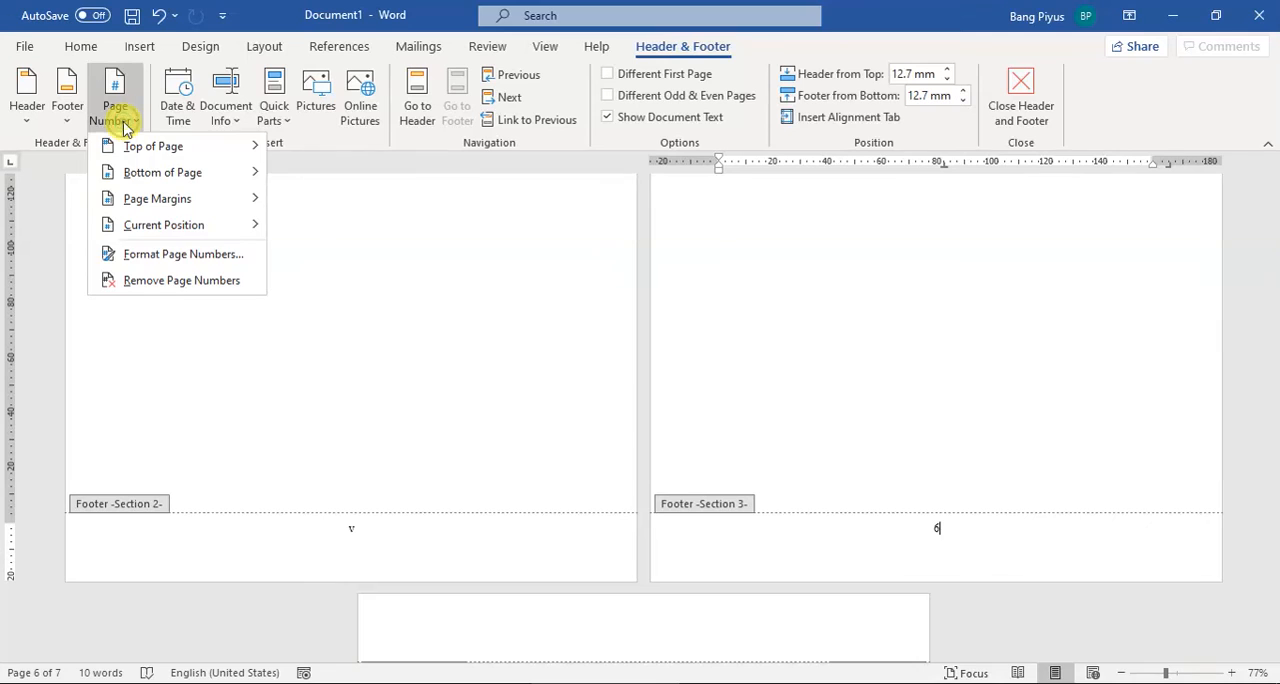
pyautogui.click(185, 254)
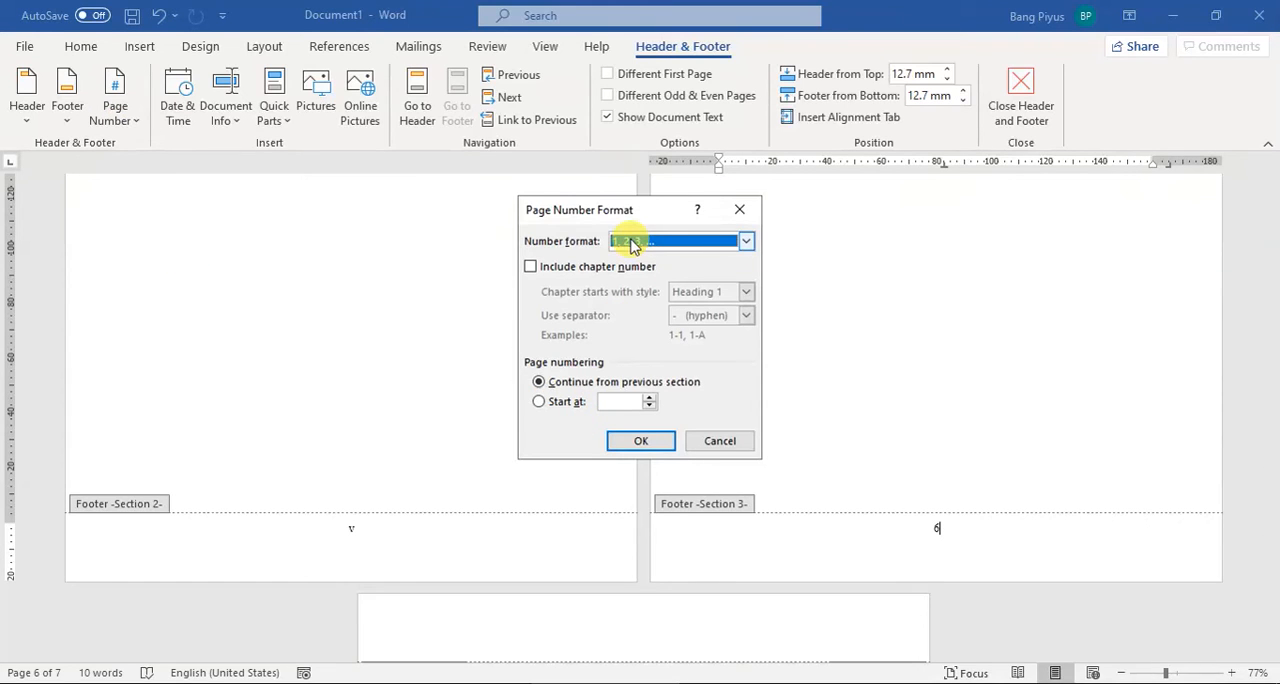
pyautogui.click(543, 401)
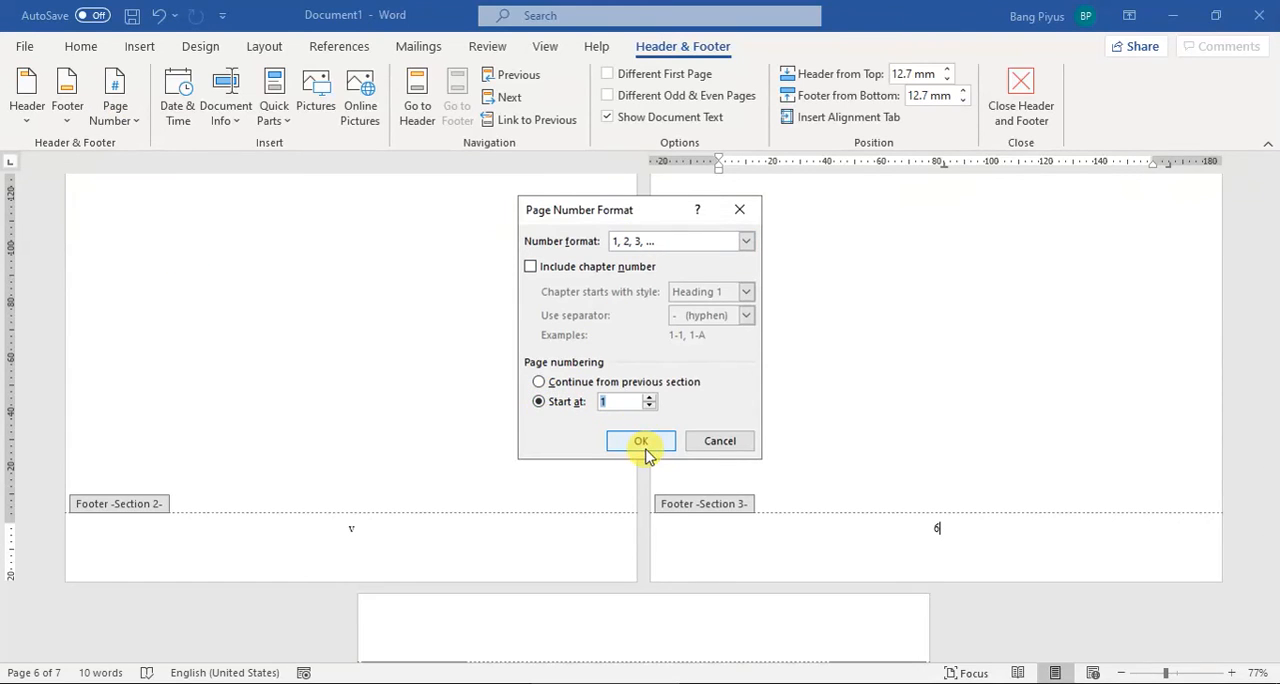
pyautogui.click(641, 441)
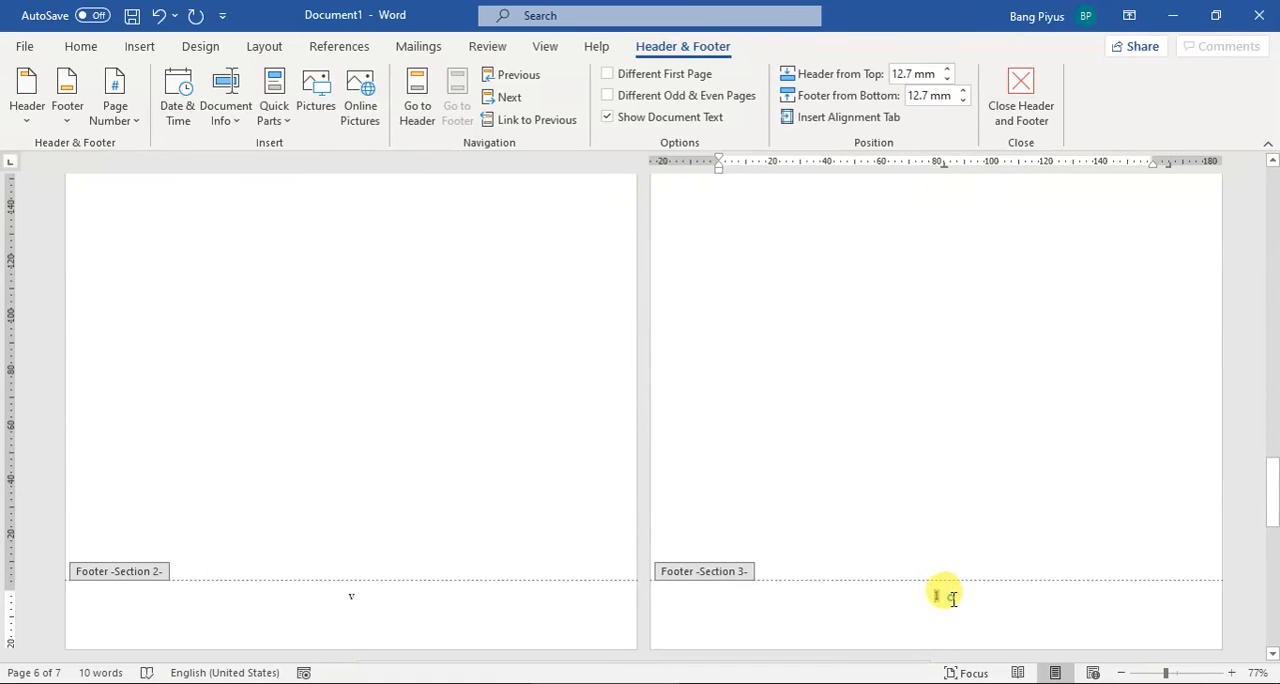
# Step: Return to the body text, insert a page break after BAB I, and enter "Lanjutan Bab i" on the new page
pyautogui.scroll(3, 480, 500)
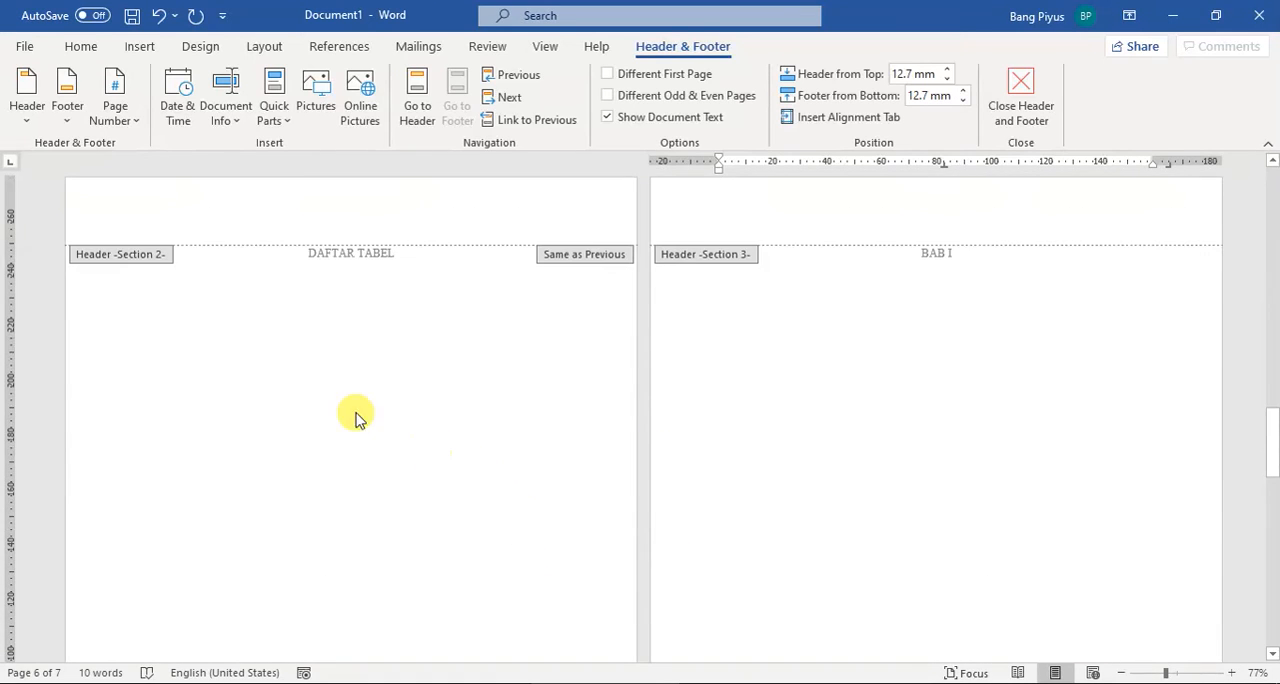
pyautogui.scroll(-5, 831, 431)
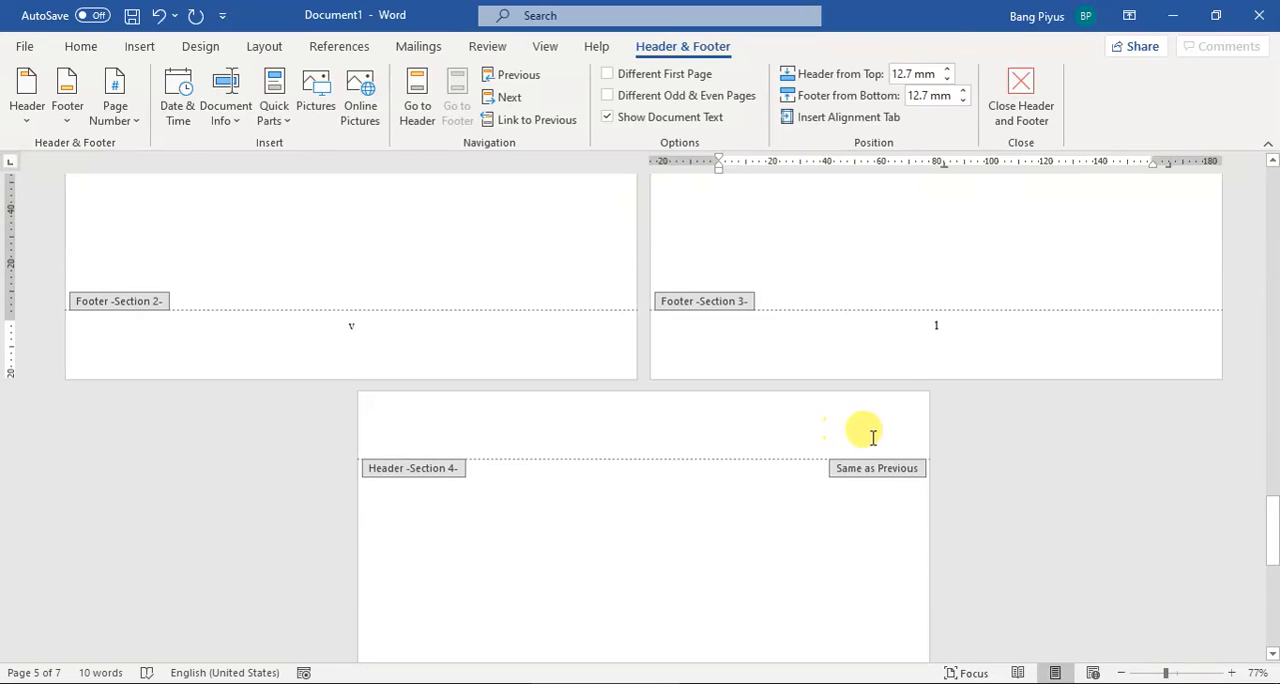
pyautogui.scroll(5, 890, 425)
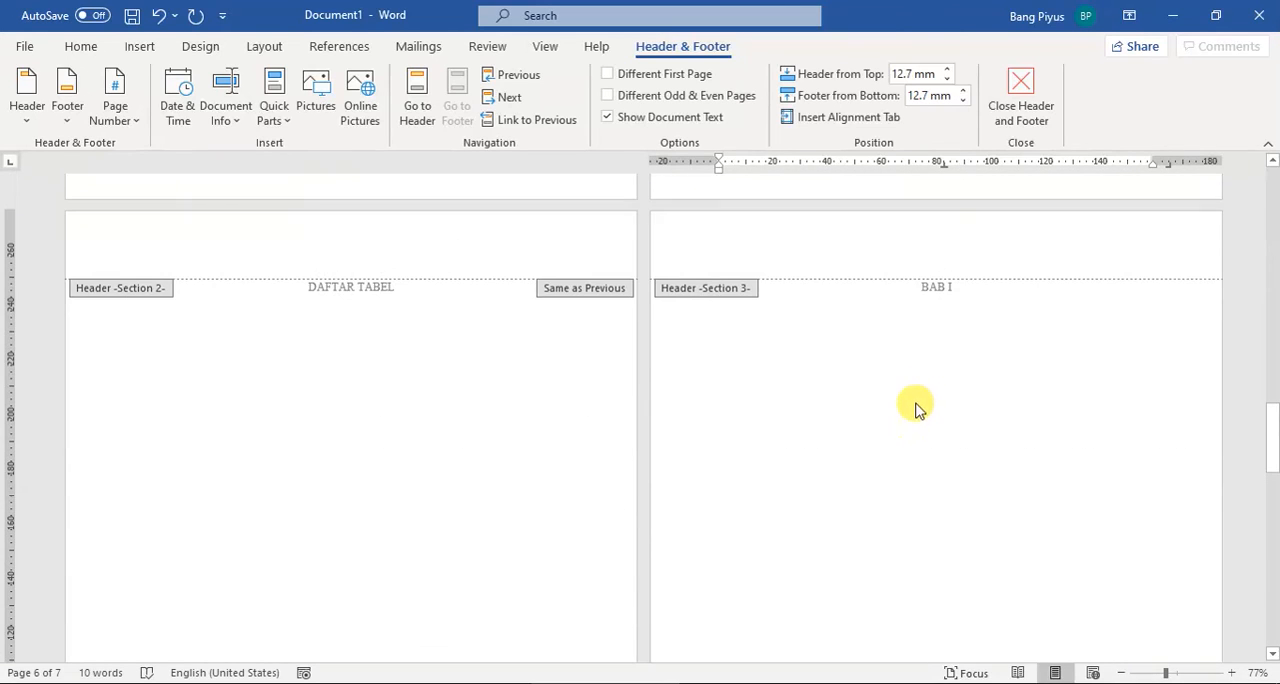
pyautogui.doubleClick(966, 290)
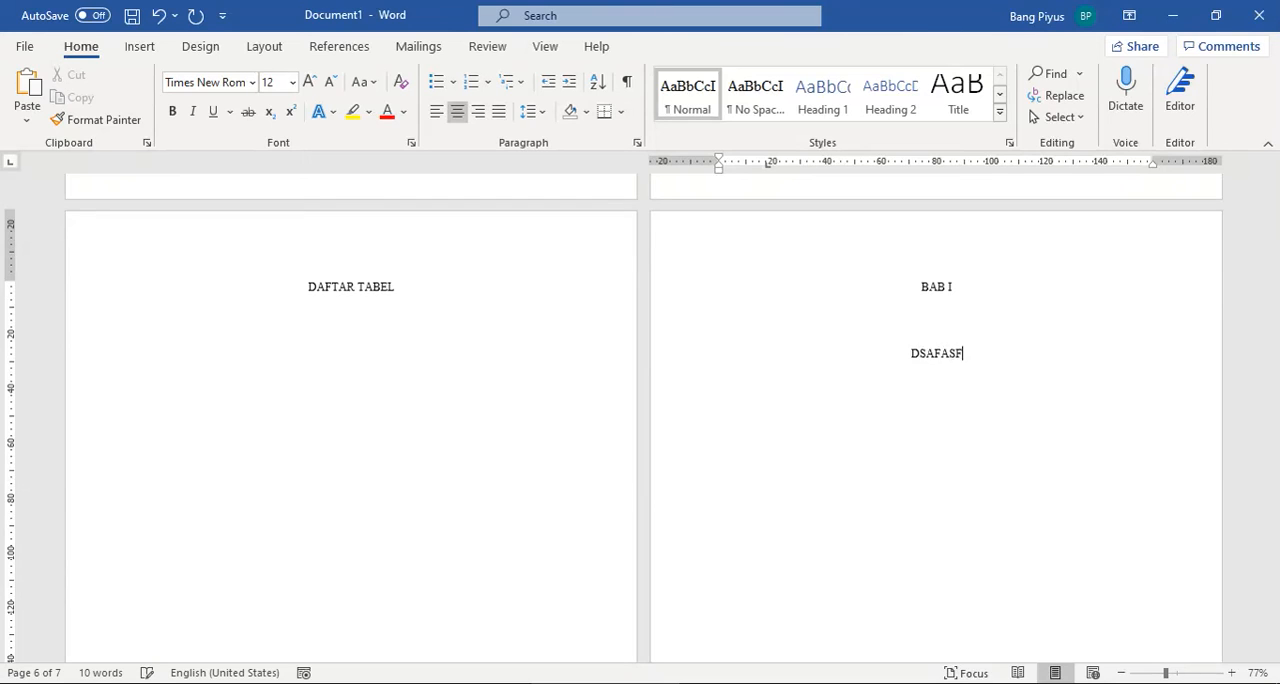
pyautogui.hotkey('ctrl', 'shift', 'Left')
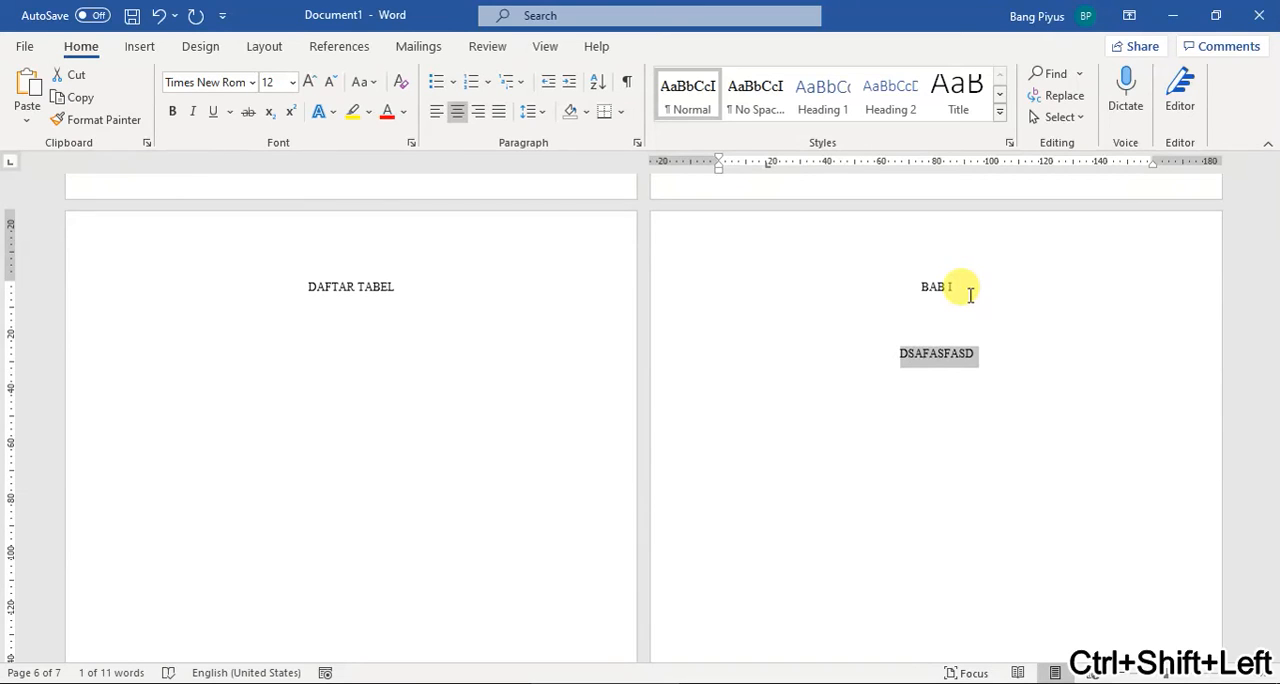
pyautogui.press('BackSpace')
pyautogui.hotkey('ctrl', 'Return')
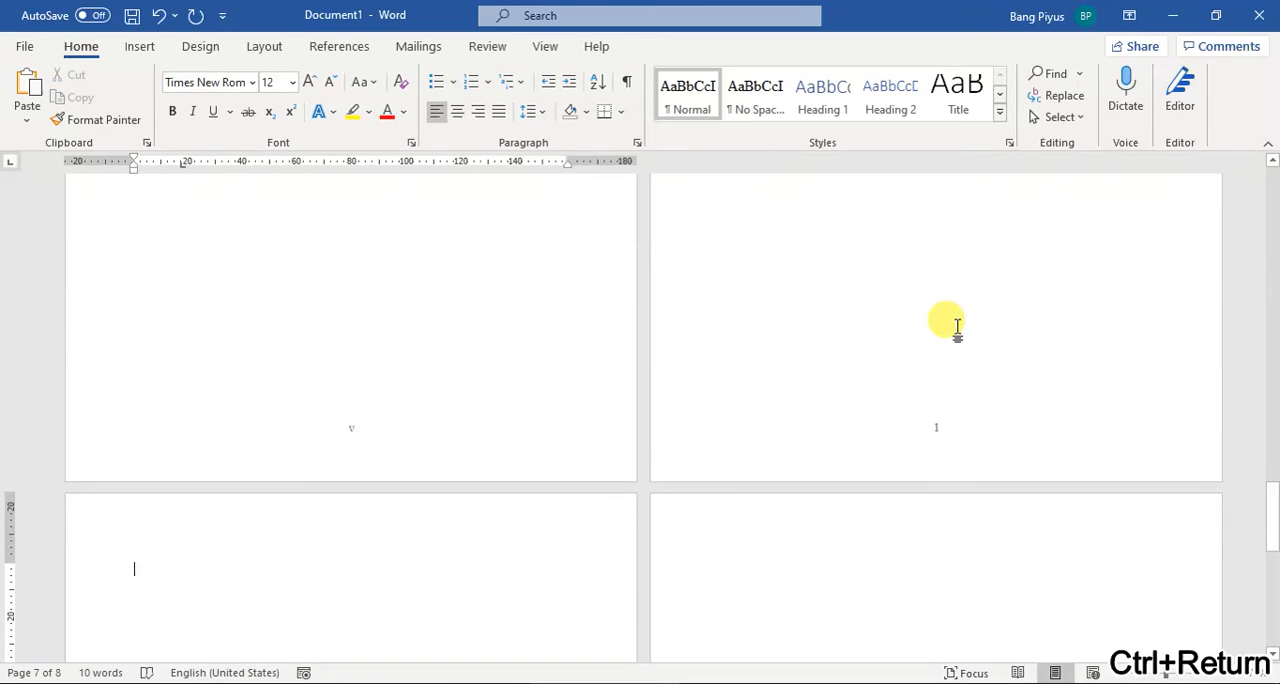
pyautogui.write('Lanjutan Bab i')
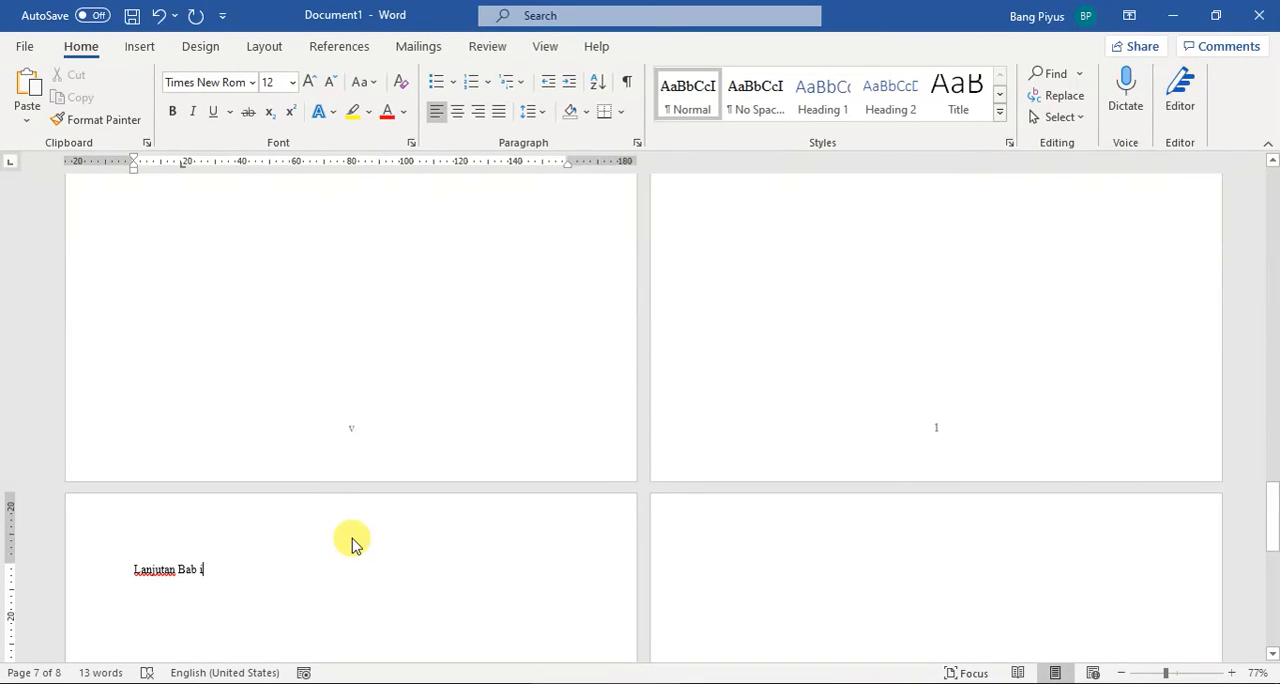
pyautogui.doubleClick(310, 524)
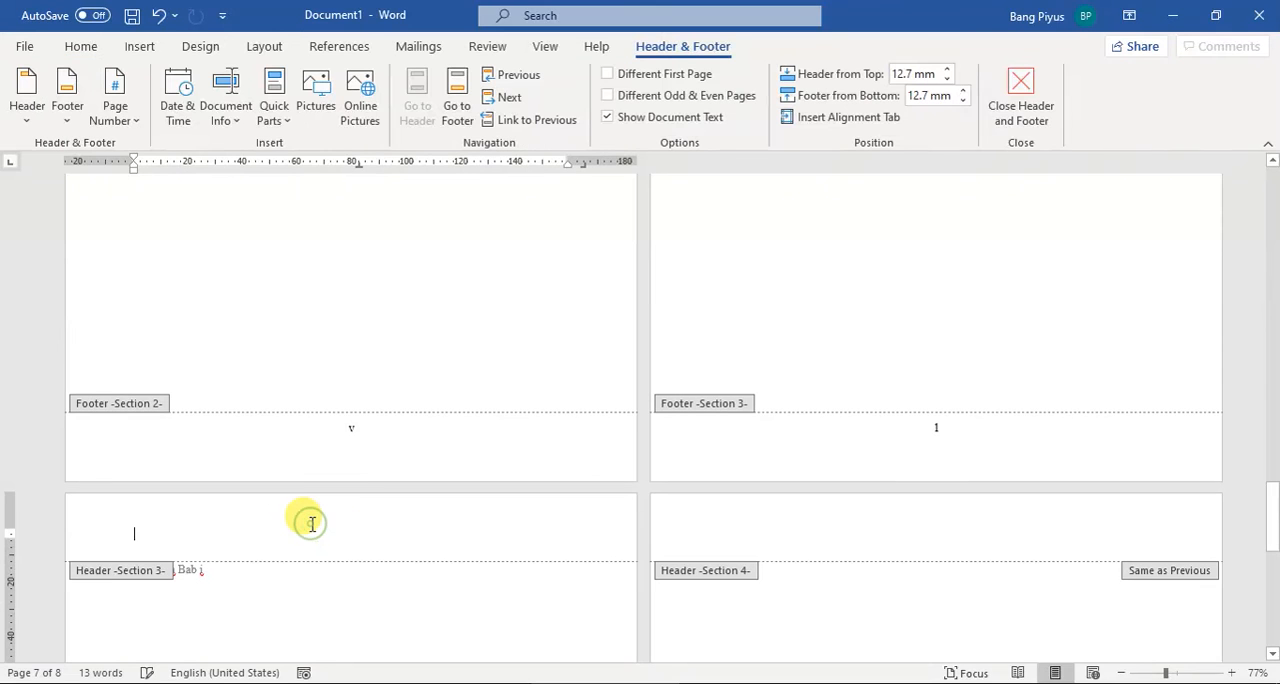
pyautogui.scroll(2, 350, 527)
pyautogui.scroll(-4, 355, 525)
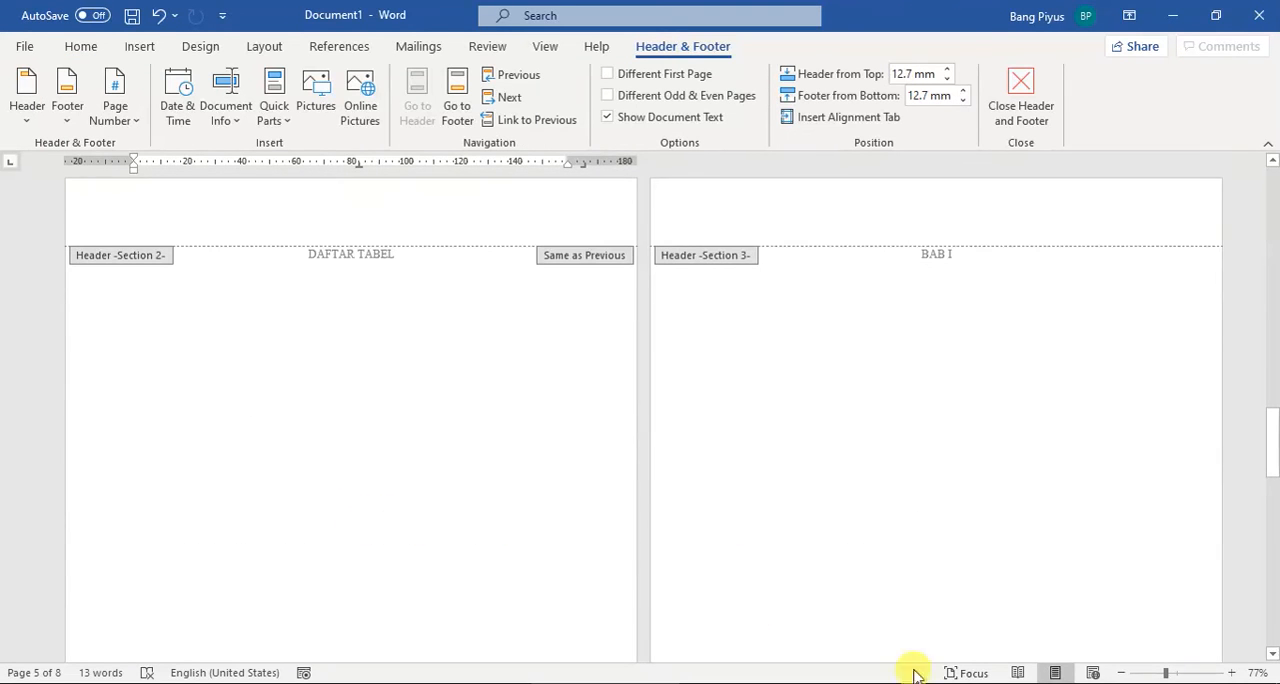
pyautogui.click(1123, 673)
pyautogui.click(1123, 673)
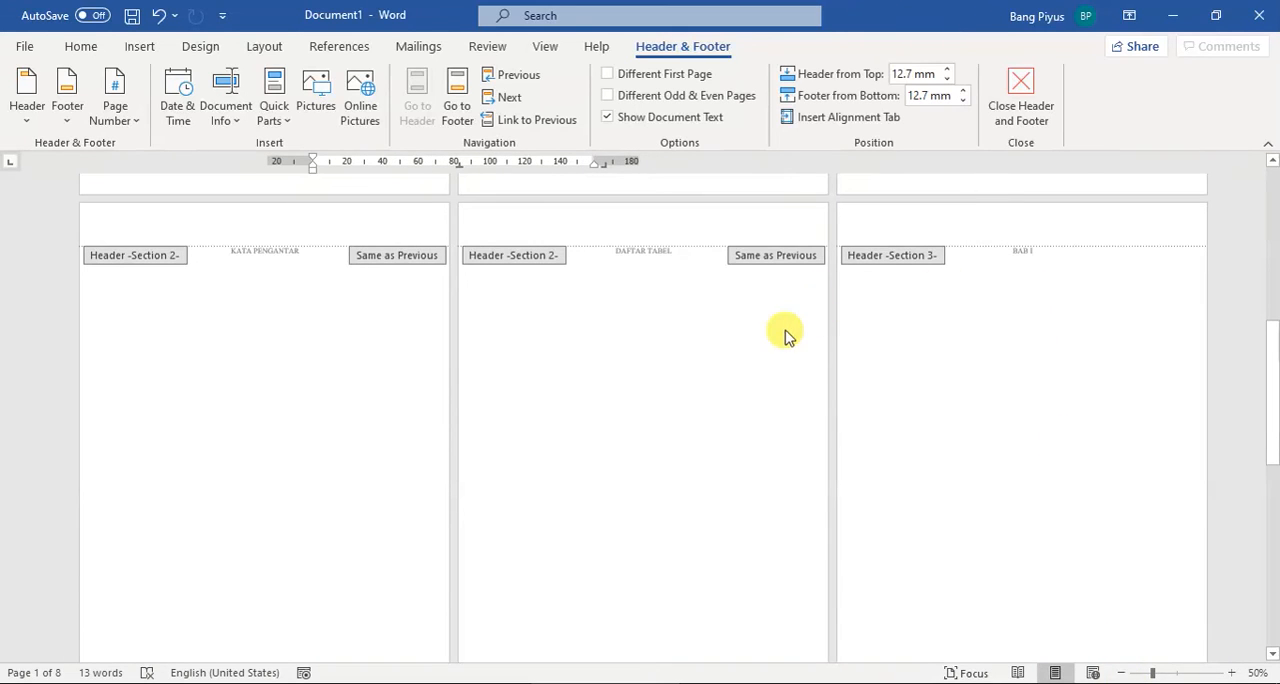
pyautogui.scroll(-5, 785, 335)
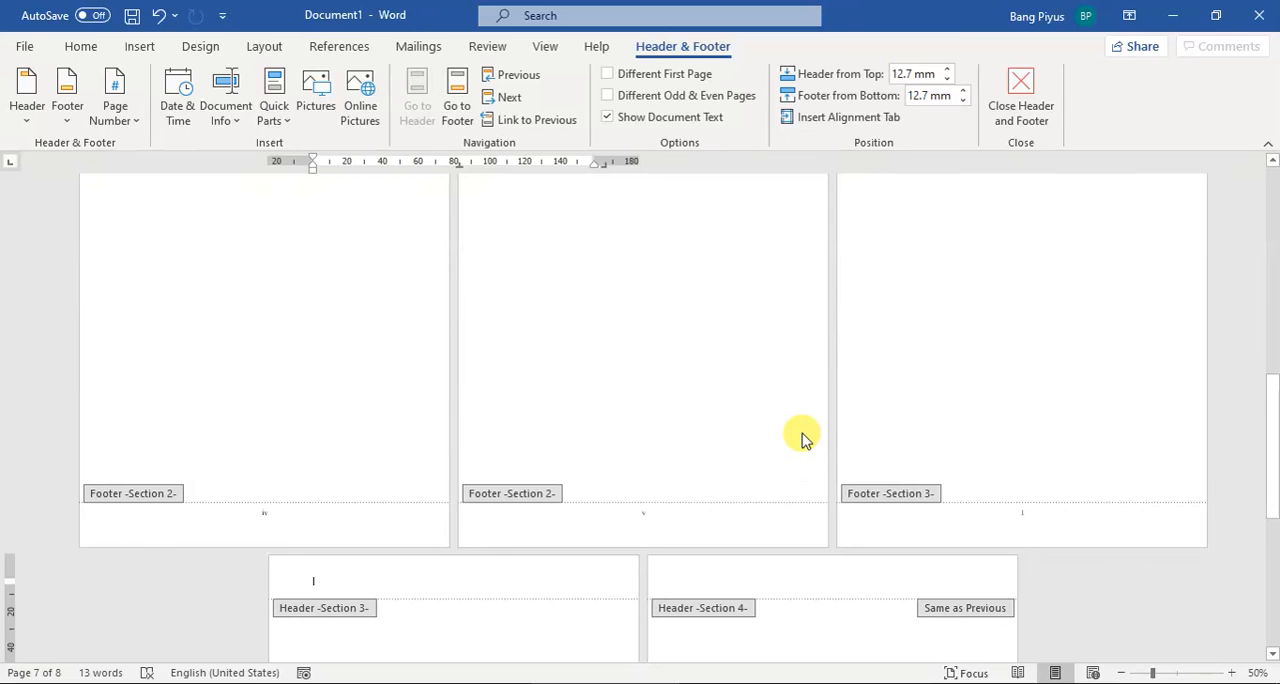
pyautogui.scroll(-1, 803, 437)
pyautogui.scroll(-3, 800, 435)
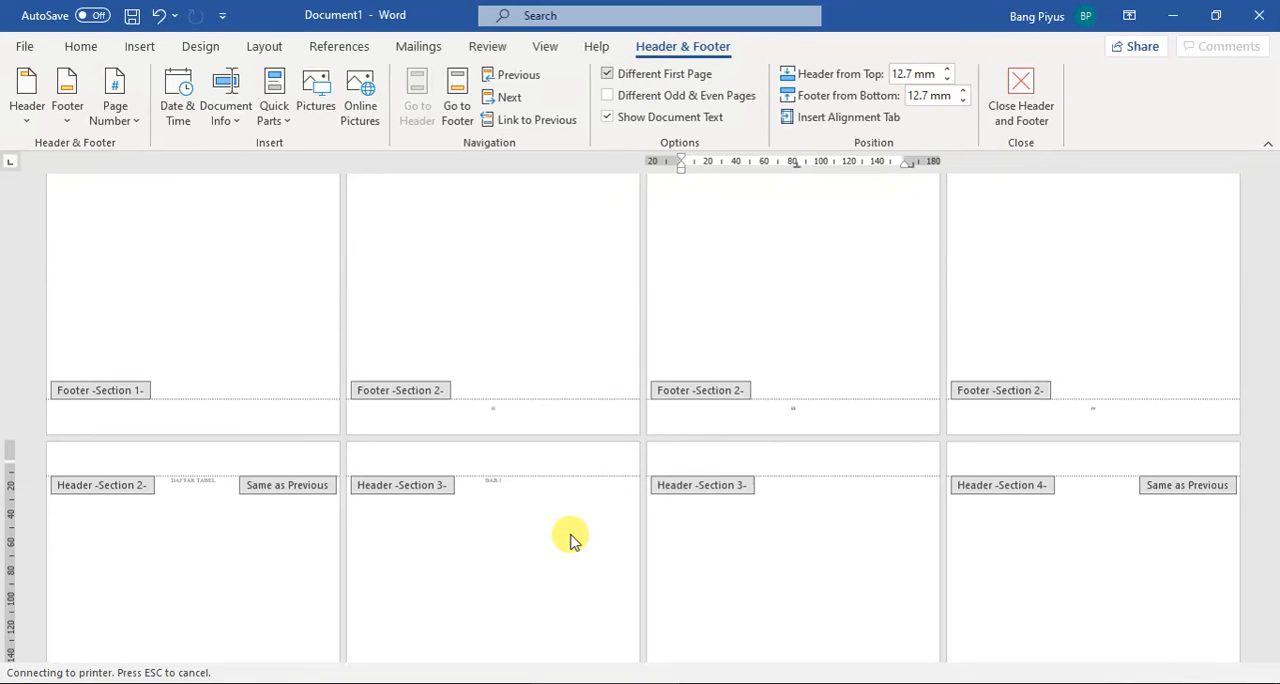
pyautogui.scroll(-3, 543, 494)
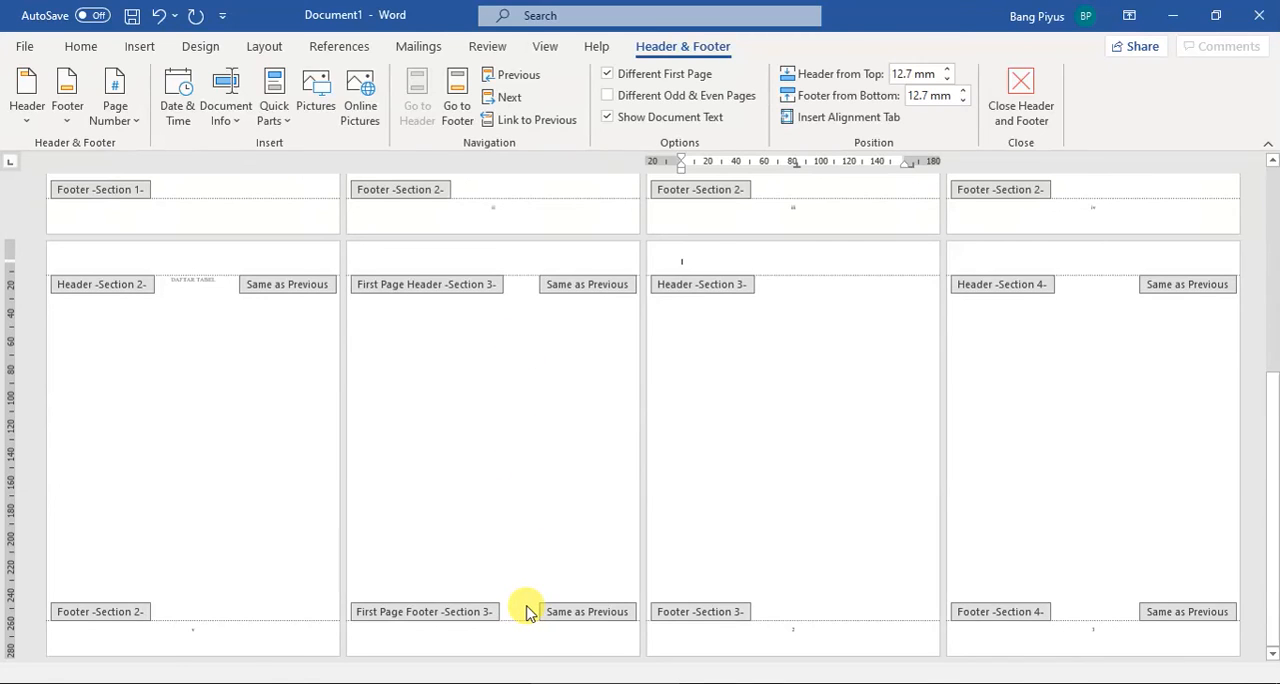
pyautogui.click(513, 256)
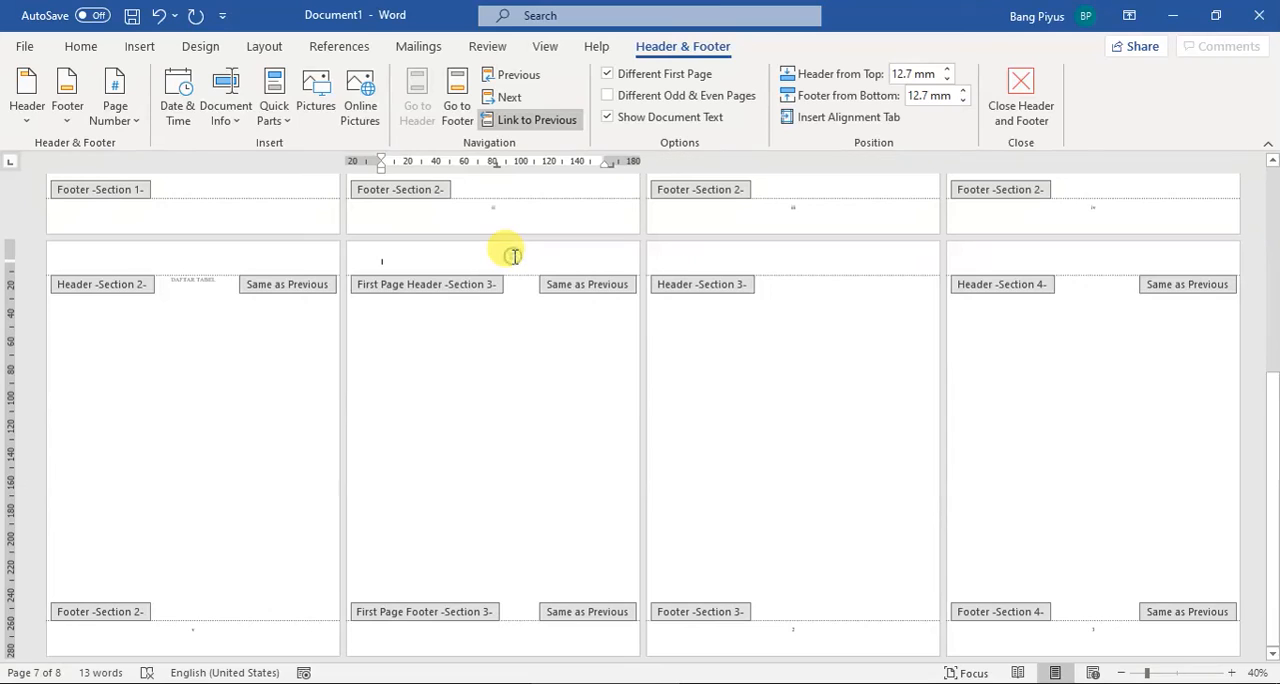
pyautogui.hotkey('ctrl', 'z')
pyautogui.doubleClick(525, 314)
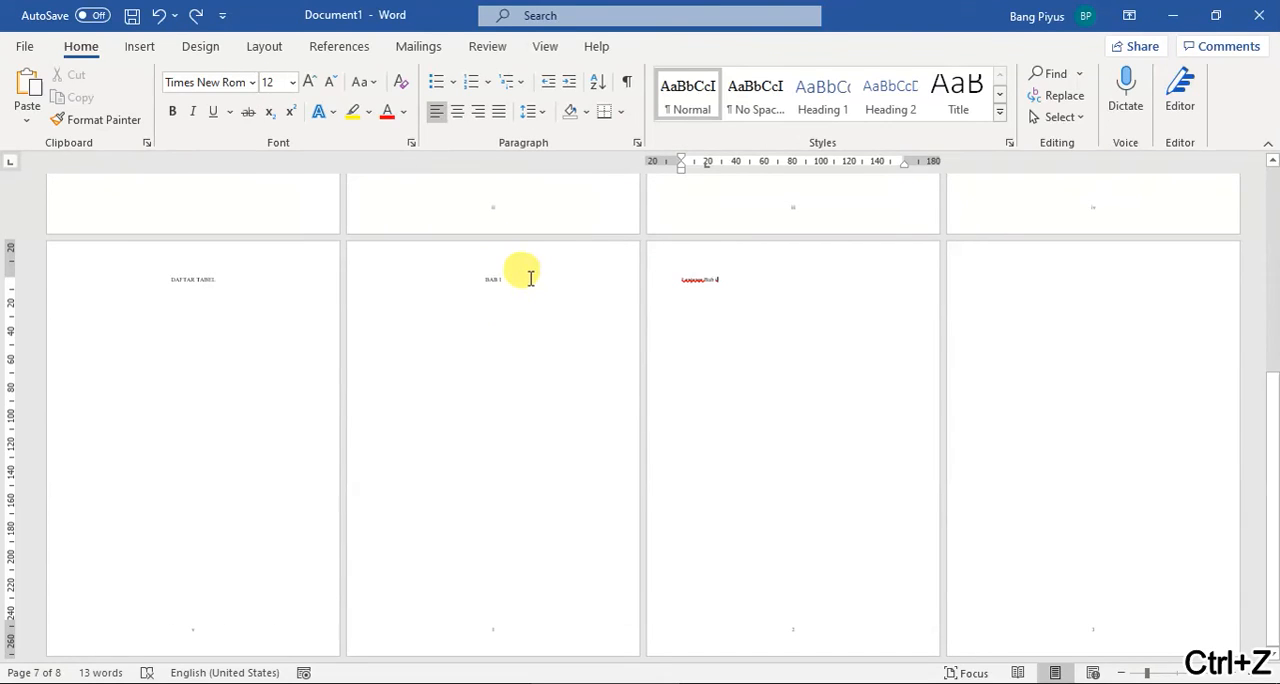
# Step: Open the header and footer area on the BAB I page and enable a different first page for Section 3
pyautogui.click(530, 278)
pyautogui.doubleClick(491, 255)
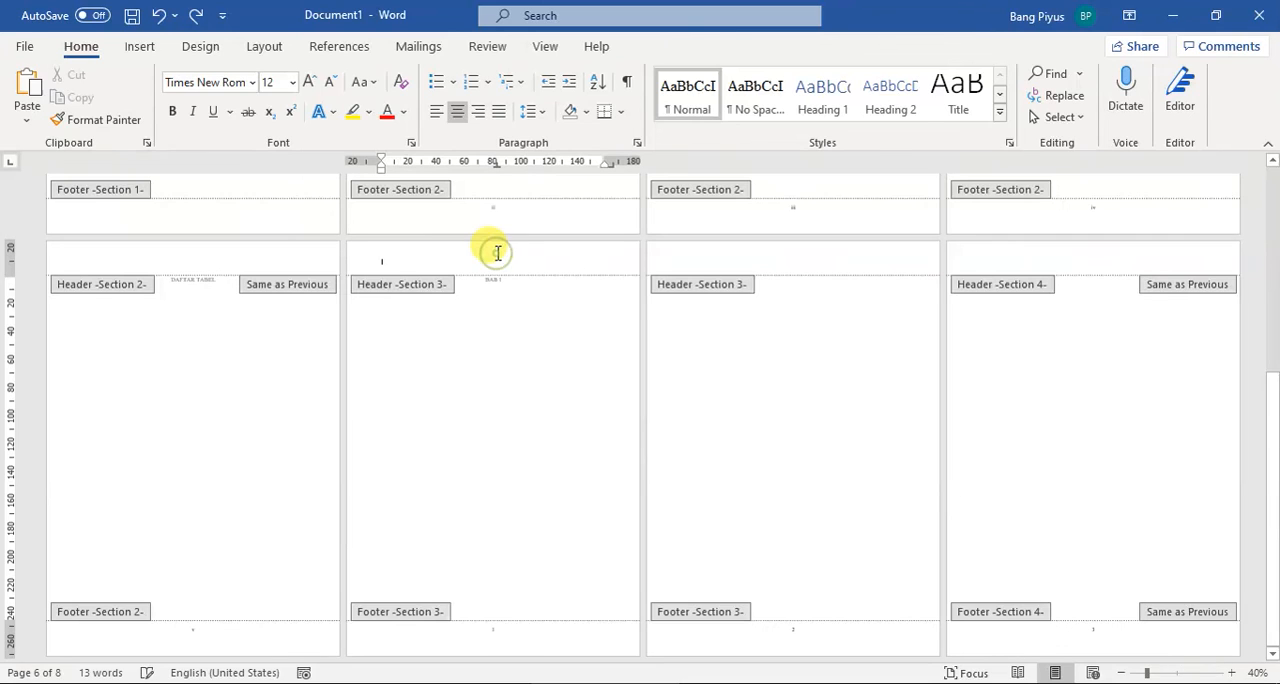
pyautogui.click(525, 628)
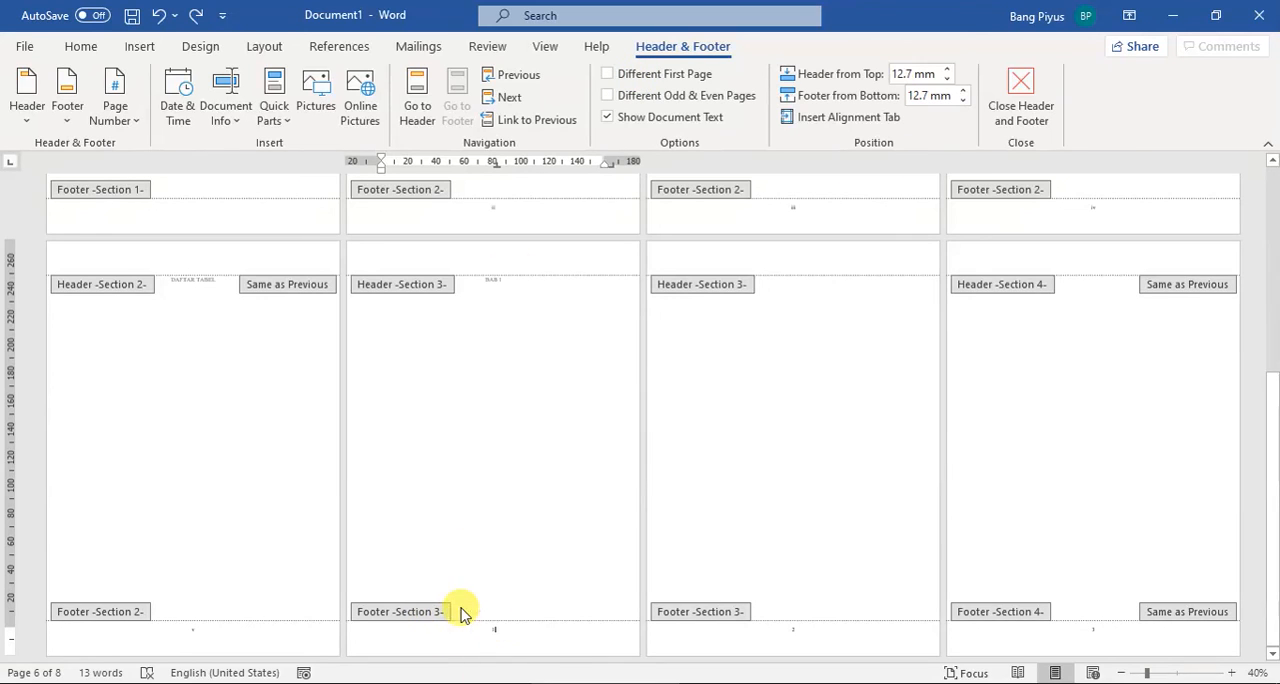
pyautogui.click(608, 75)
pyautogui.click(571, 408)
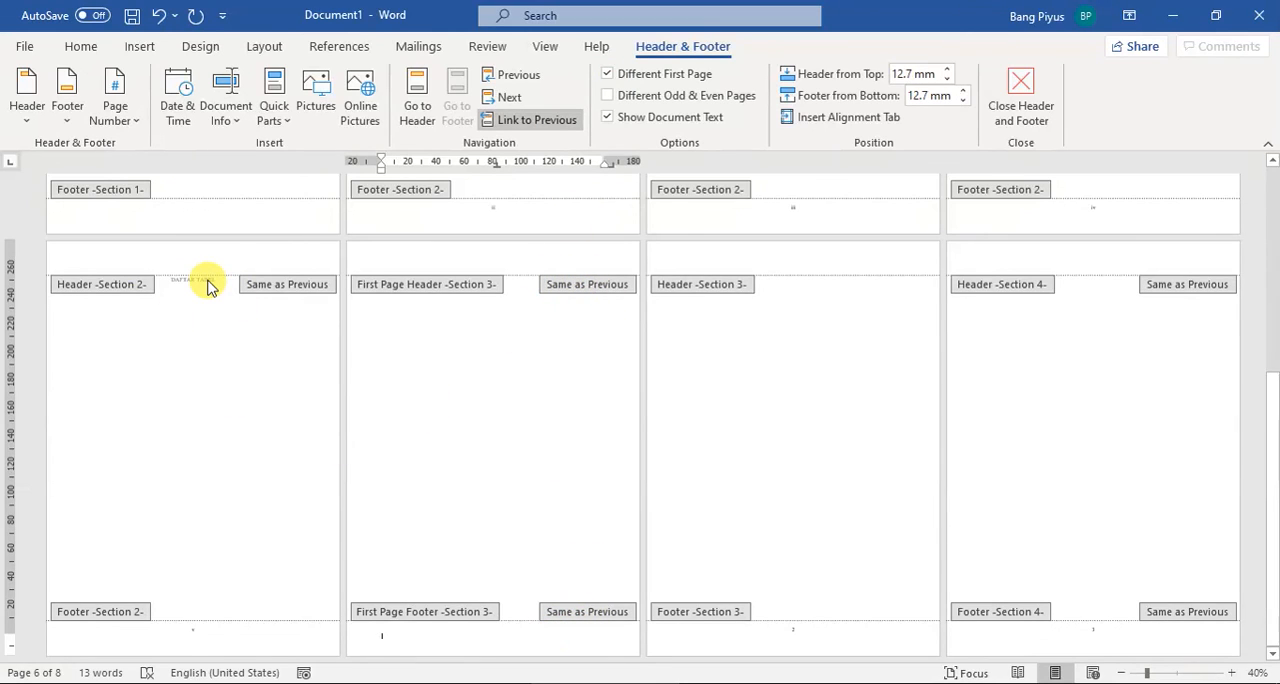
# Step: Unlink both the first-page footer and the first-page header of Section 3 from the previous section
pyautogui.click(531, 127)
pyautogui.click(548, 255)
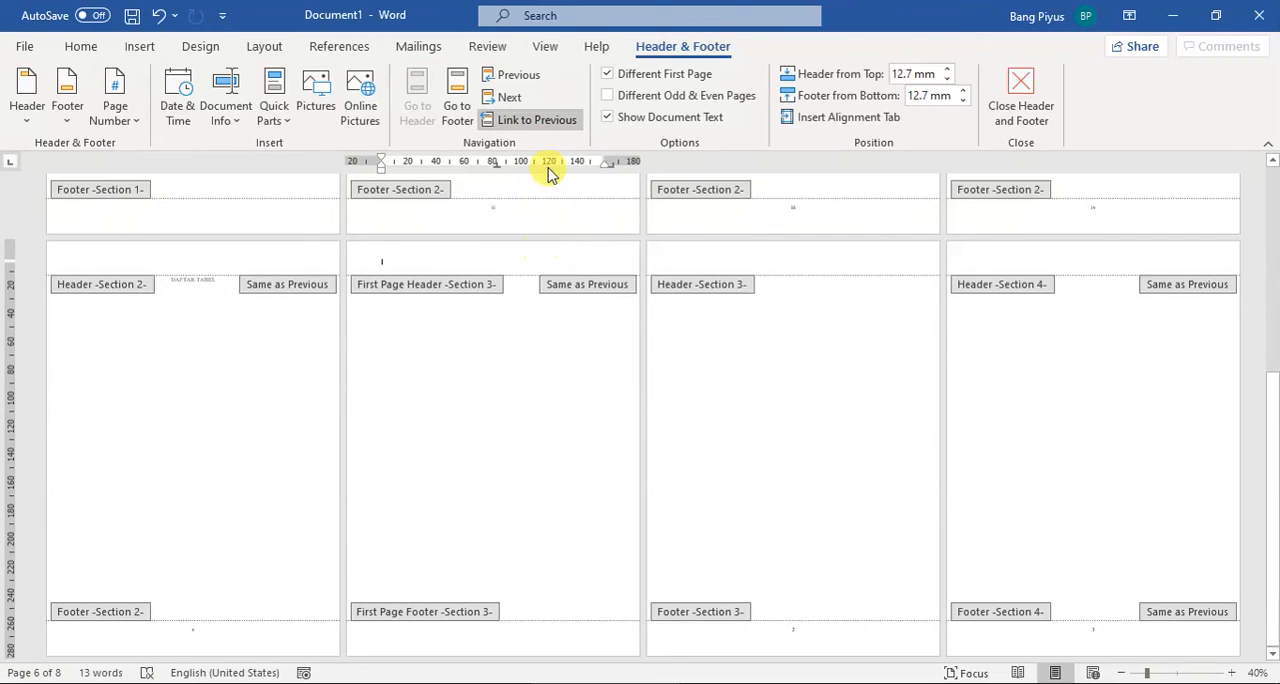
pyautogui.click(540, 120)
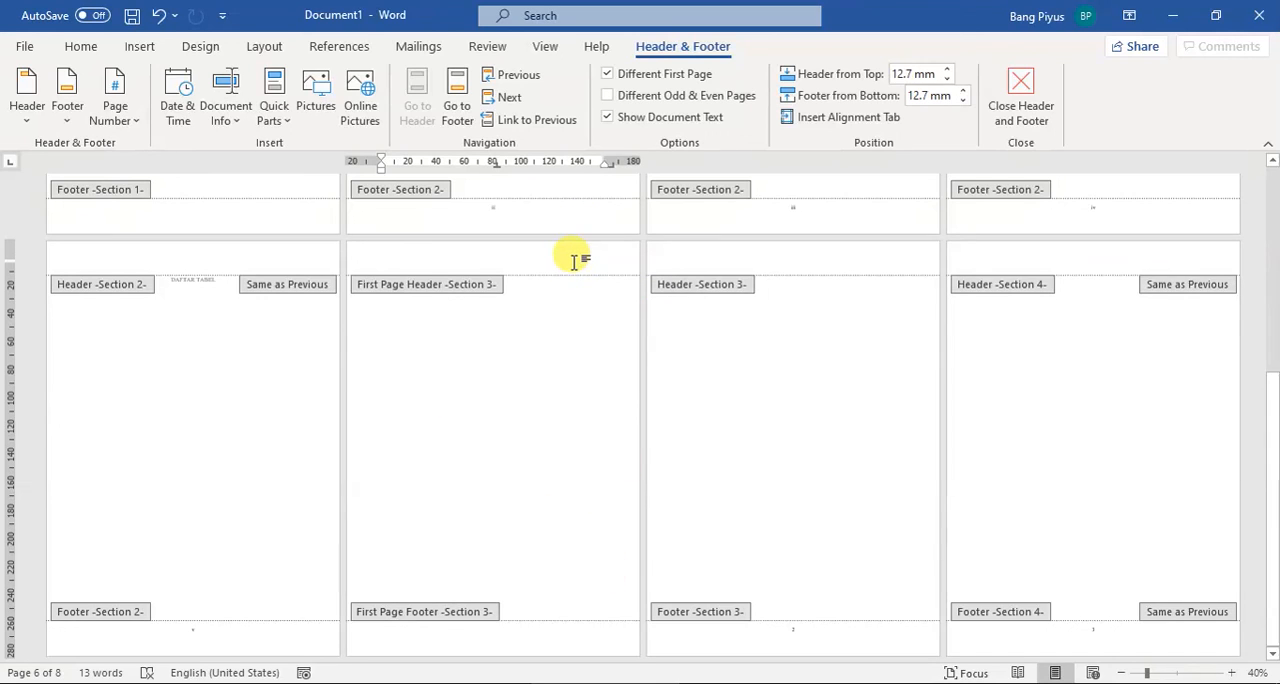
# Step: Insert a centered Plain Number 2 page number in the first-page footer of Section 3 on the BAB I page
pyautogui.click(483, 637)
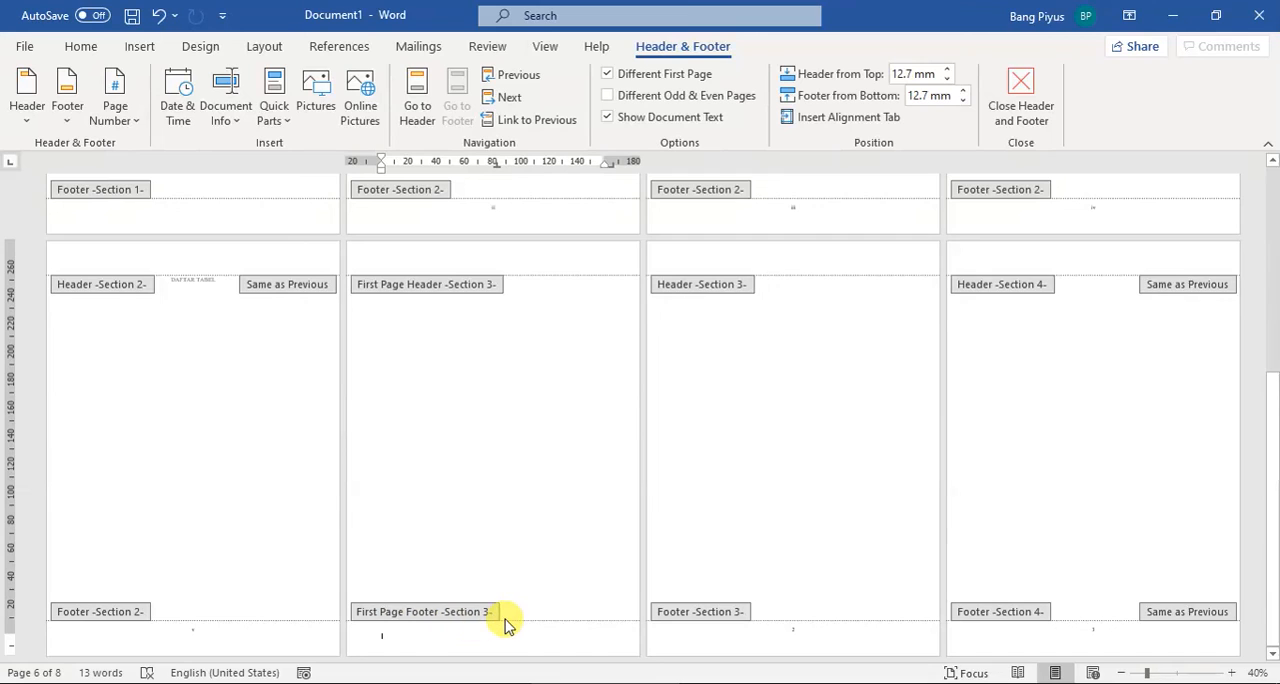
pyautogui.click(117, 105)
pyautogui.moveTo(157, 172)
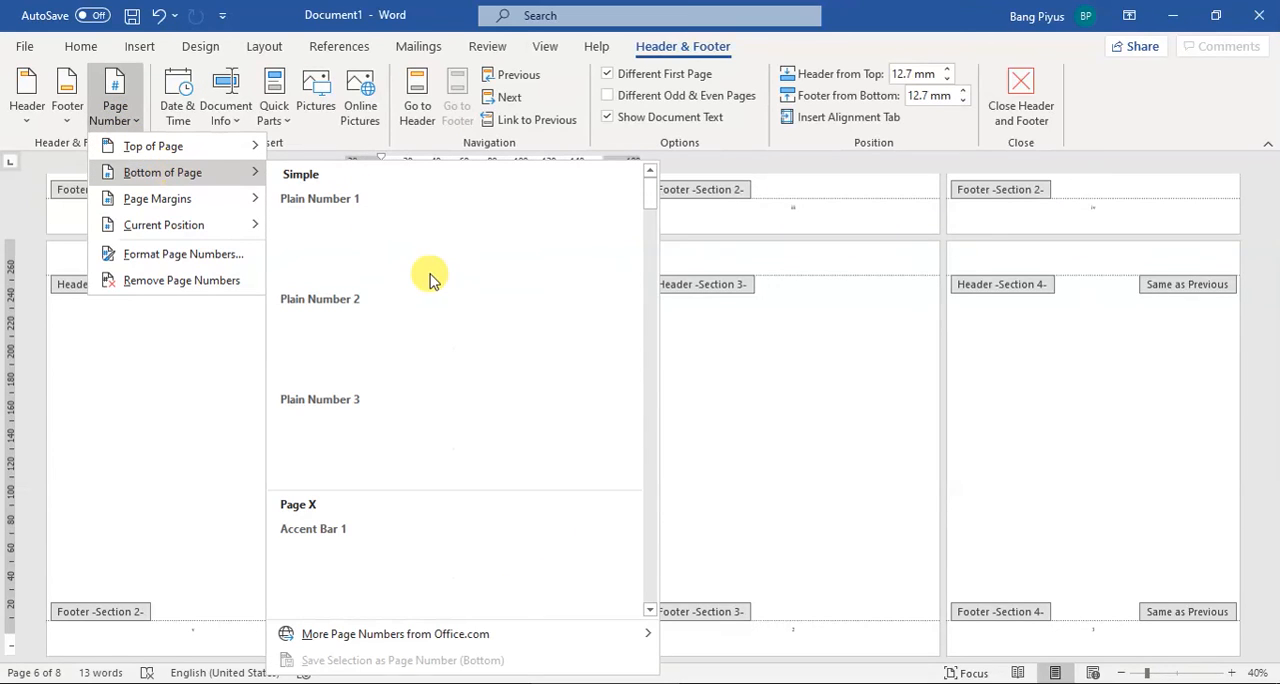
pyautogui.click(455, 343)
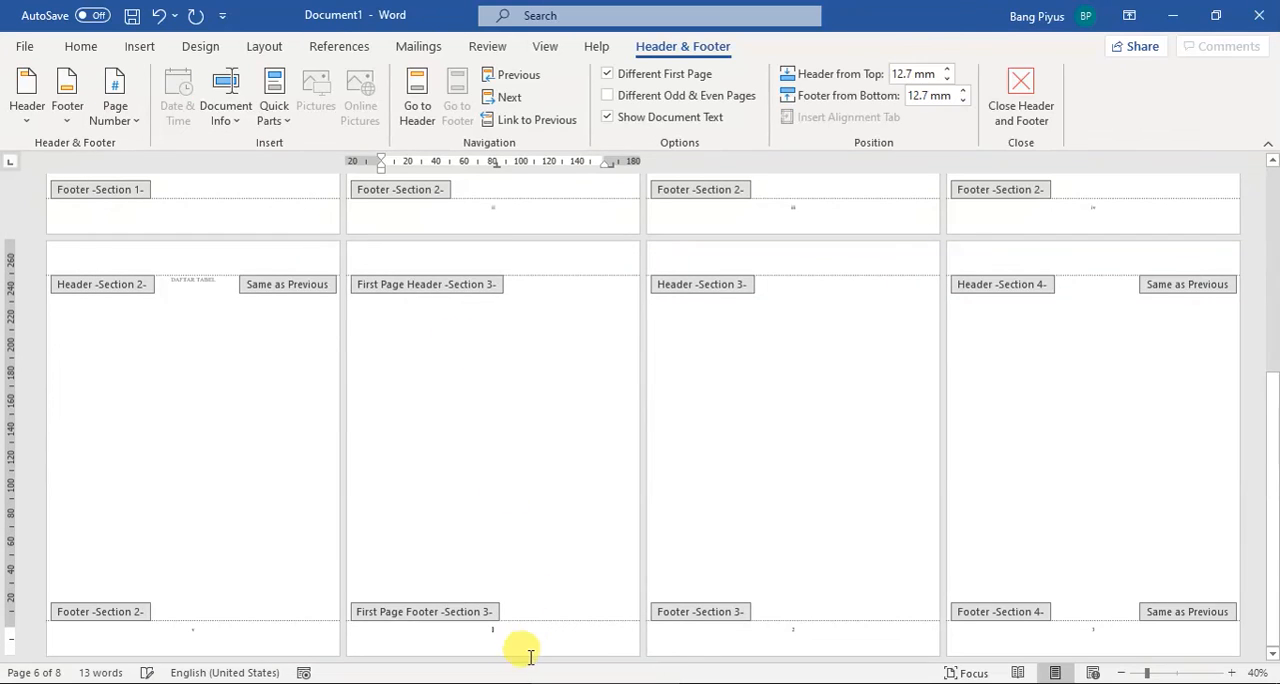
pyautogui.click(507, 632)
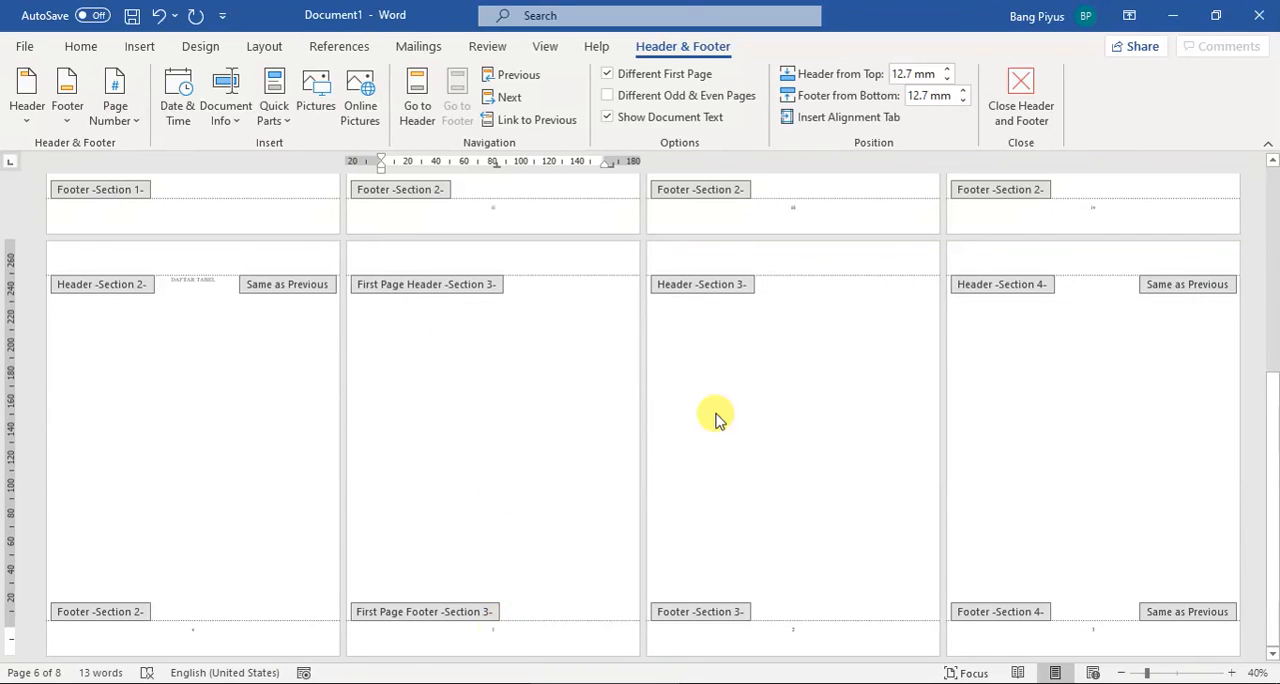
# Step: Insert a right-aligned Plain Number 3 page number in the Section 3 header on the BAB I continuation page
pyautogui.click(789, 258)
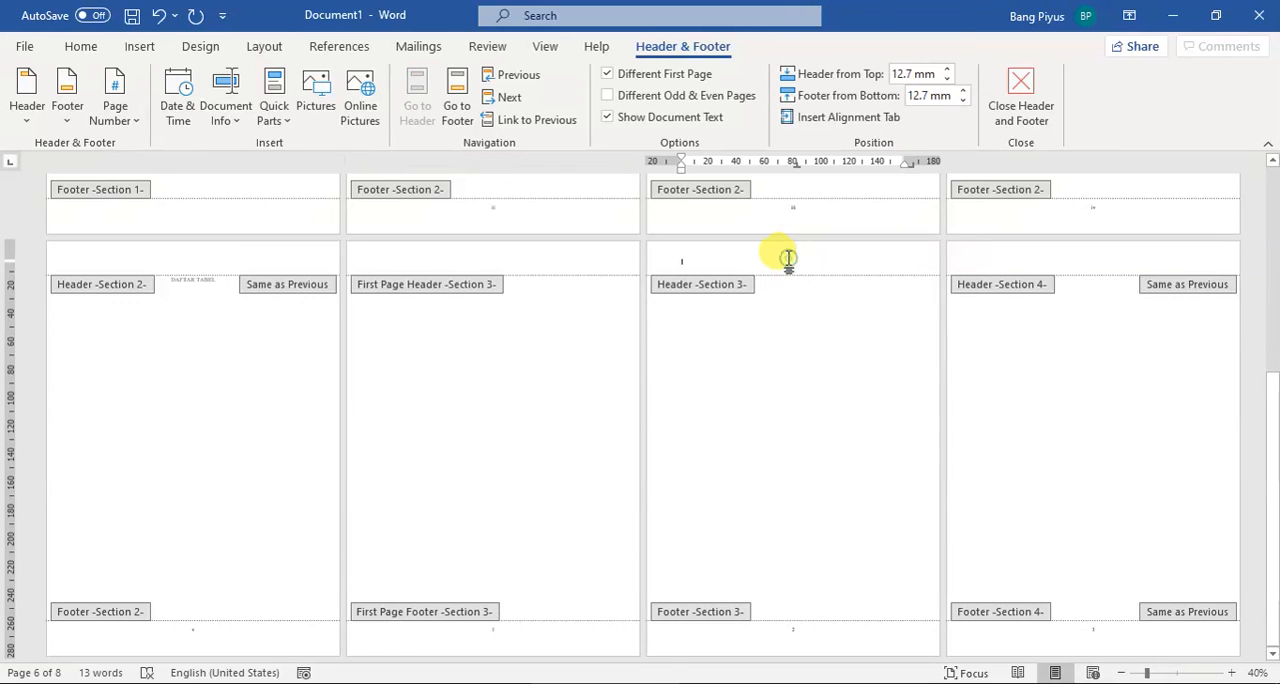
pyautogui.click(117, 115)
pyautogui.moveTo(155, 152)
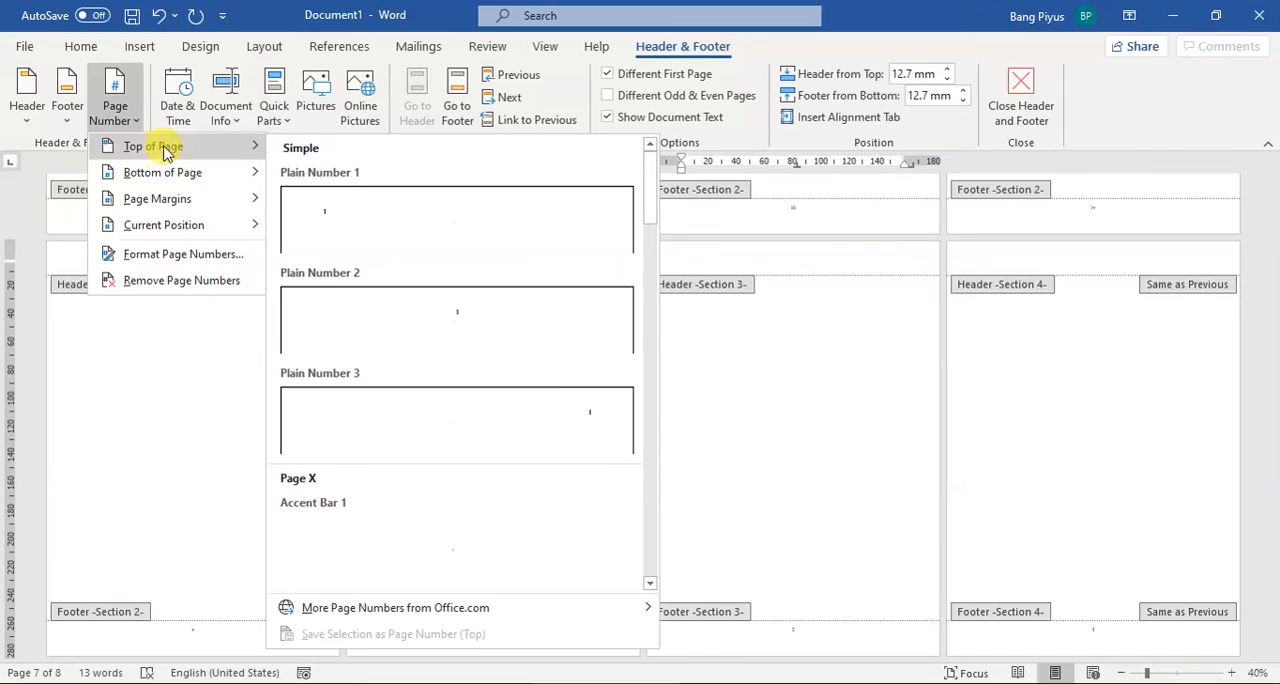
pyautogui.click(571, 414)
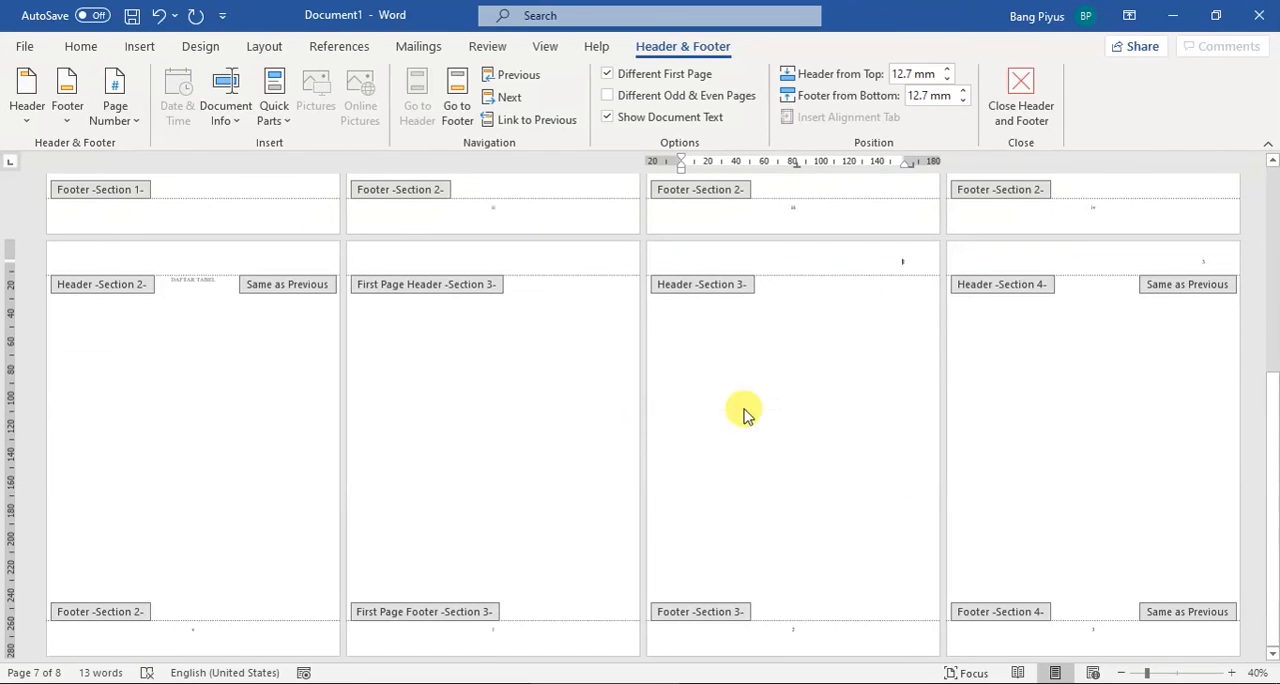
# Step: Review the page numbers on the BAB I page and the pages after it, and switch to the numbering diagram in PowerPoint
pyautogui.click(532, 630)
pyautogui.scroll(4, 566, 574)
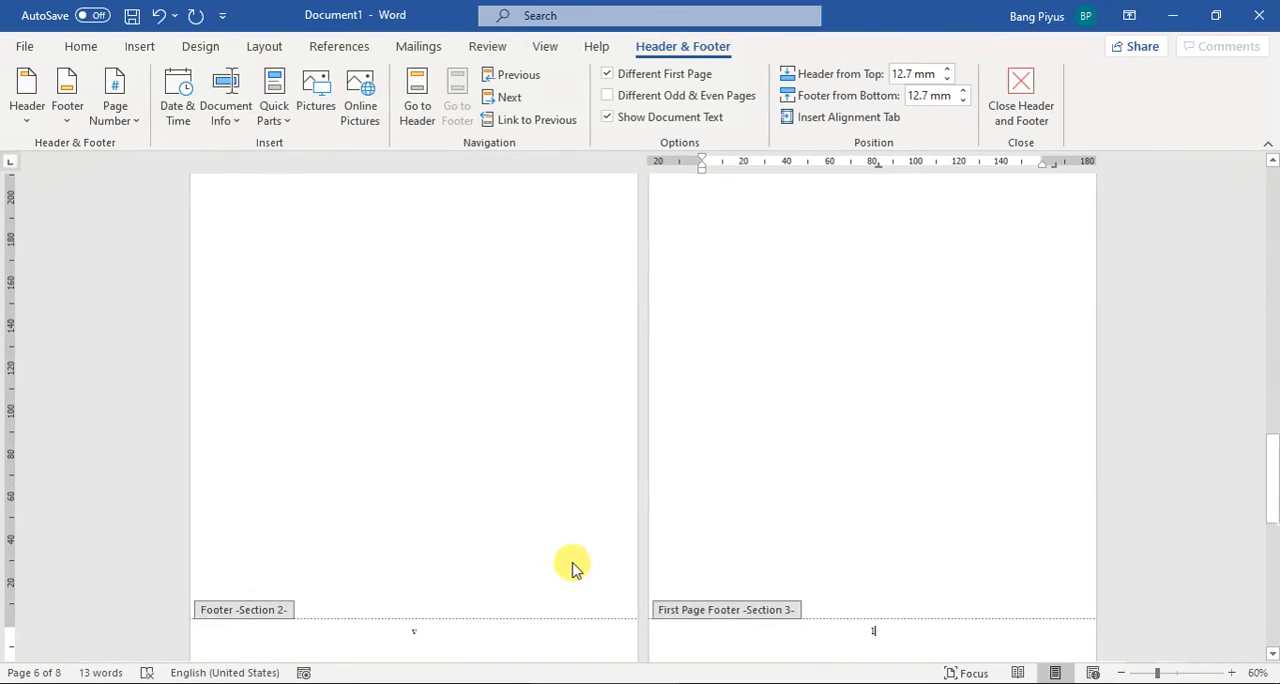
pyautogui.scroll(10, 782, 553)
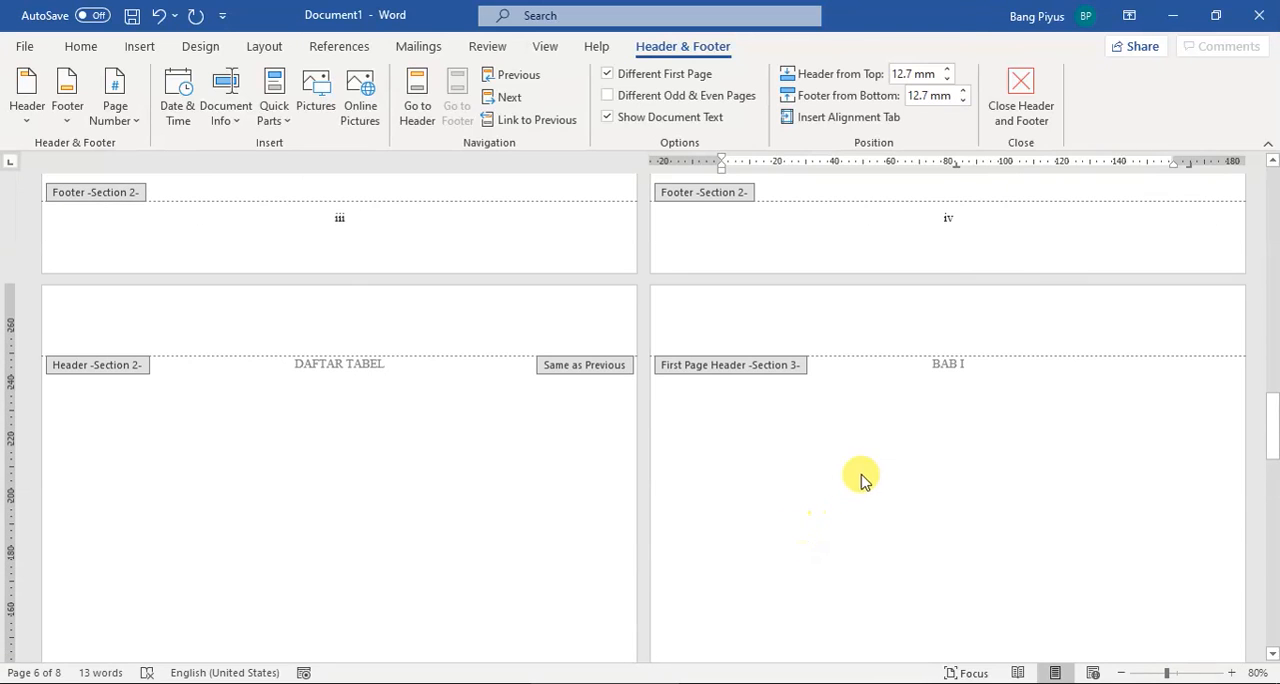
pyautogui.scroll(-5, 924, 366)
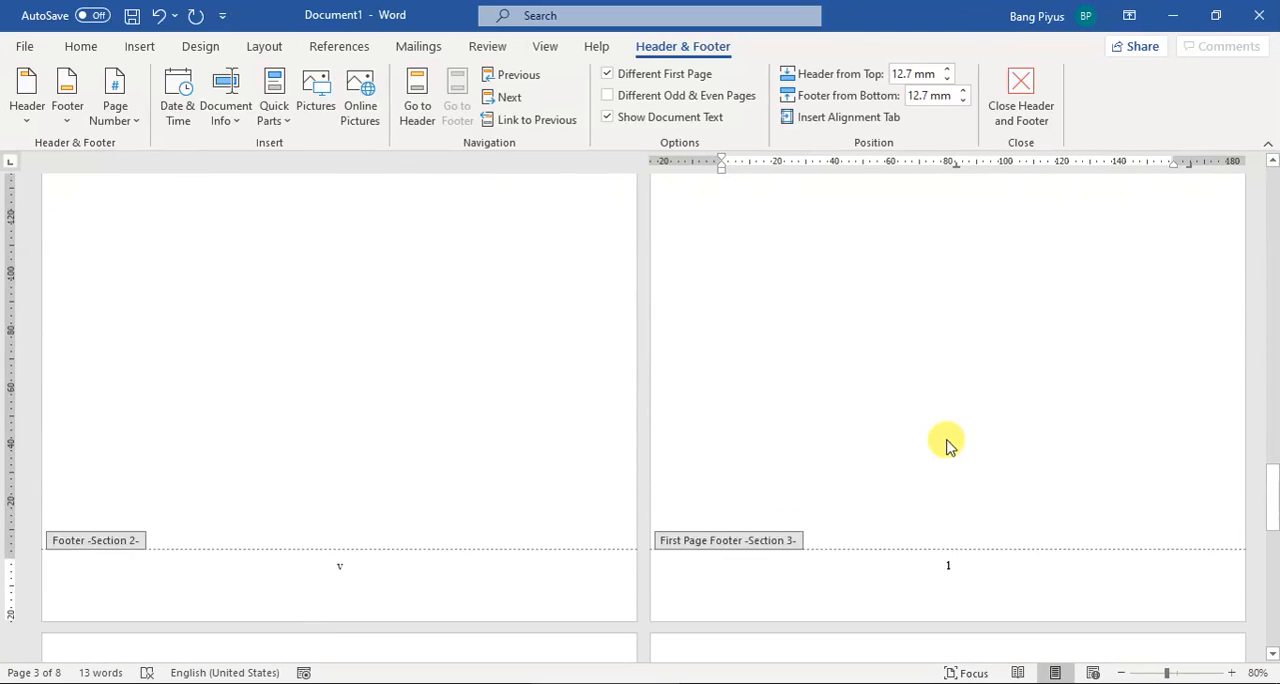
pyautogui.scroll(-2, 962, 505)
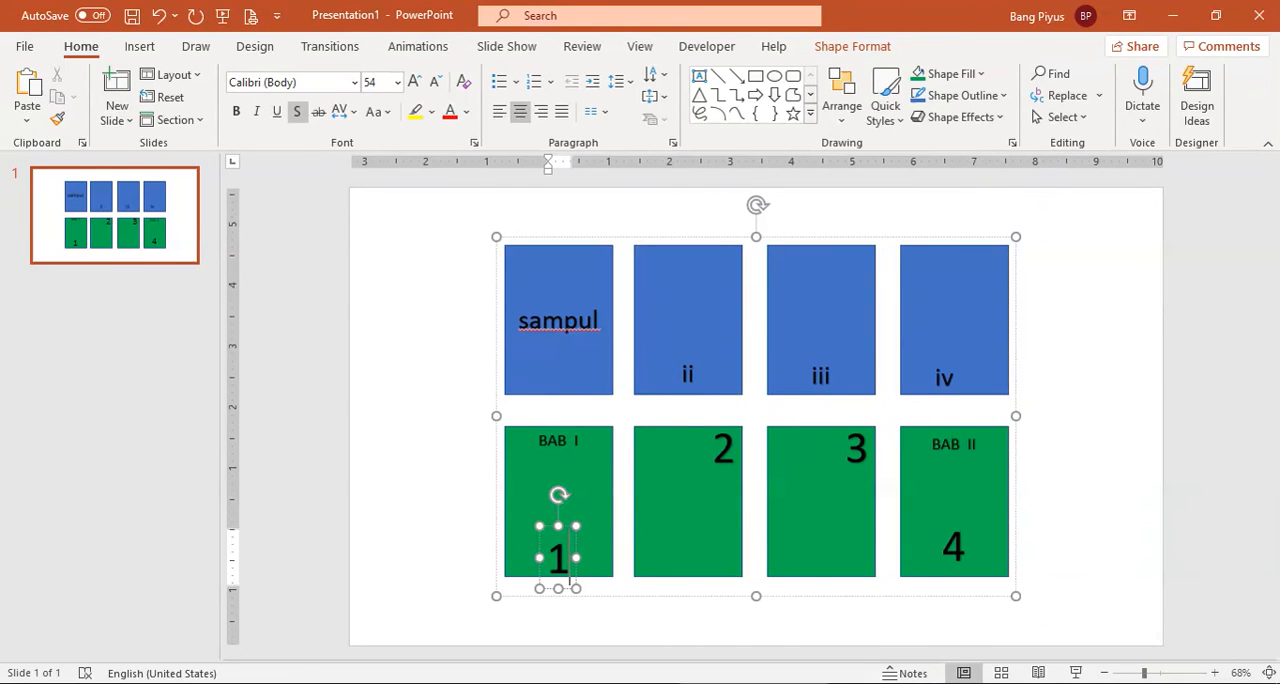
# Step: Switch to File Explorer to view the files in the SKRIPSI folder, and return to the Word document
pyautogui.moveTo(604, 683)
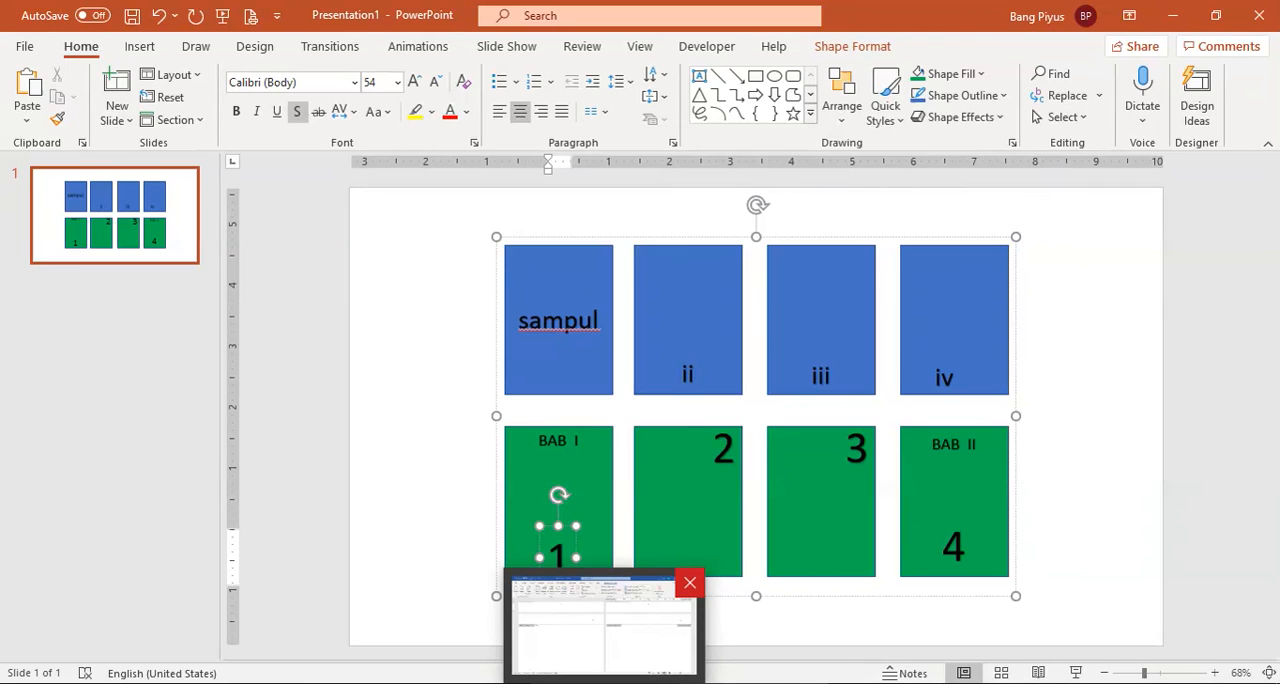
pyautogui.click(125, 683)
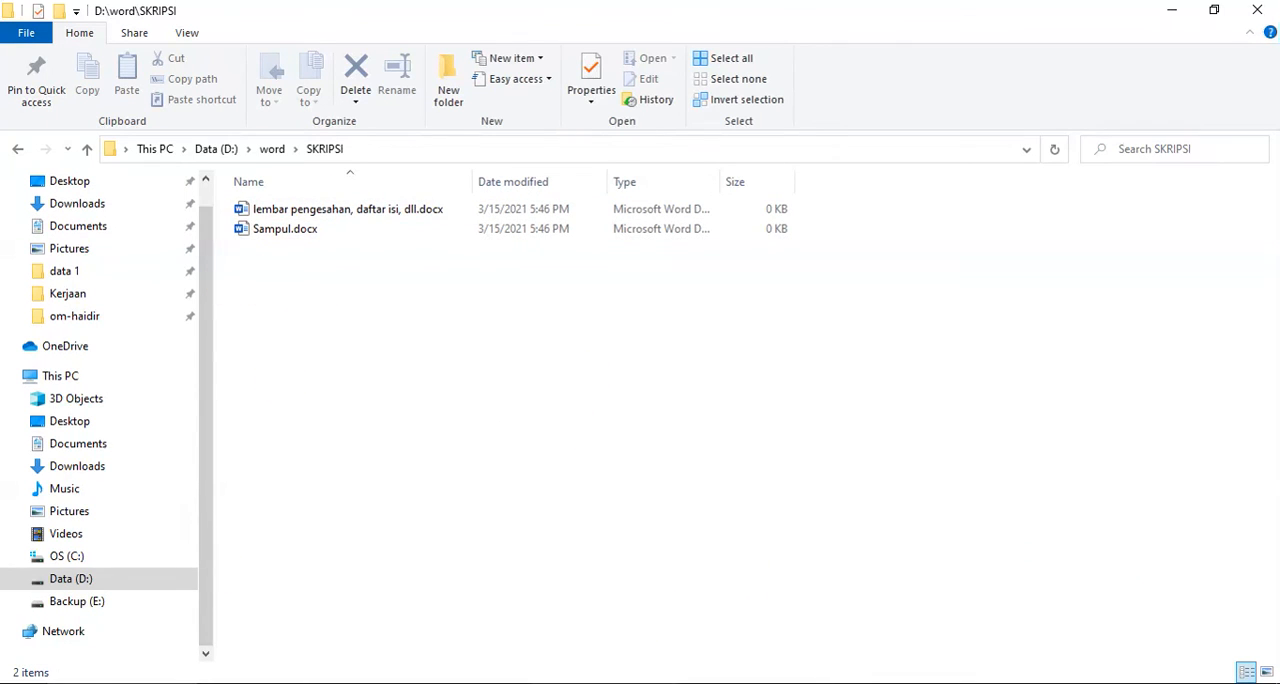
pyautogui.click(604, 683)
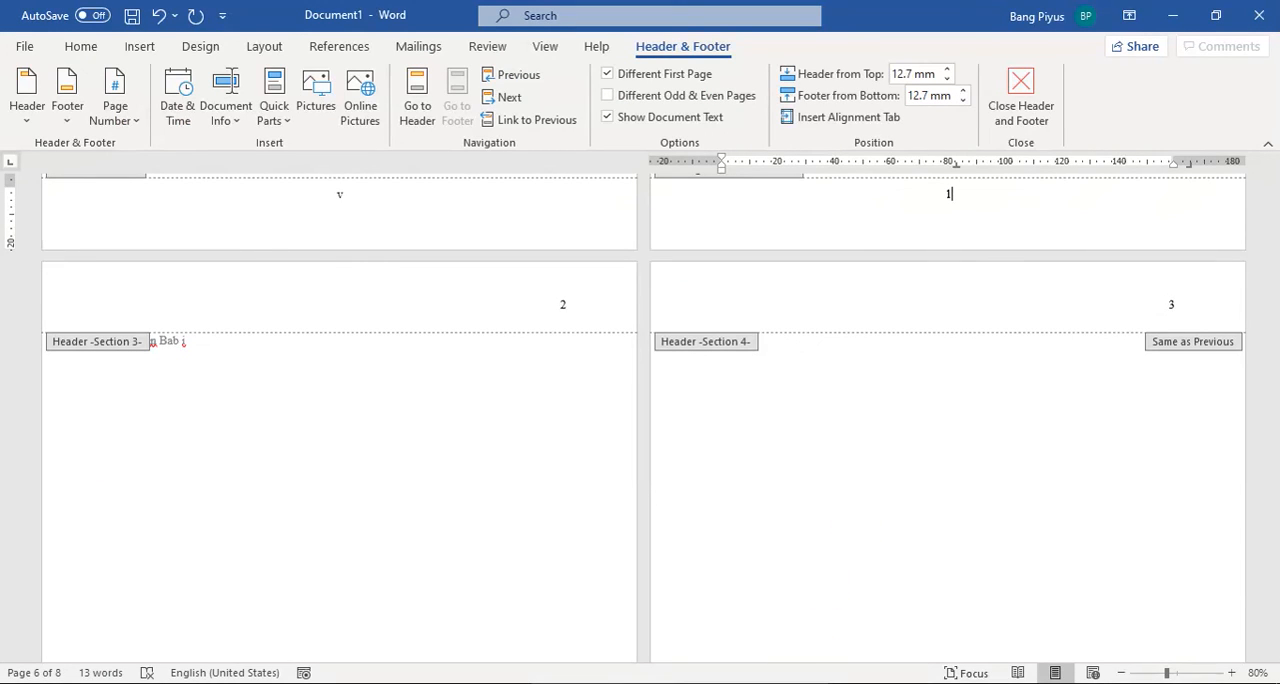